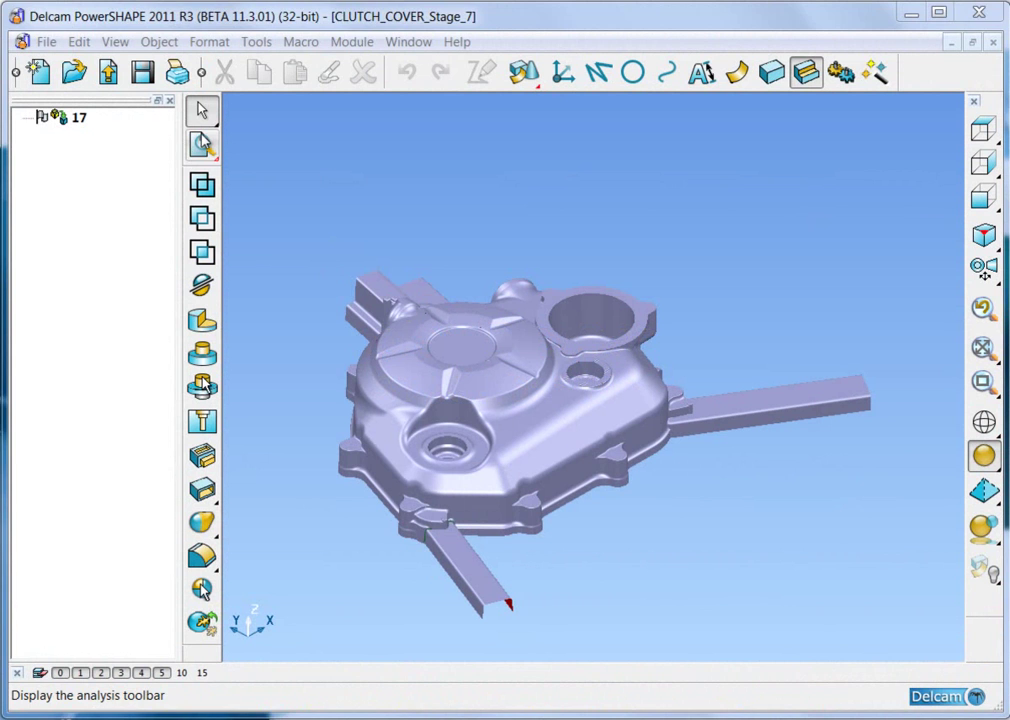
Step: Examine the undercuts around the large circular pocket with undercut shading and restore plain shading
left_click(309, 144)
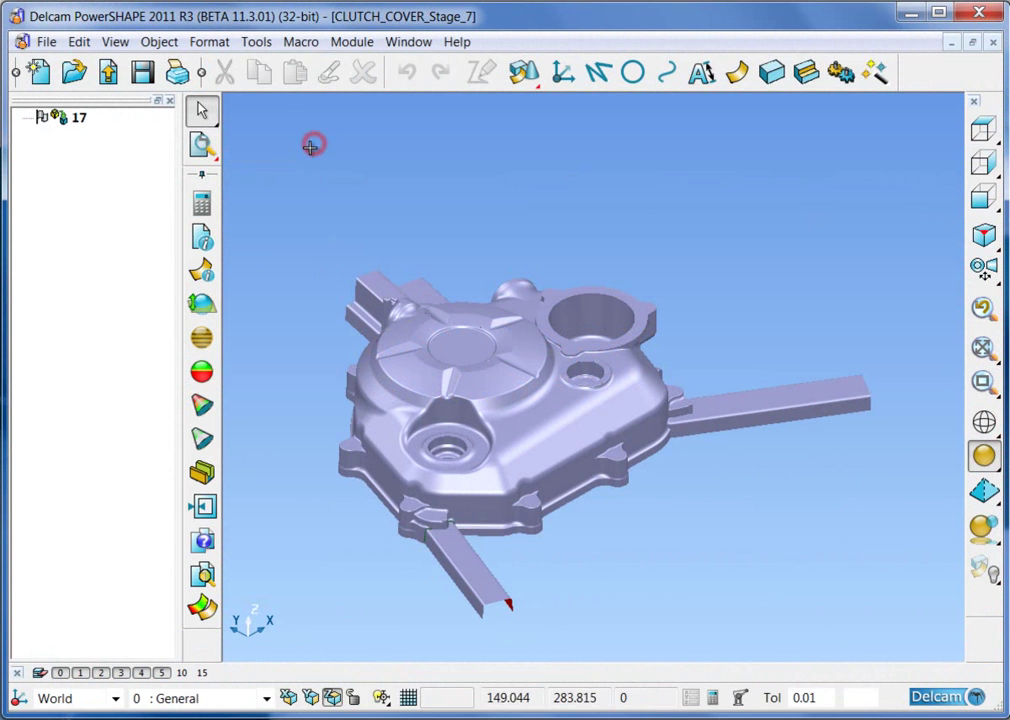
left_click(203, 369)
mouse_move(726, 512)
middle_mouse_down()
mouse_move(483, 491)
mouse_move(385, 498)
middle_mouse_up()
left_click_drag(553, 352, 756, 508)
middle_click_drag(728, 267, 686, 391)
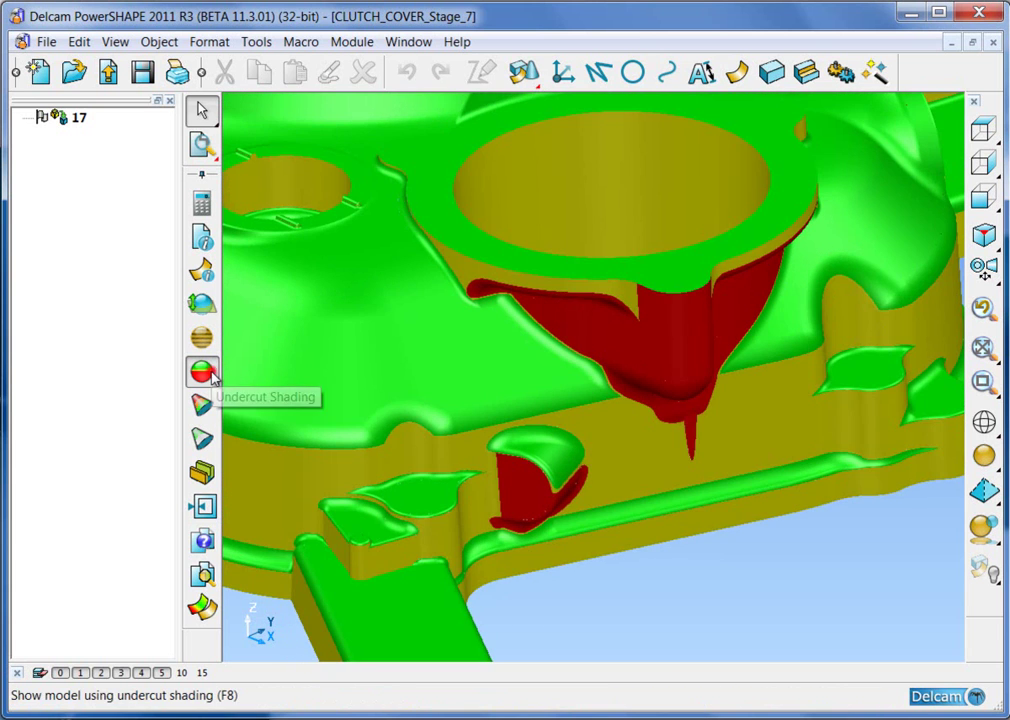
left_click(201, 371)
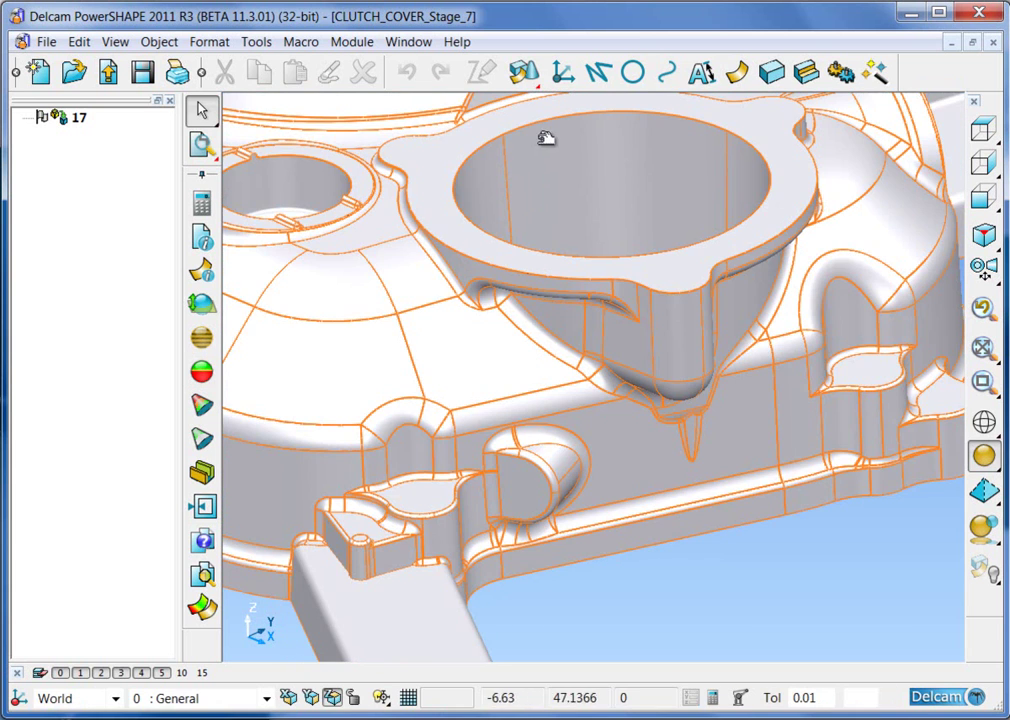
Step: Select the large circular pocket's wall, concave floor and central boss faces on the cover solid and extract them as surfaces
left_click(586, 167)
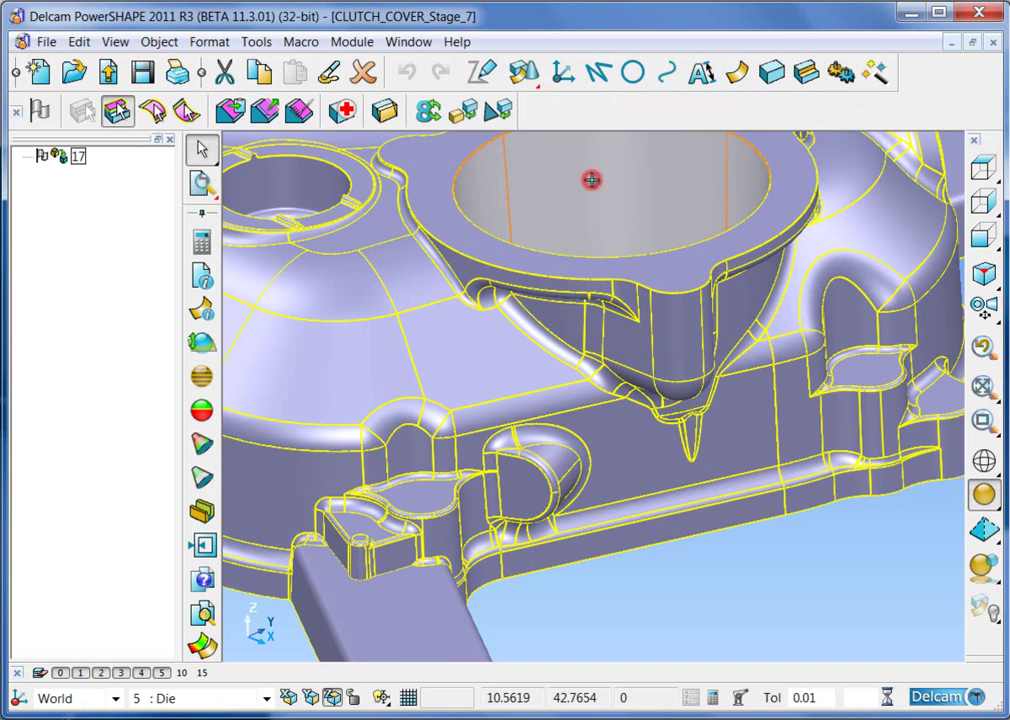
left_click(591, 179)
middle_click_drag(591, 205, 605, 300)
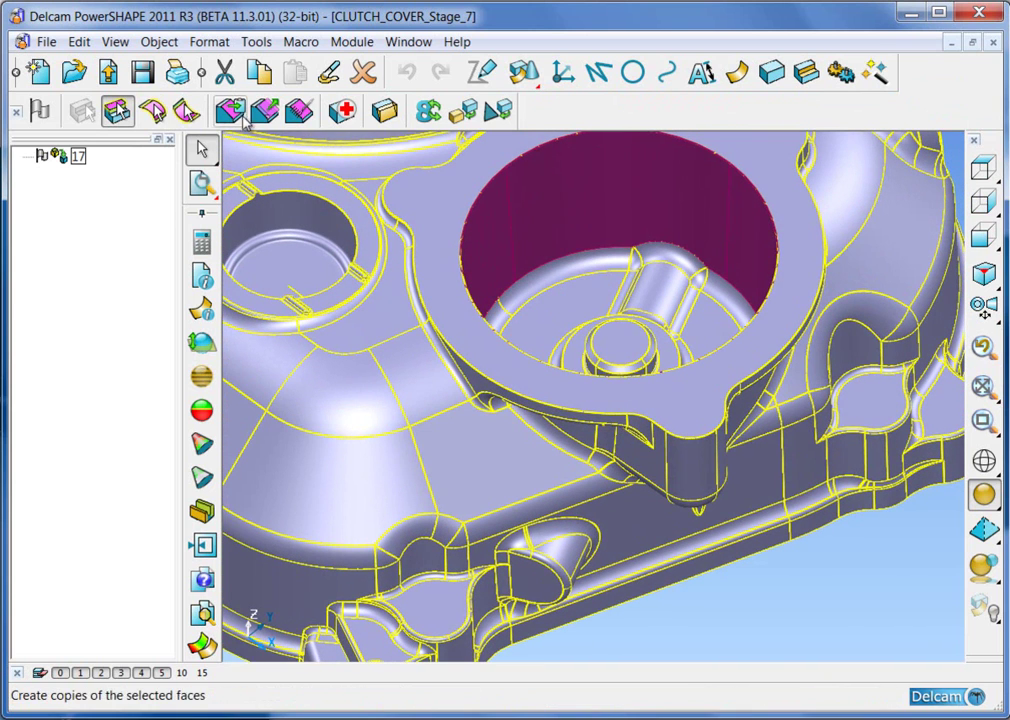
left_click(186, 110)
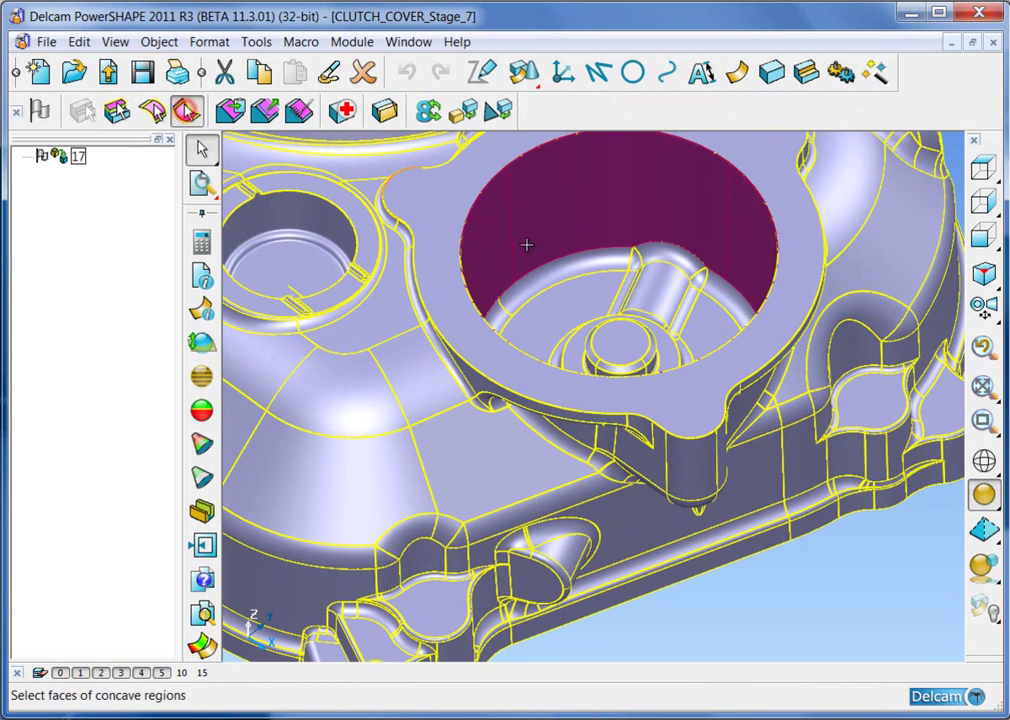
left_click(586, 291)
middle_click_drag(586, 291, 717, 444)
left_click(646, 534)
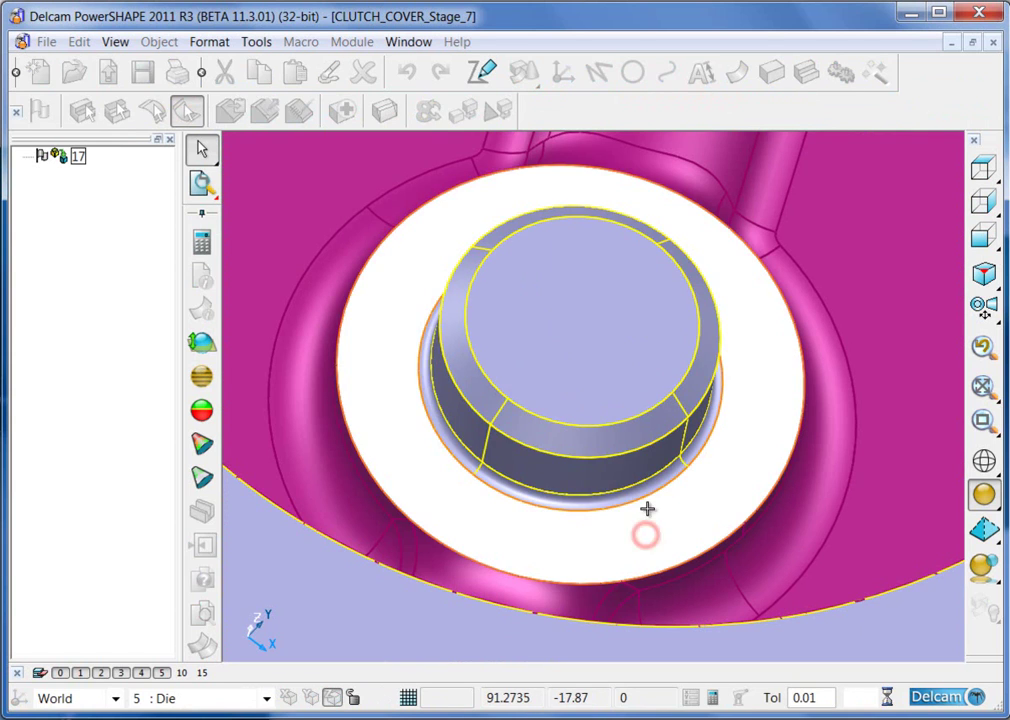
left_click(631, 435)
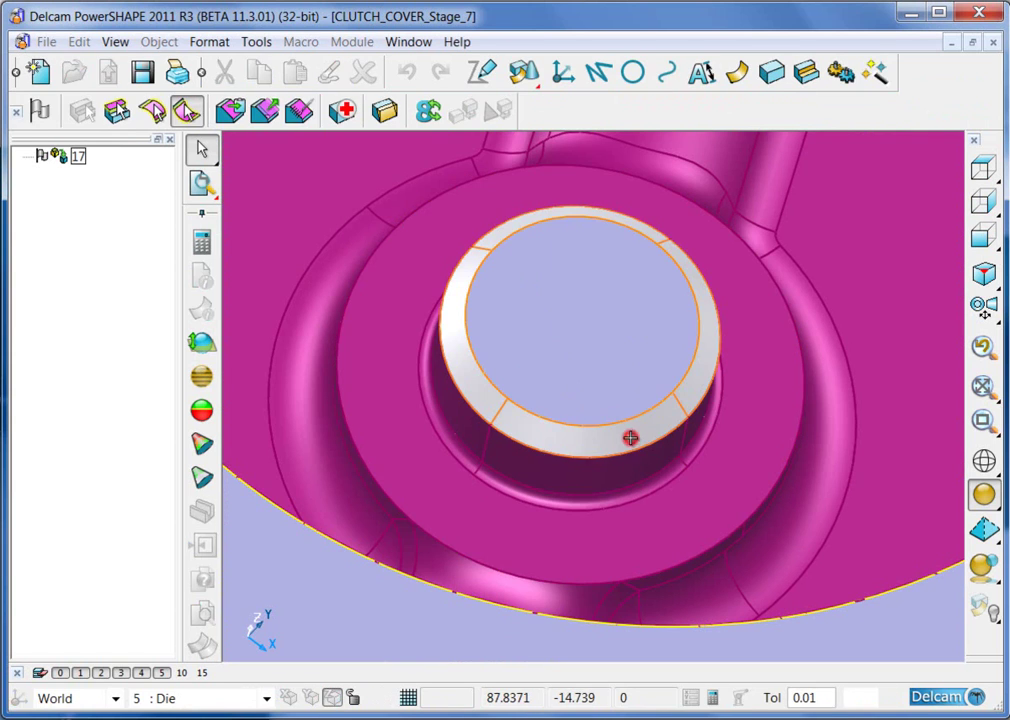
left_click(629, 361)
middle_click_drag(638, 287, 645, 361, "ctrl")
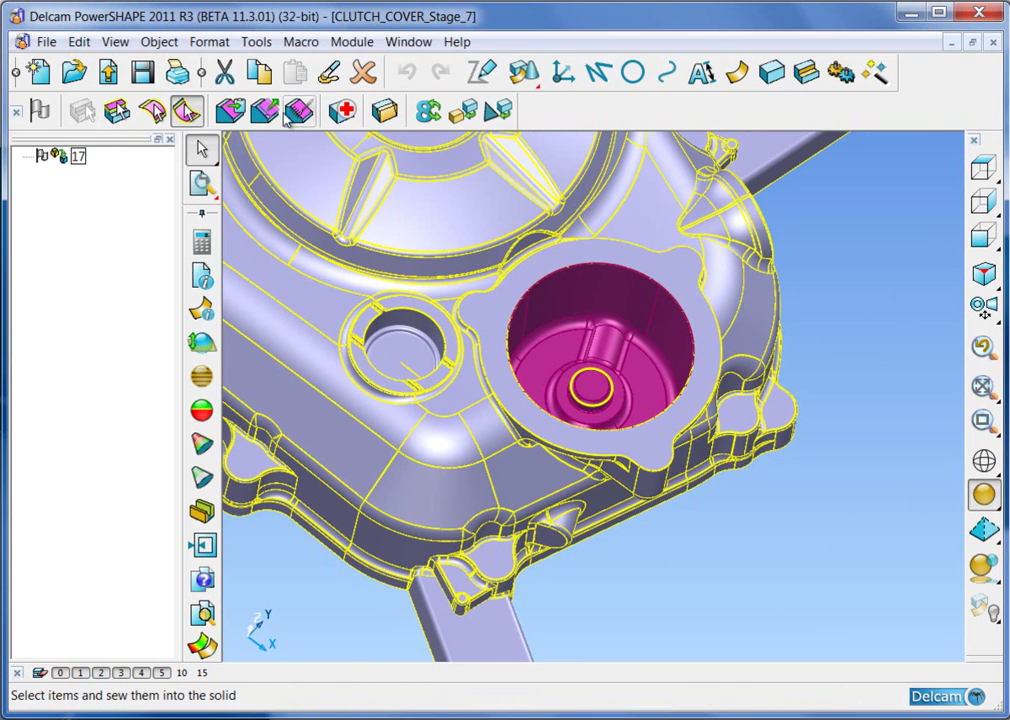
left_click(265, 112)
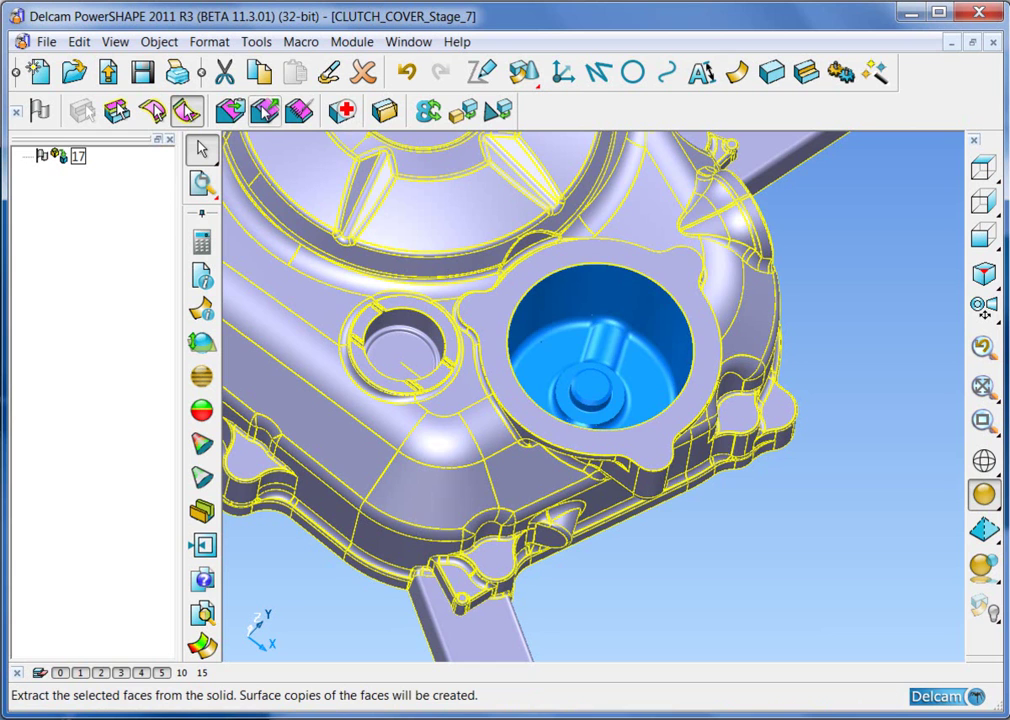
Step: Select only the extracted pocket surfaces and blank them from view
mouse_move(202, 149)
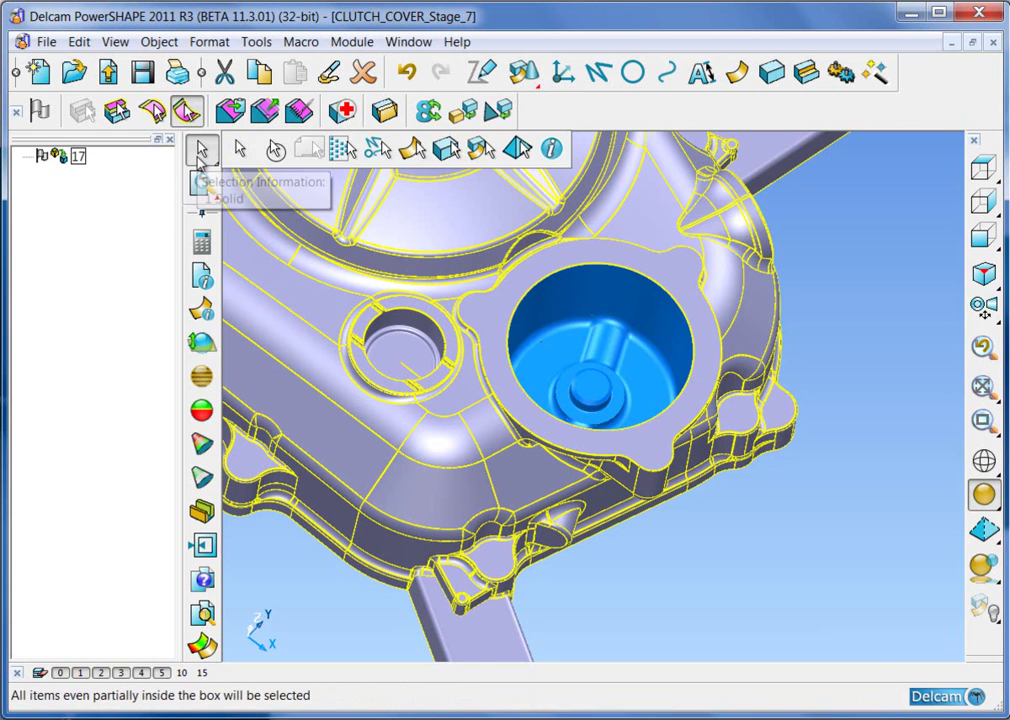
left_click(414, 150)
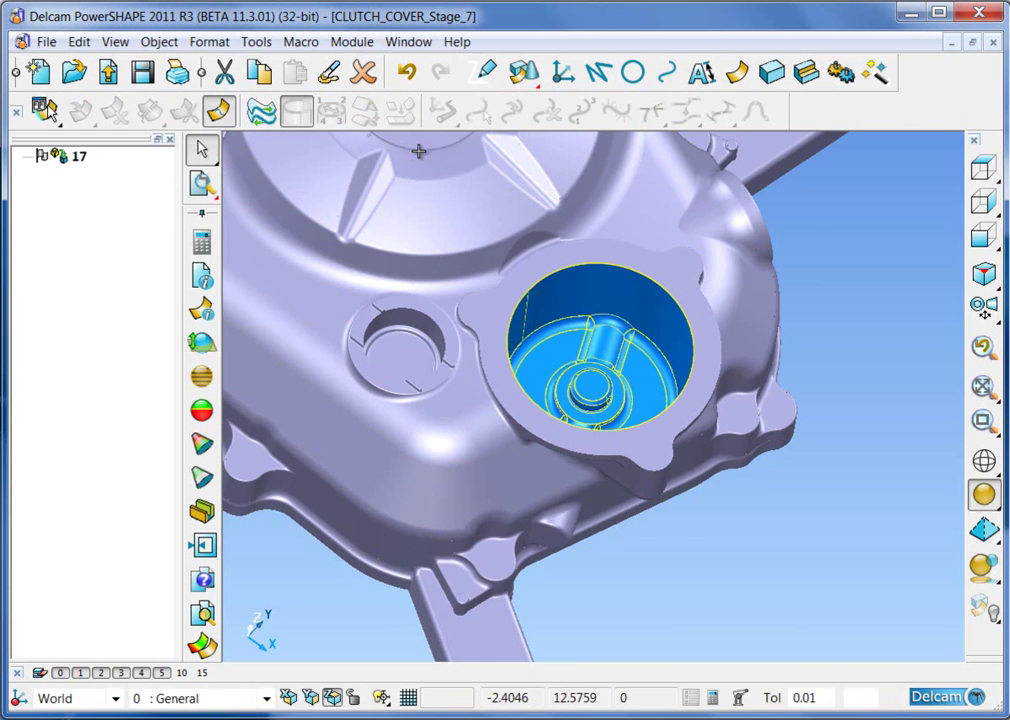
left_click(982, 612)
Step: Run Solid Doctor on the cover solid and mark the outer boundary hole as an intentional large hole to ignore
left_click(600, 241)
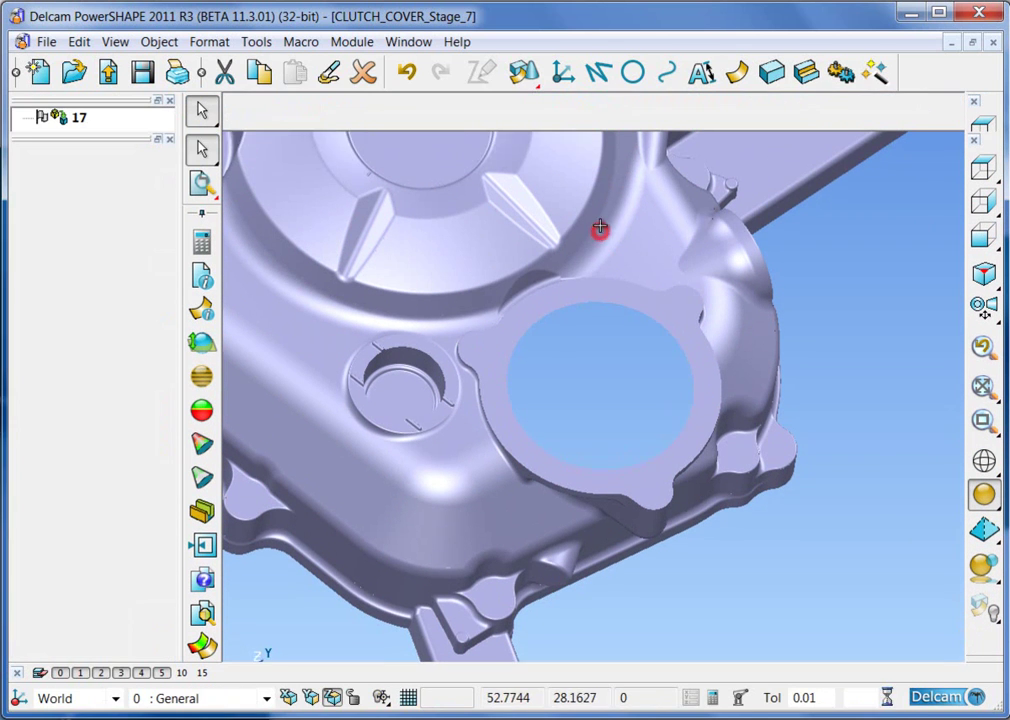
left_click(341, 110)
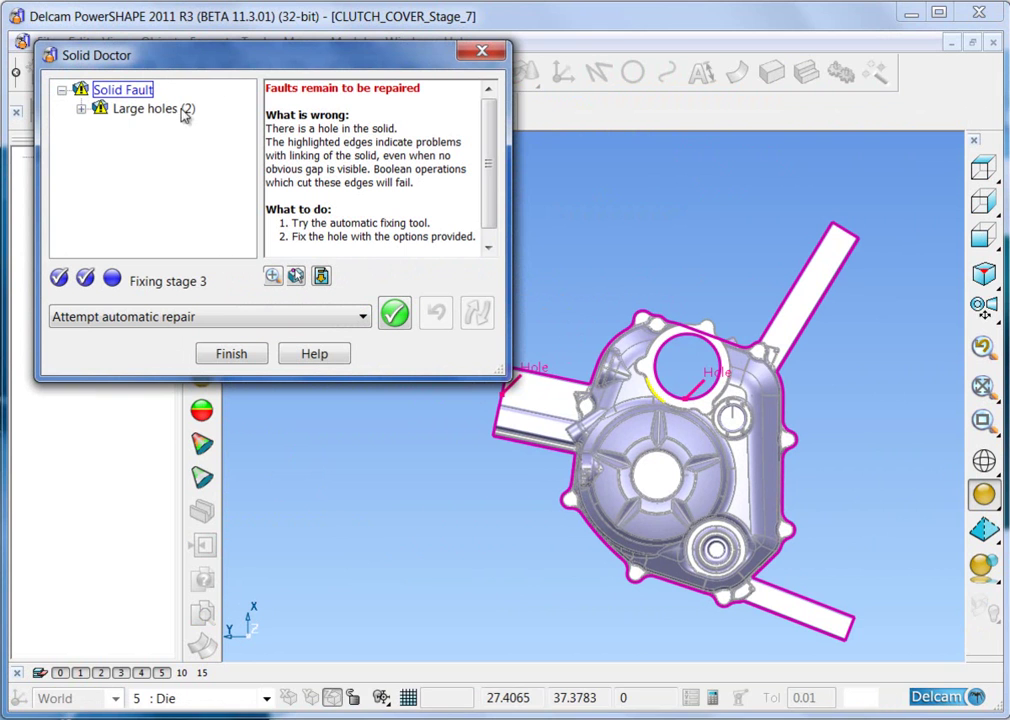
left_click(81, 108)
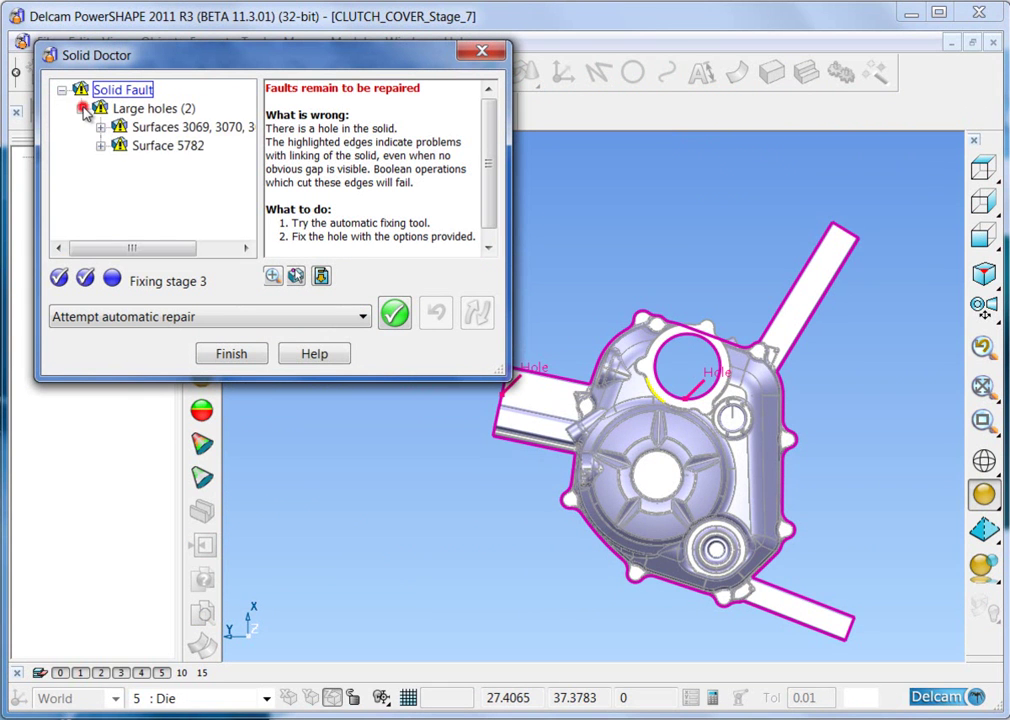
left_click(168, 130)
left_click(233, 317)
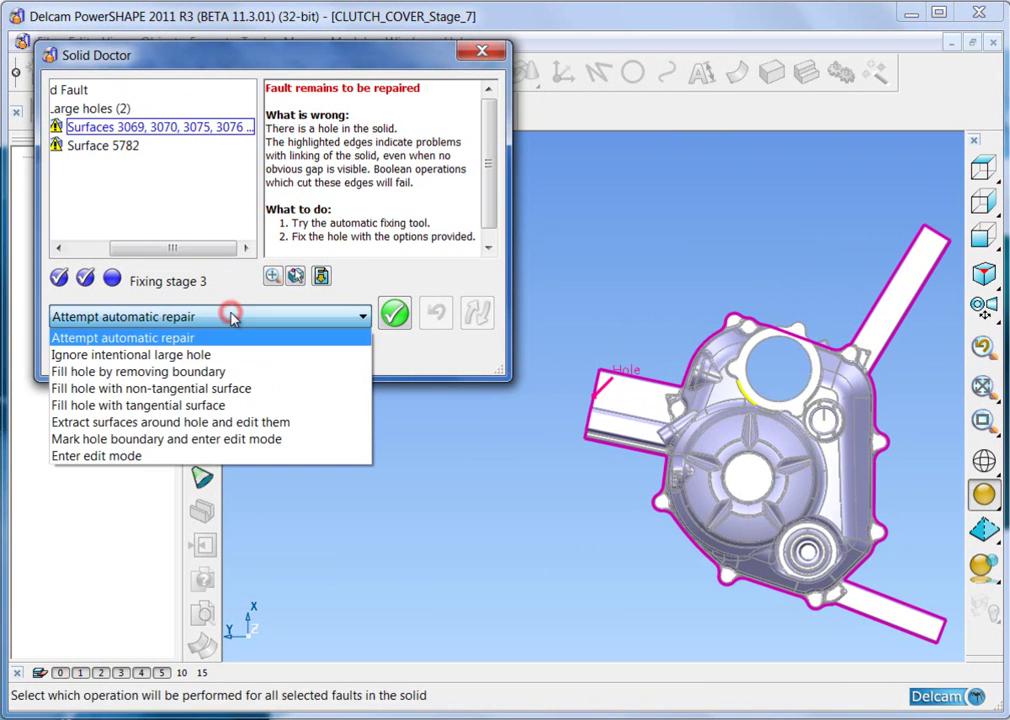
left_click(147, 358)
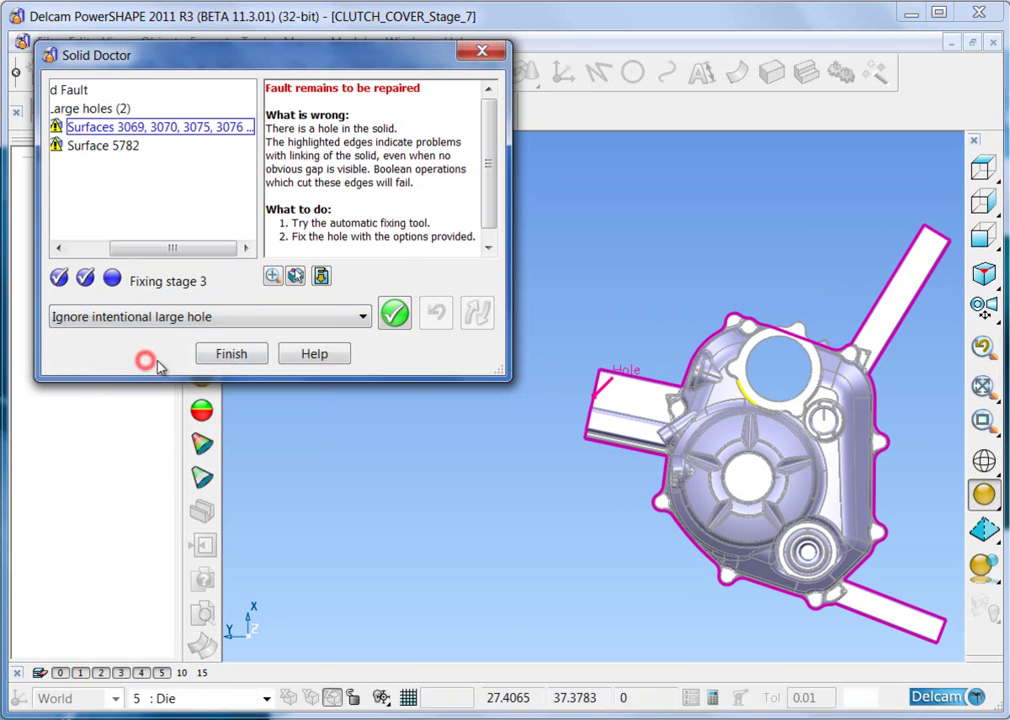
left_click(394, 313)
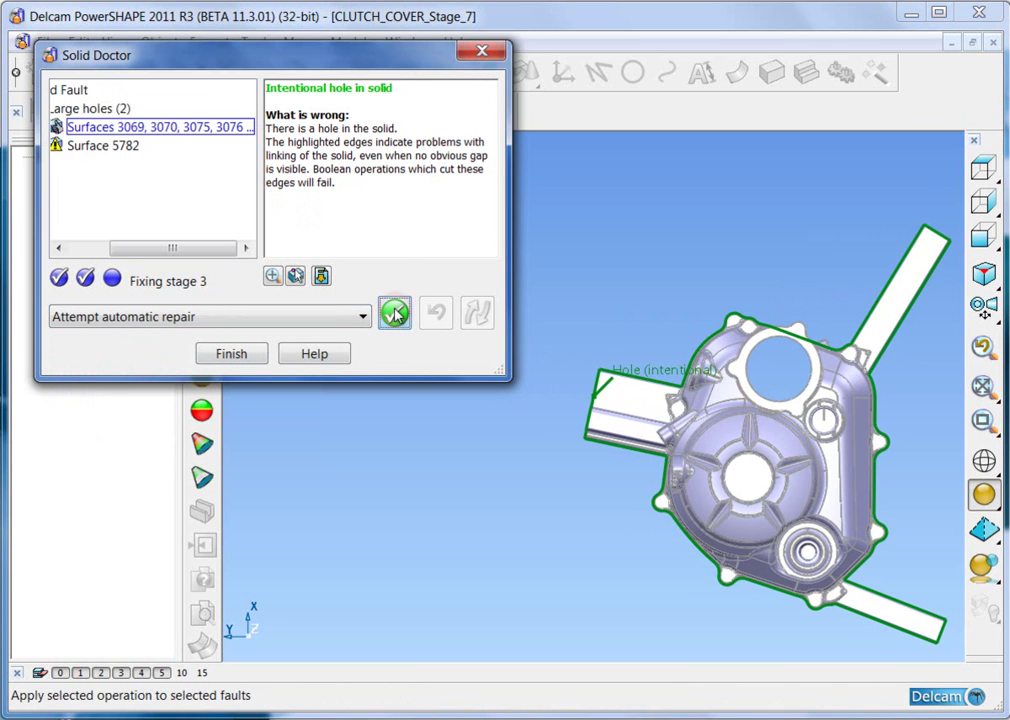
Step: Repair the circular pocket opening automatically in Solid Doctor, re-check the solid for faults and deselect it
left_click(127, 148)
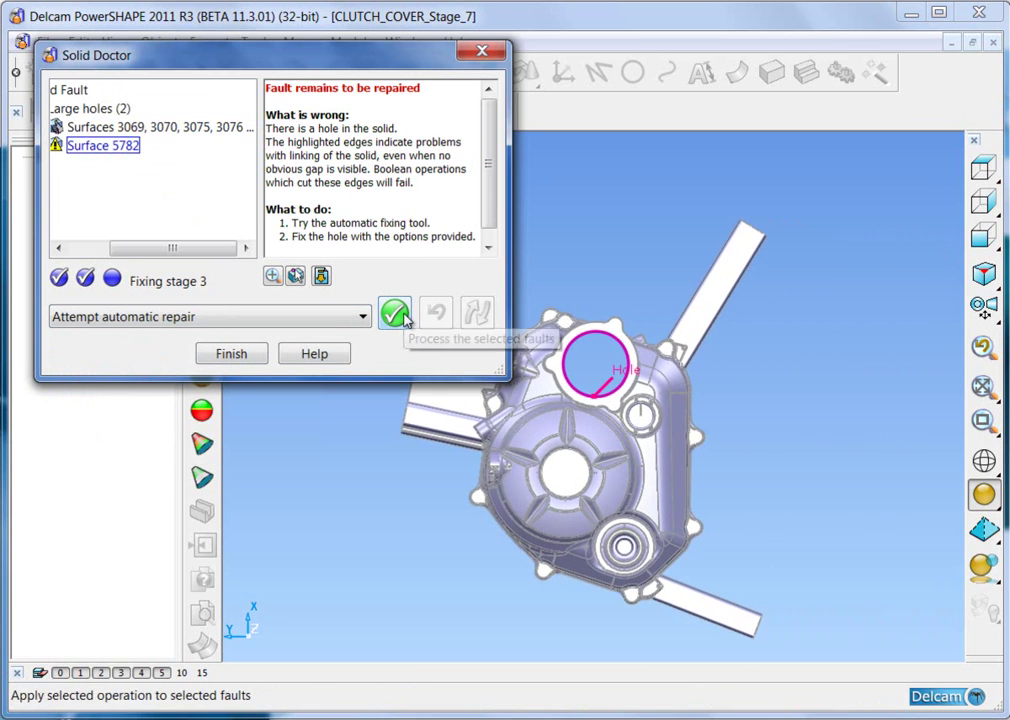
left_click(399, 316)
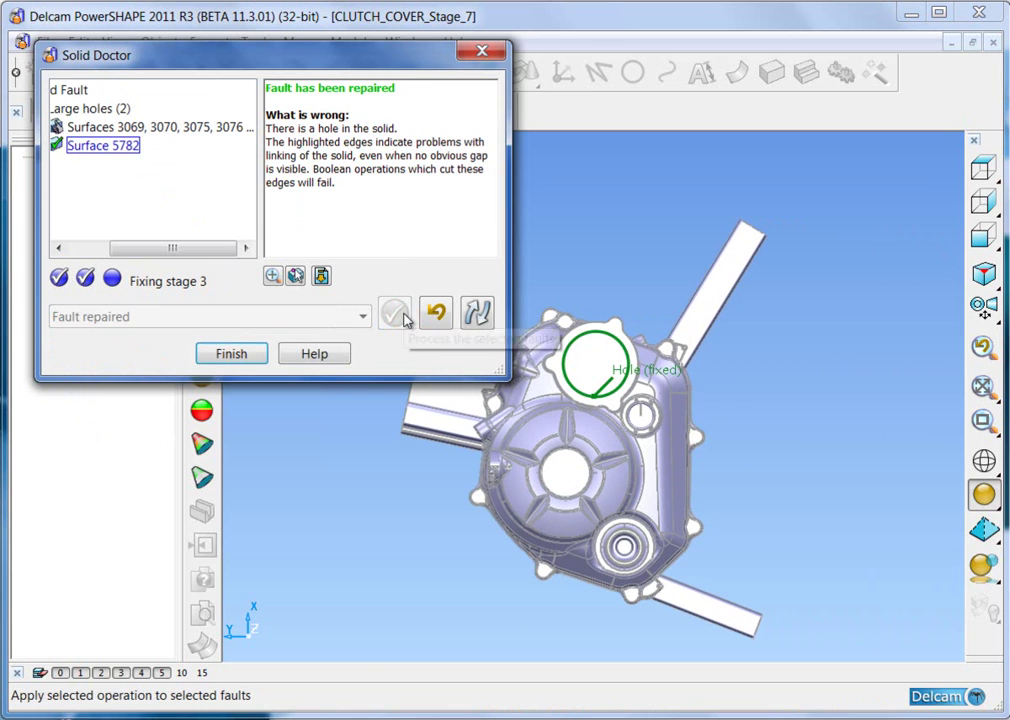
left_click(478, 313)
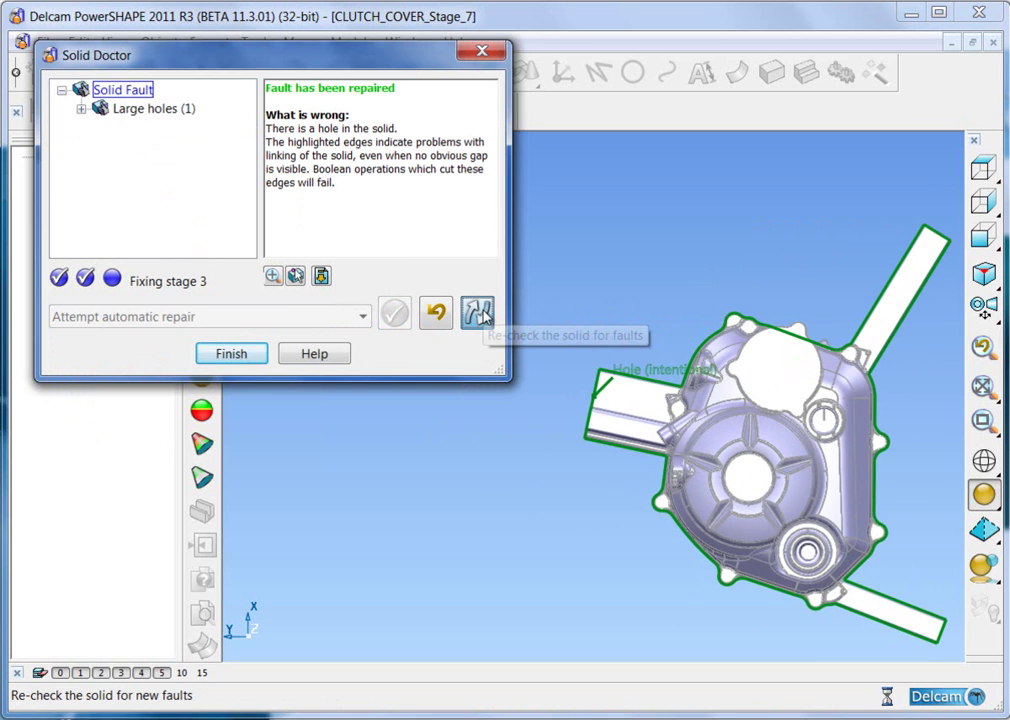
left_click(632, 416)
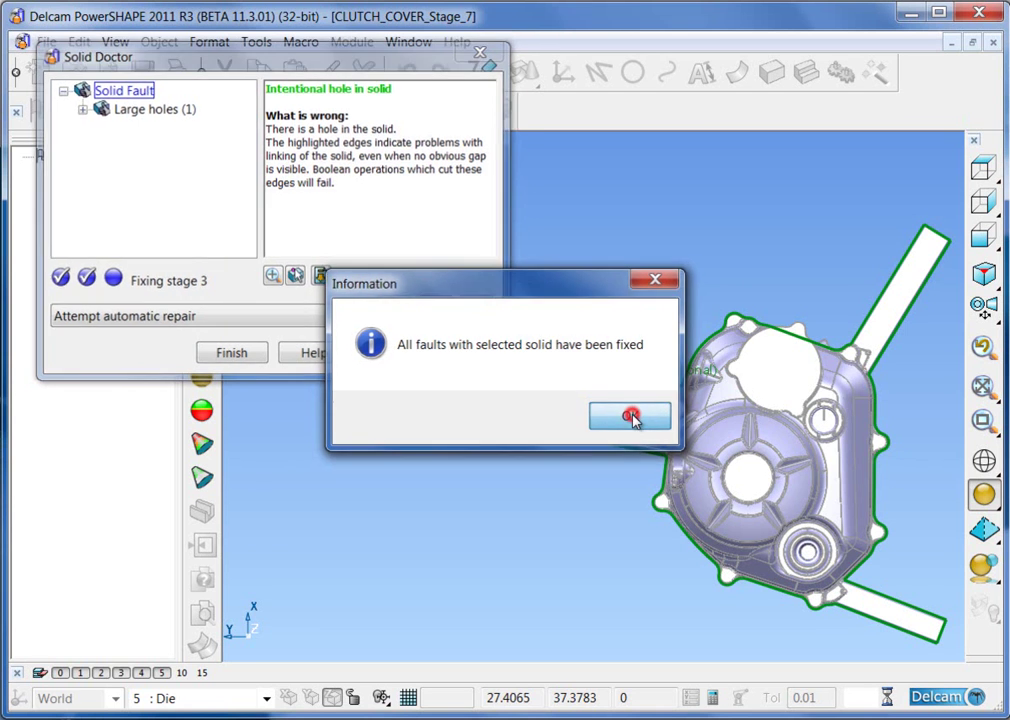
left_click(918, 543)
Step: Create a workplane near the middle of the face capping the circular pocket
middle_click_drag(914, 569, 414, 356)
middle_click_drag(688, 405, 712, 494)
left_click_drag(360, 346, 560, 490)
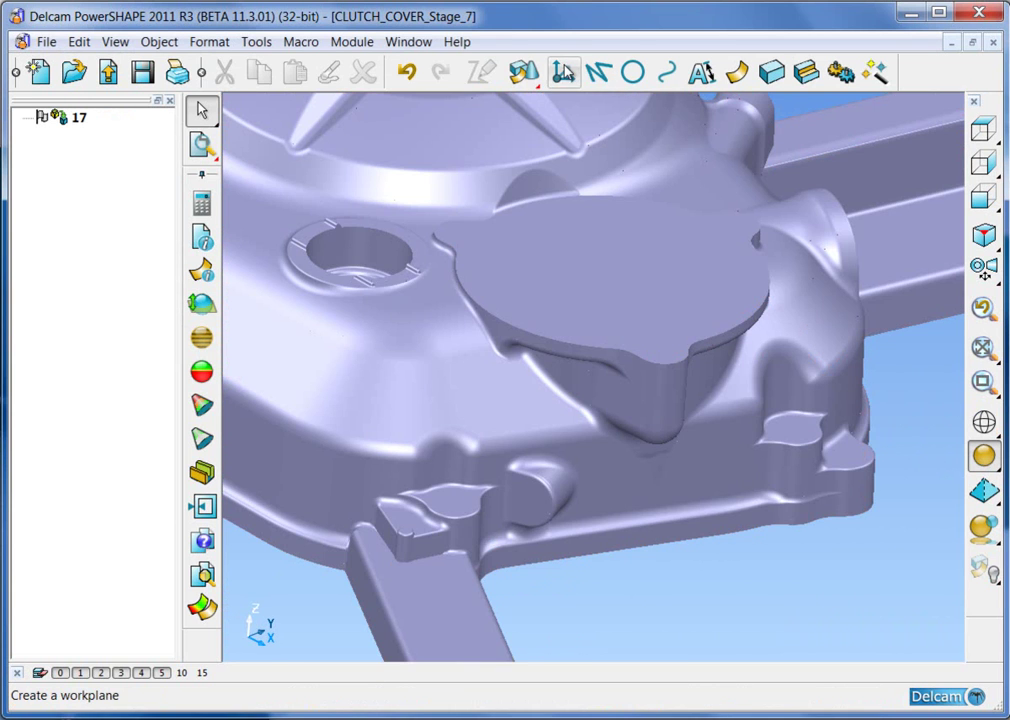
left_click(562, 70)
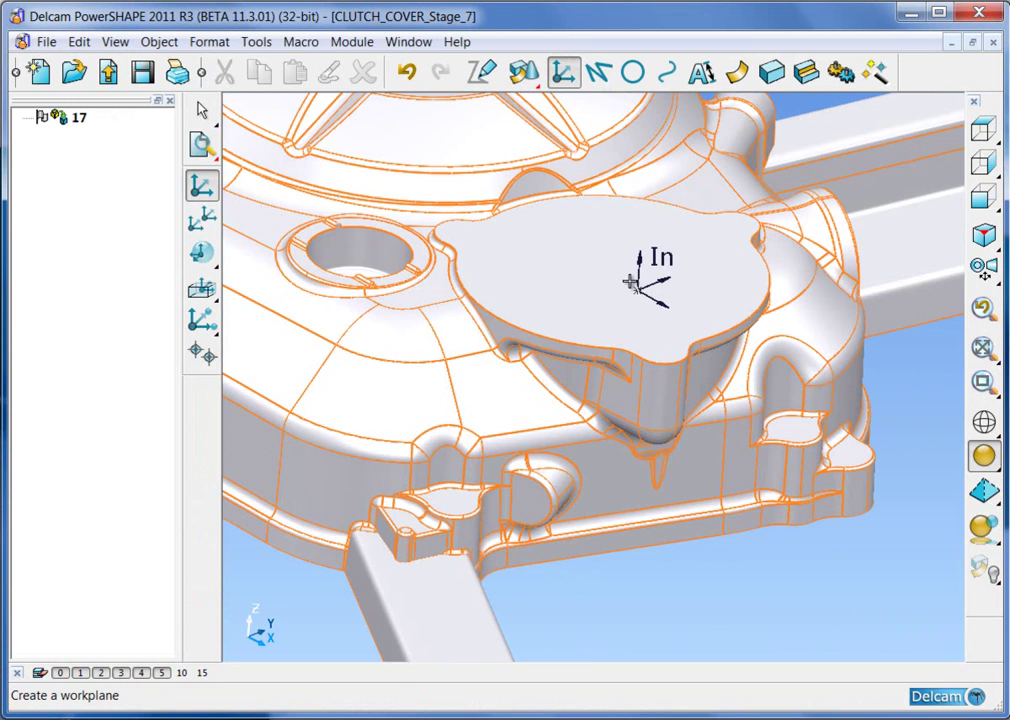
left_click(622, 277)
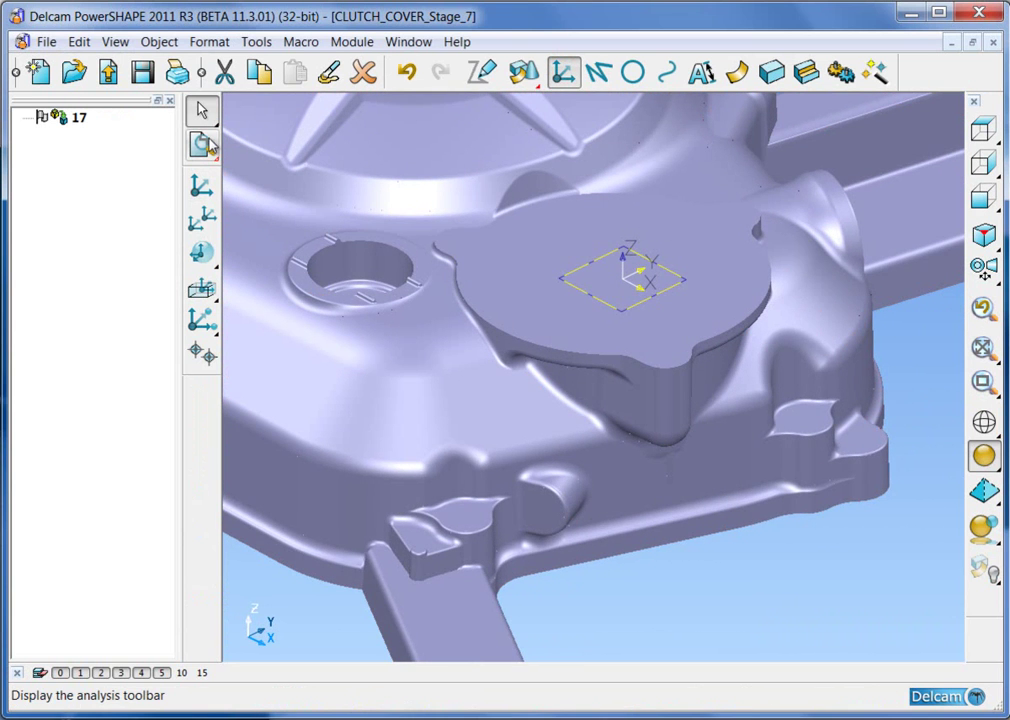
Step: Display the model with undercut shading
mouse_move(202, 143)
left_click(309, 144)
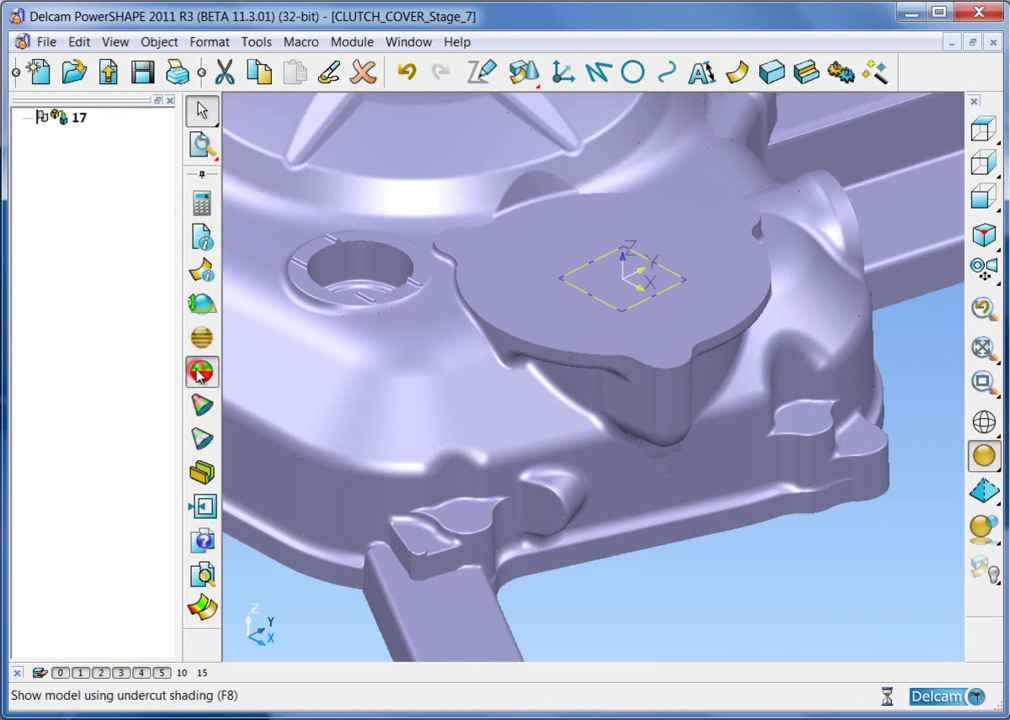
left_click(199, 372)
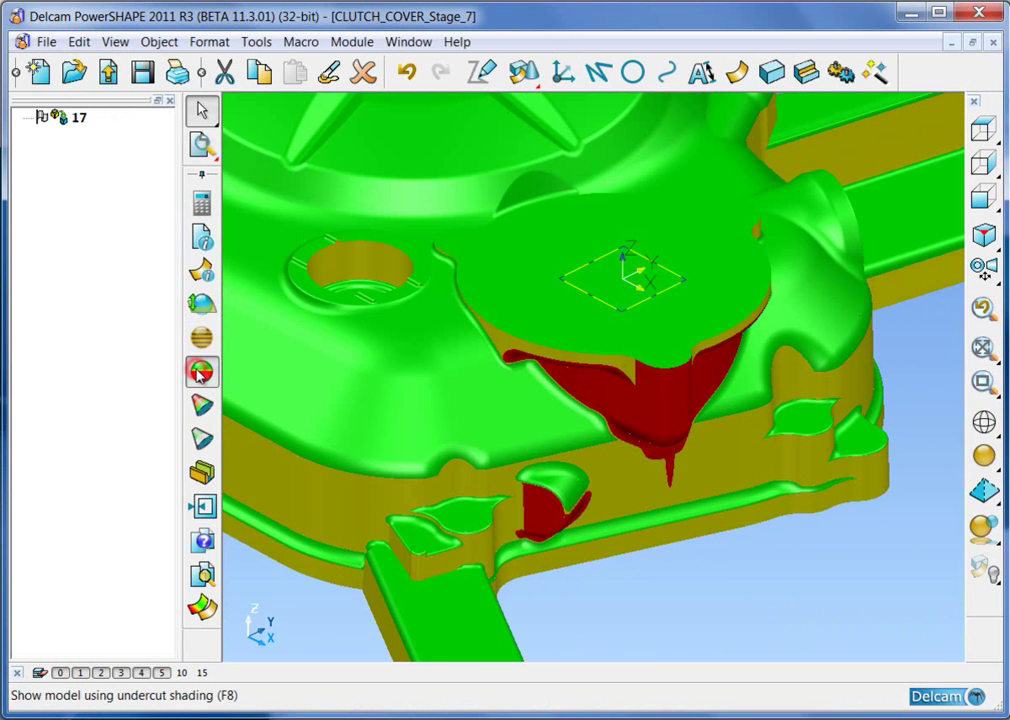
Step: Draw a line about 67 long across the capped face, joining both ends of its undercut region, with the workplane's plane locked
left_click(598, 72)
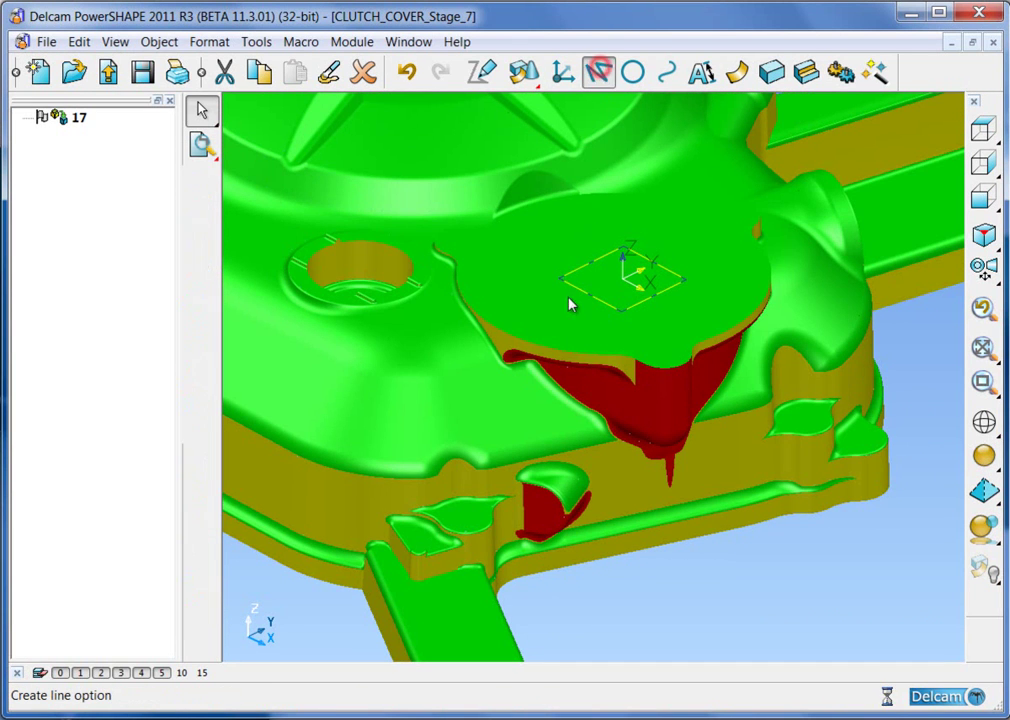
scroll(480, 313, "up", 2)
scroll(580, 395, "up", 5)
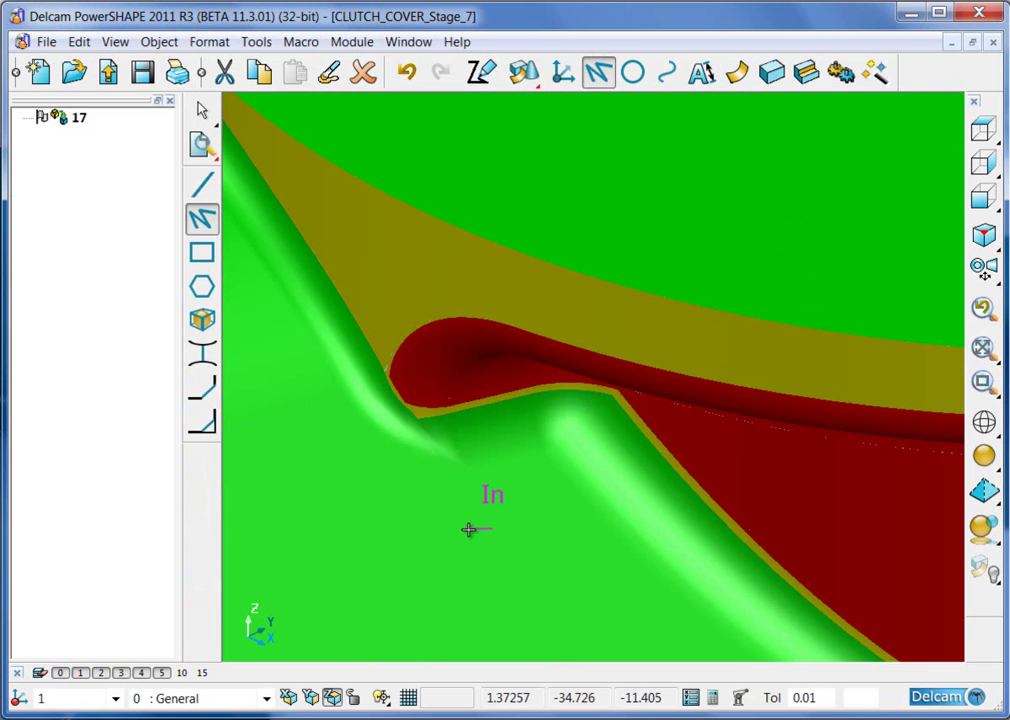
left_click(355, 699)
left_click(389, 370)
middle_click_drag(733, 293, 830, 190, "ctrl")
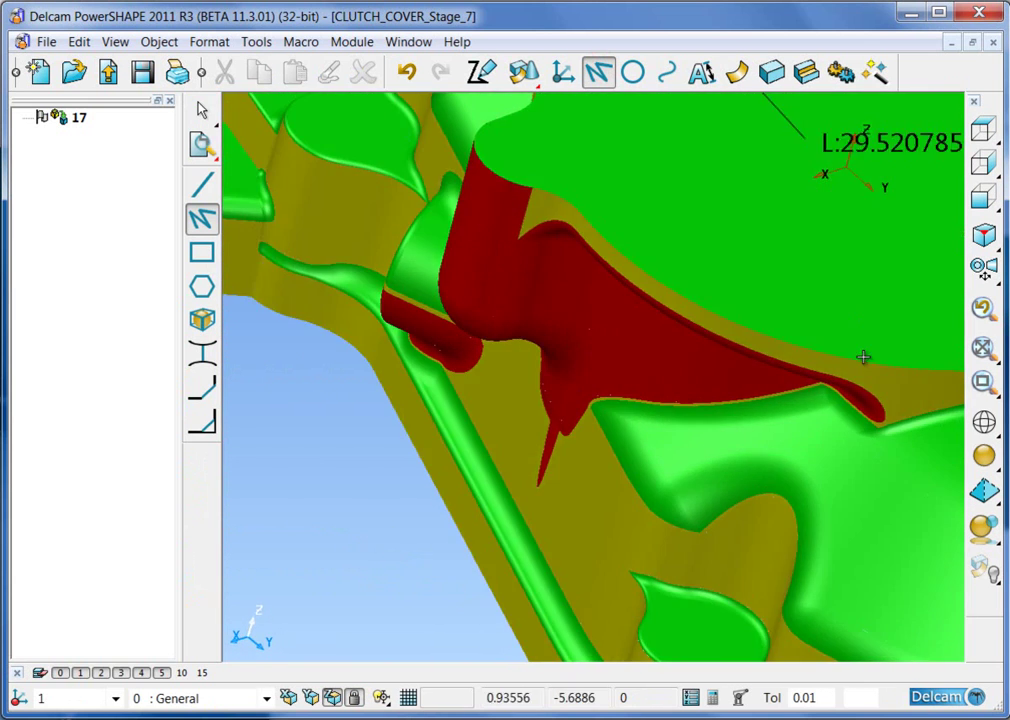
left_click(889, 414)
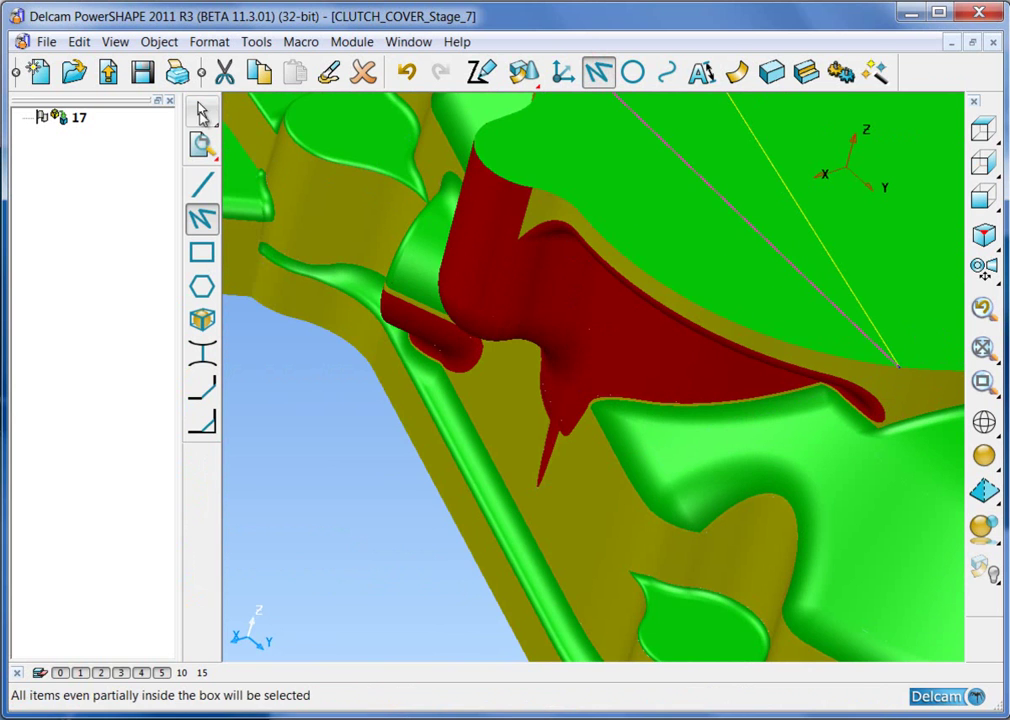
left_click(200, 115)
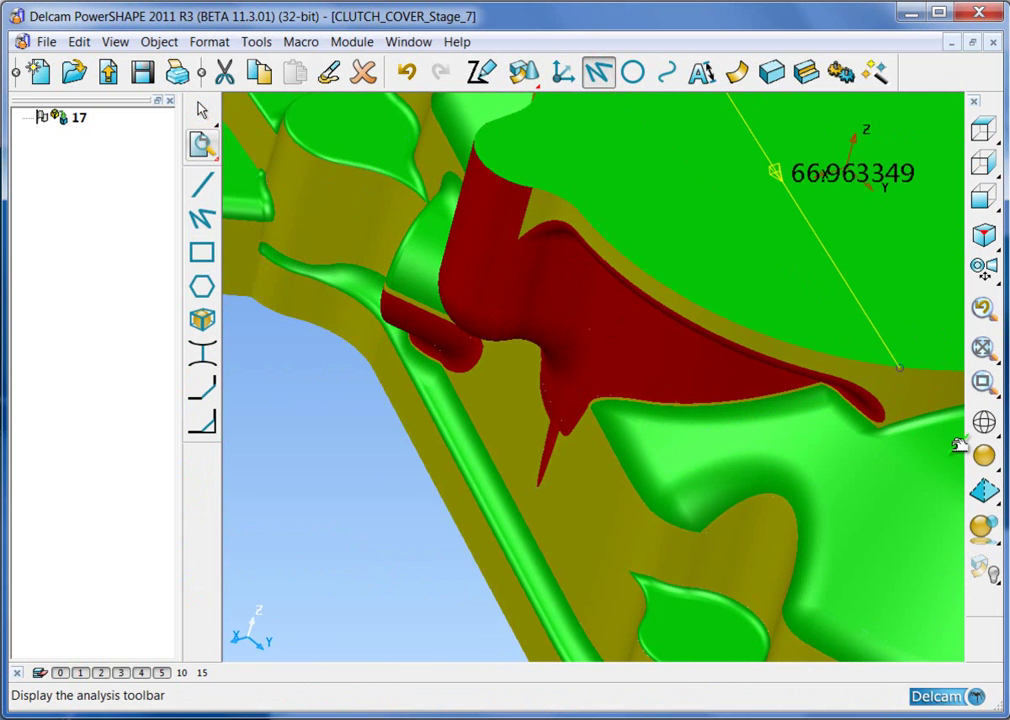
Step: Return the model to plain shading with the whole line in view
left_click(983, 455)
scroll(681, 408, "down", 5)
middle_click_drag(663, 432, 562, 522)
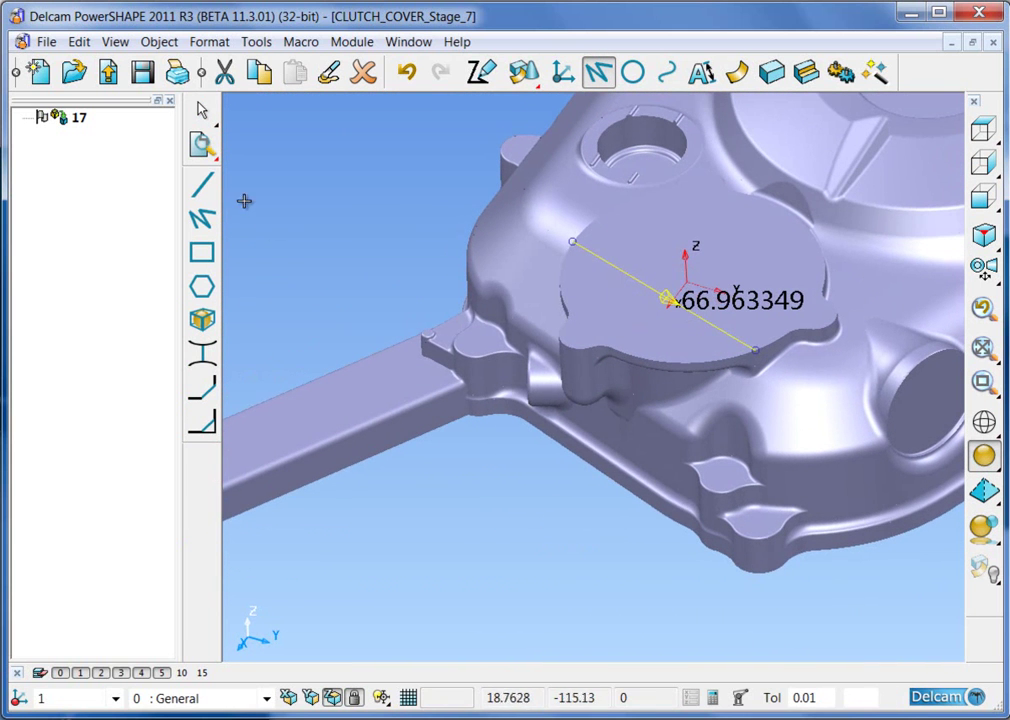
Step: Offset the line across the capped face by a distance of 3 without keeping a copy
left_click(201, 144)
left_click(239, 143)
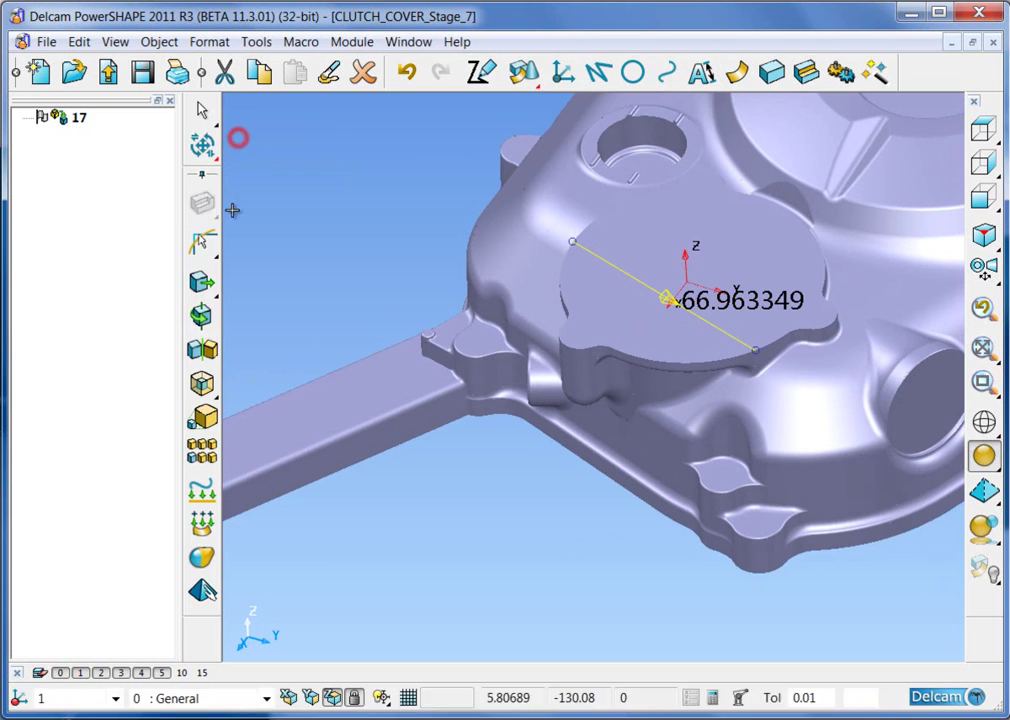
left_click(201, 383)
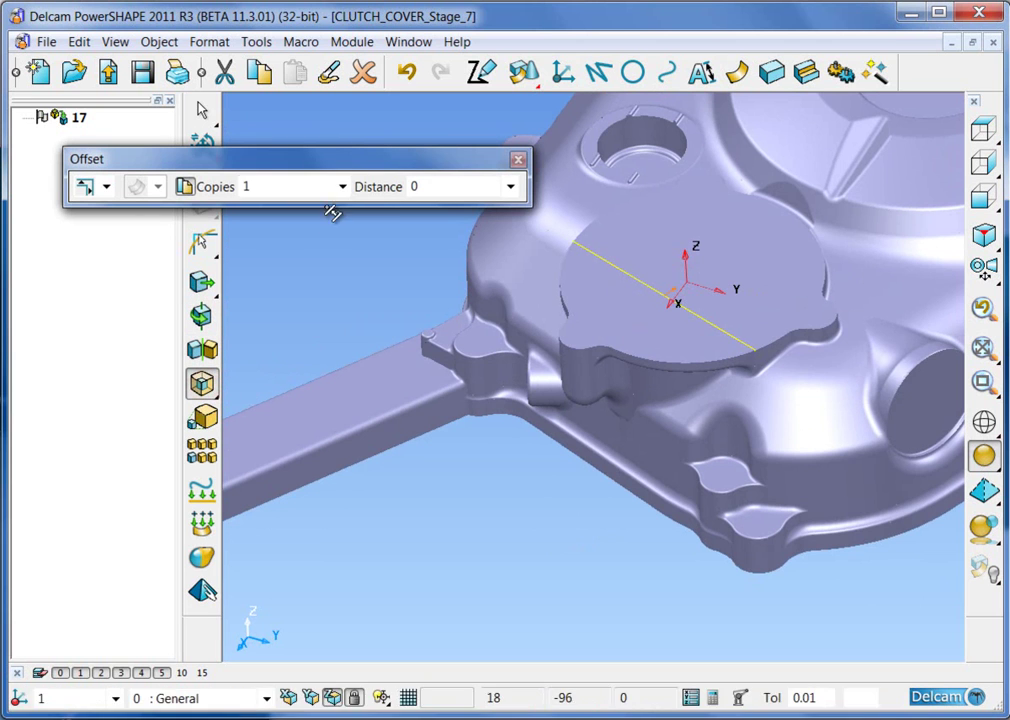
left_click(186, 187)
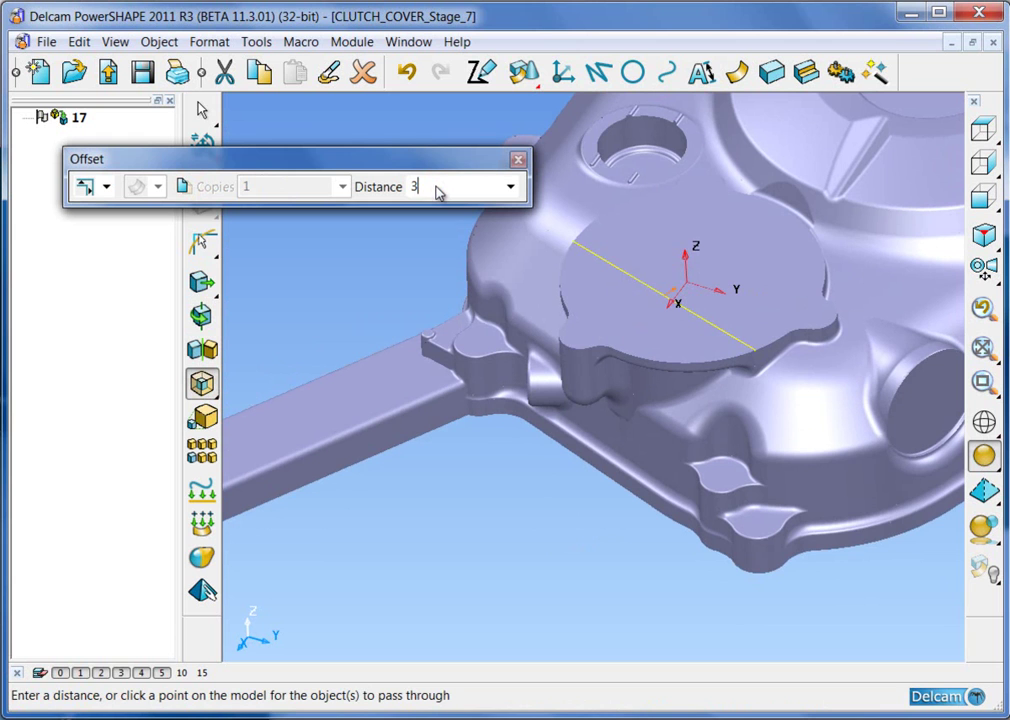
left_click(518, 159)
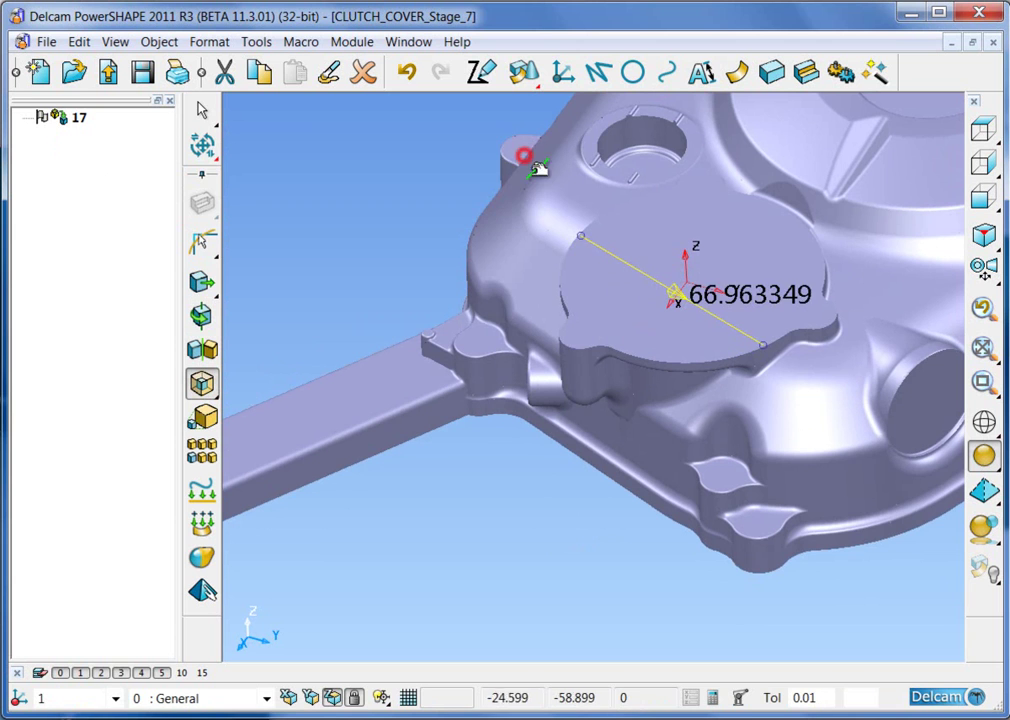
Step: Extend the line across the capped face to a length of 71
double_click(637, 265)
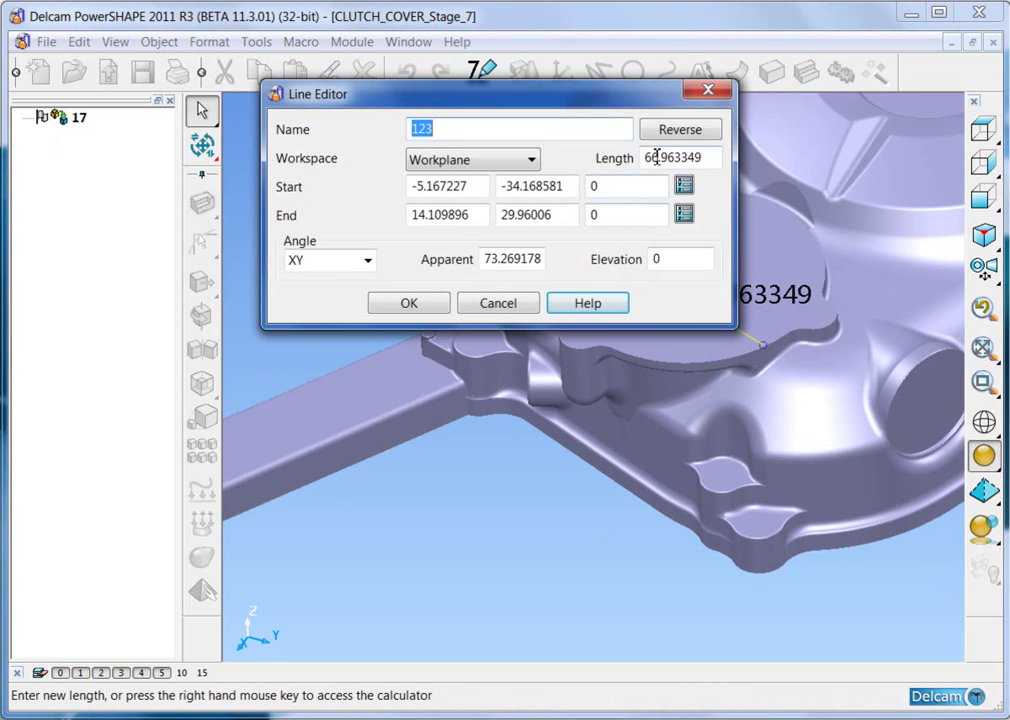
double_click(706, 158)
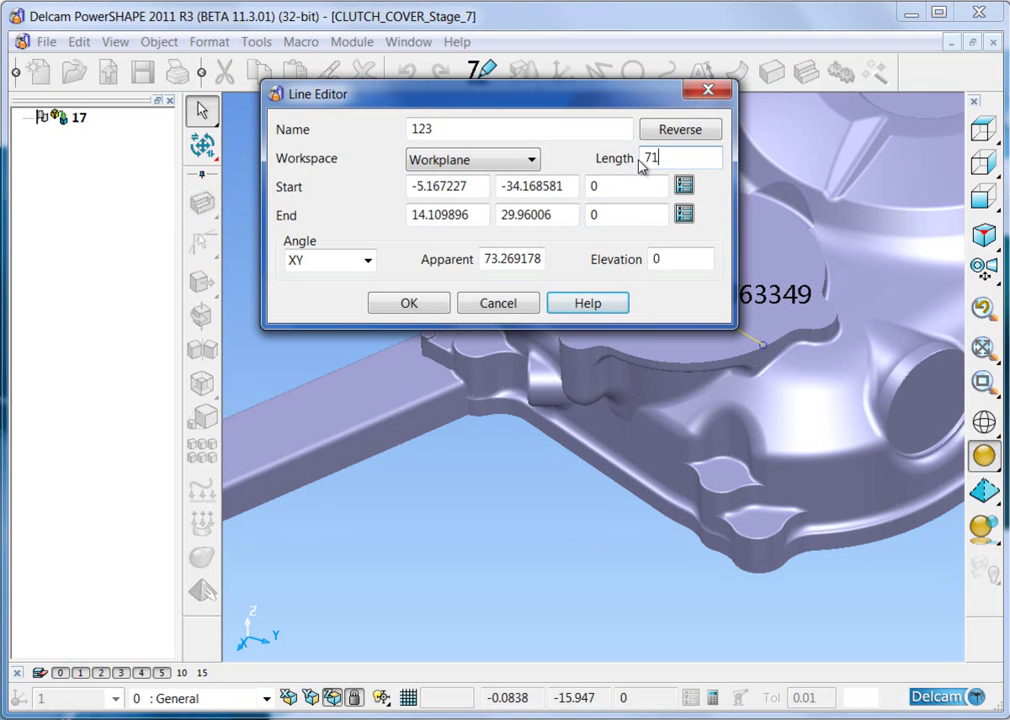
middle_click_drag(824, 258, 859, 287)
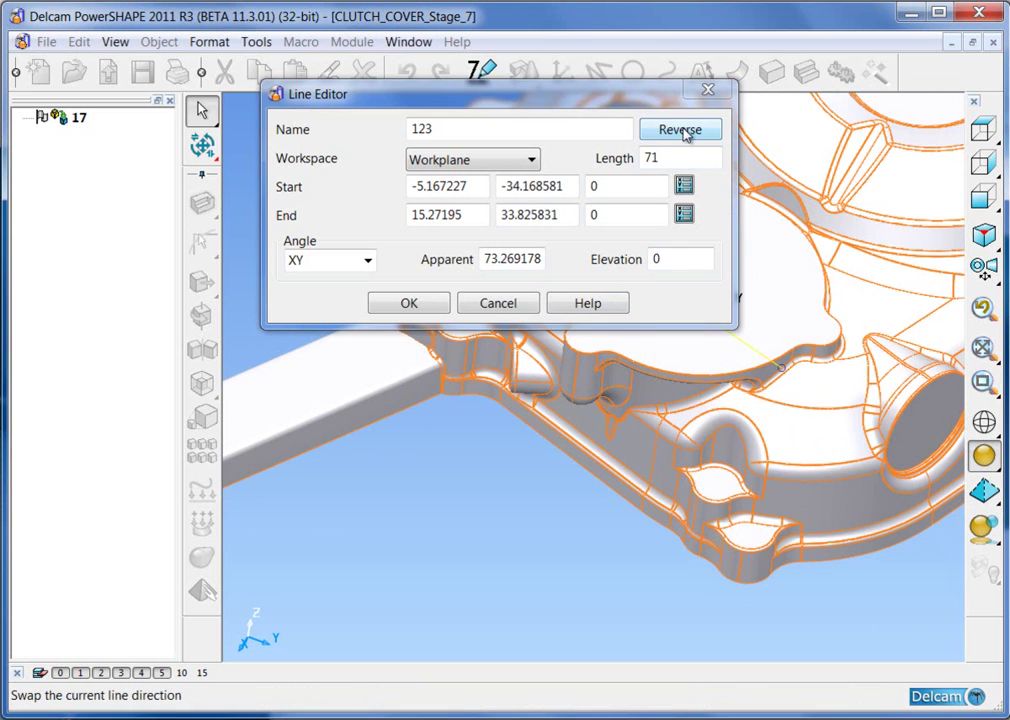
Step: Reverse the line's direction and extend its opposite end to a total length of 75
left_click(682, 131)
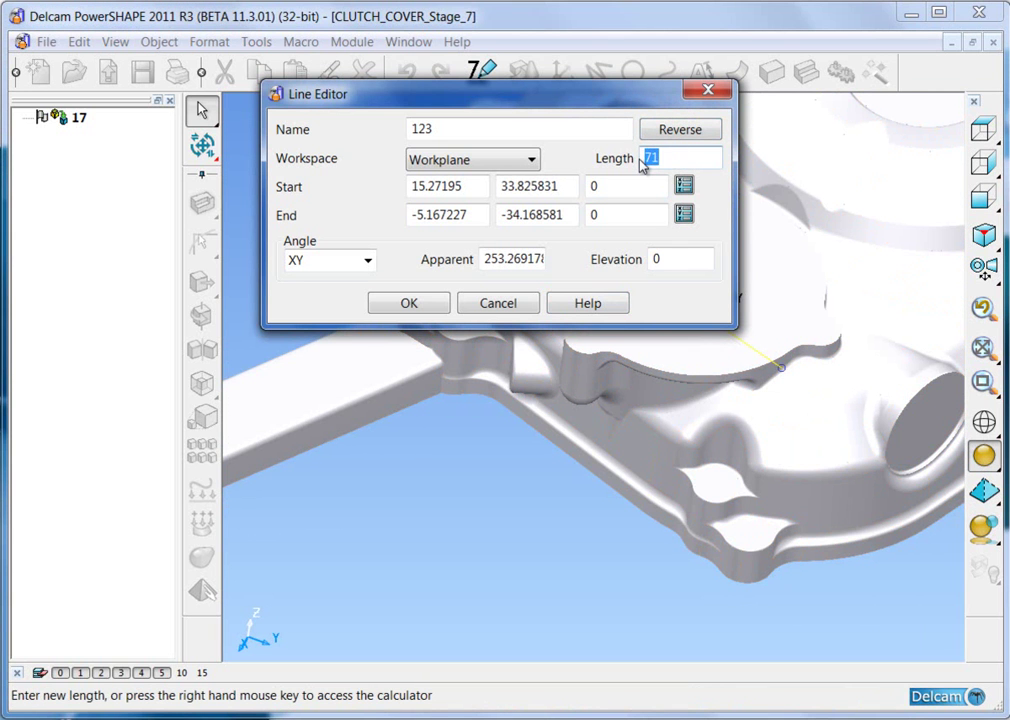
left_click(643, 162)
type("75")
key("Return")
mouse_move(852, 280)
middle_mouse_down()
mouse_move(875, 264)
mouse_move(835, 275)
middle_mouse_up()
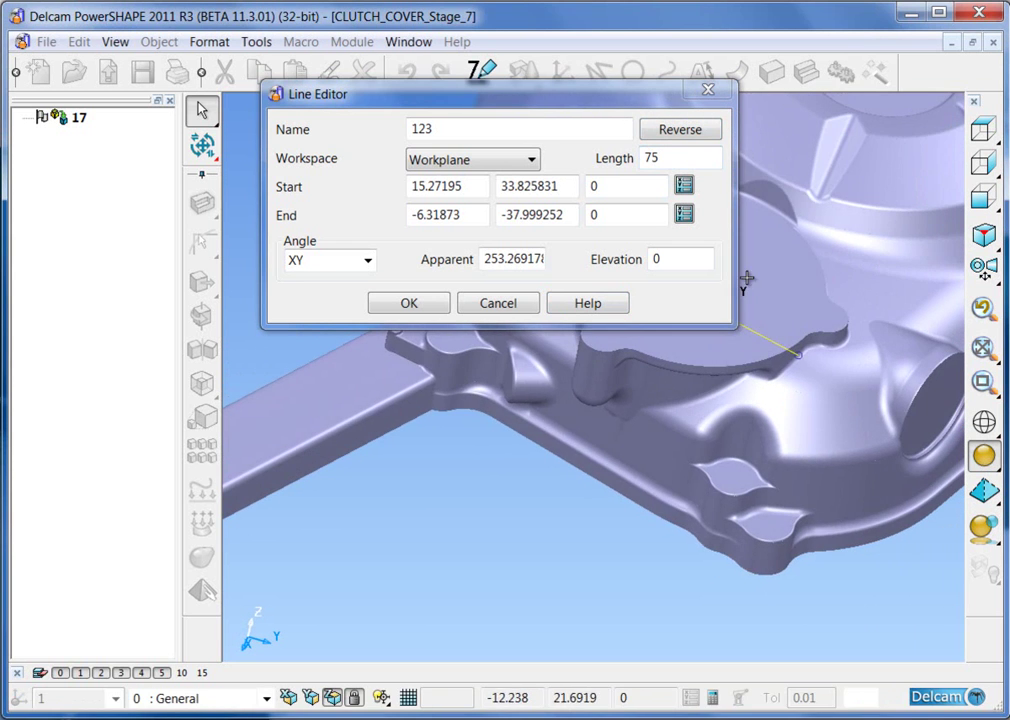
left_click(414, 306)
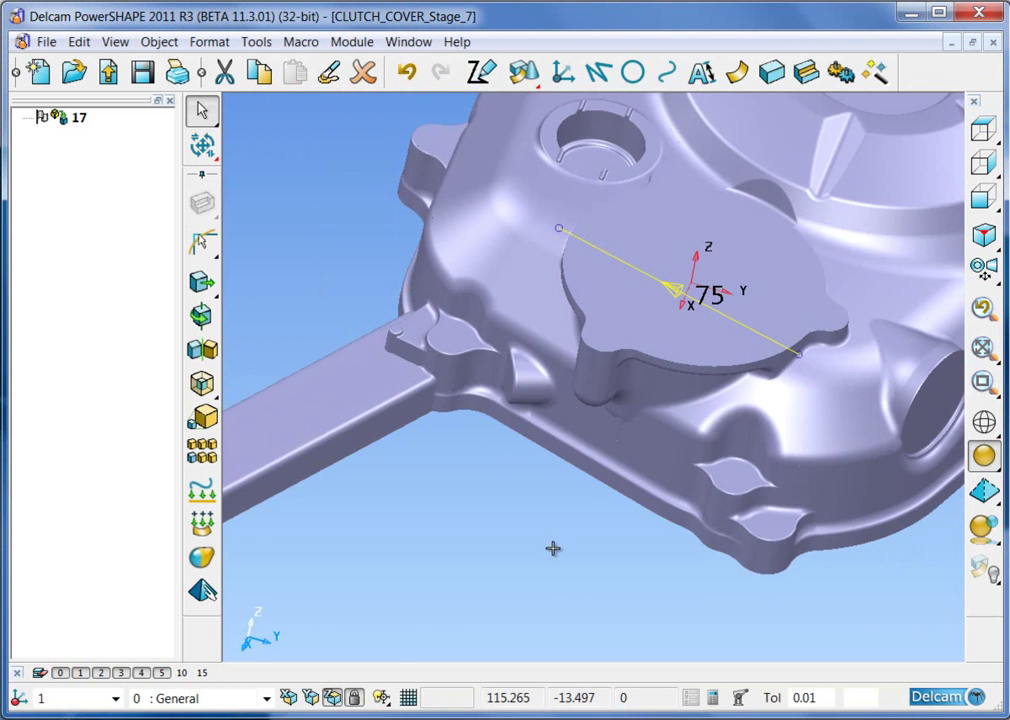
Step: In plan view, draw a line about 52 long at about -20 degrees from the 75 line's lower end
middle_click_drag(533, 542, 665, 533)
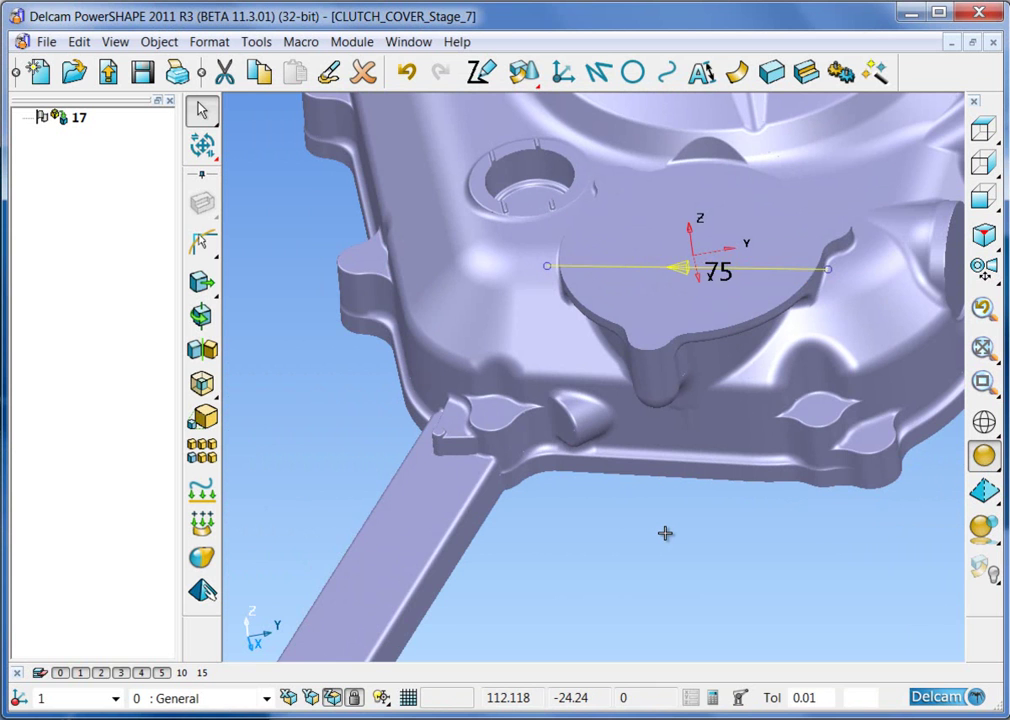
key("ctrl+5")
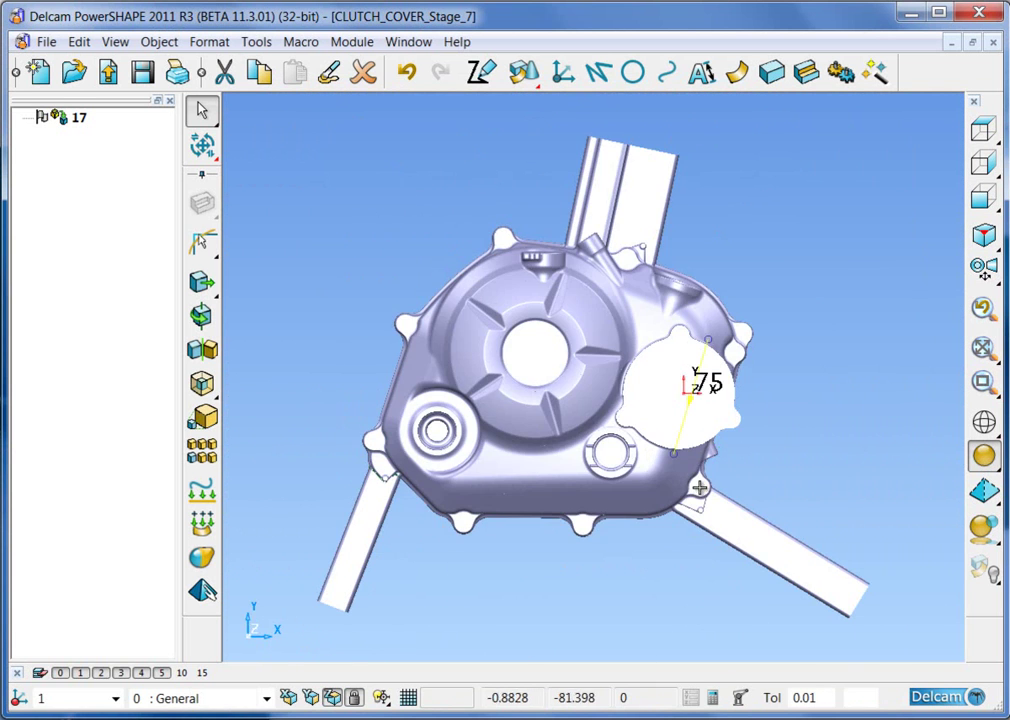
left_click_drag(611, 312, 853, 511)
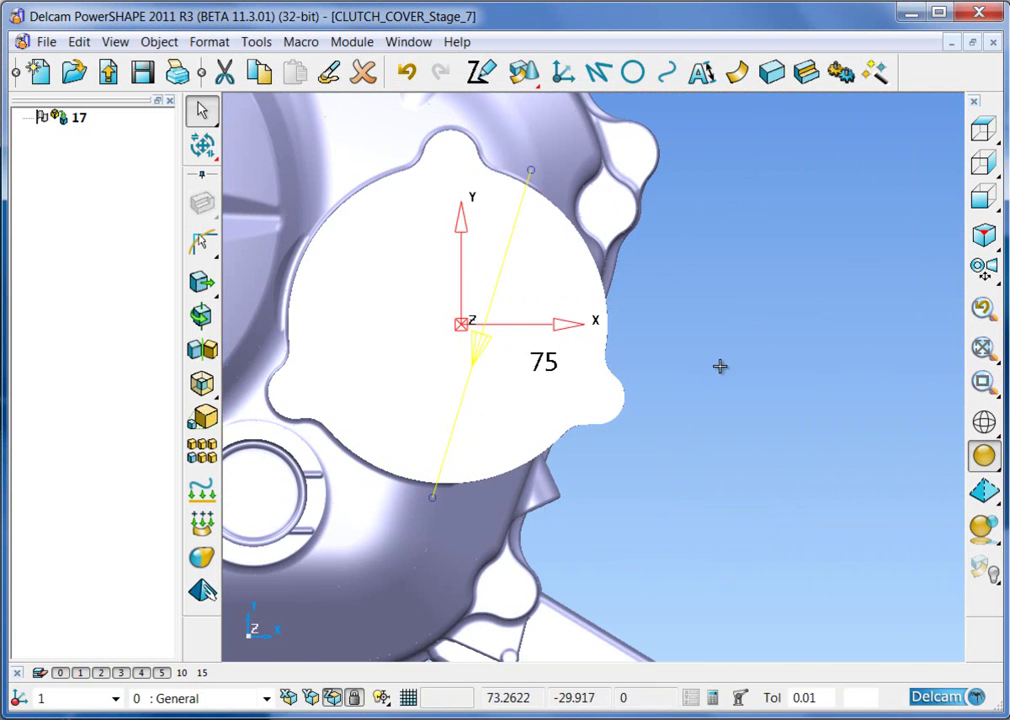
left_click(598, 72)
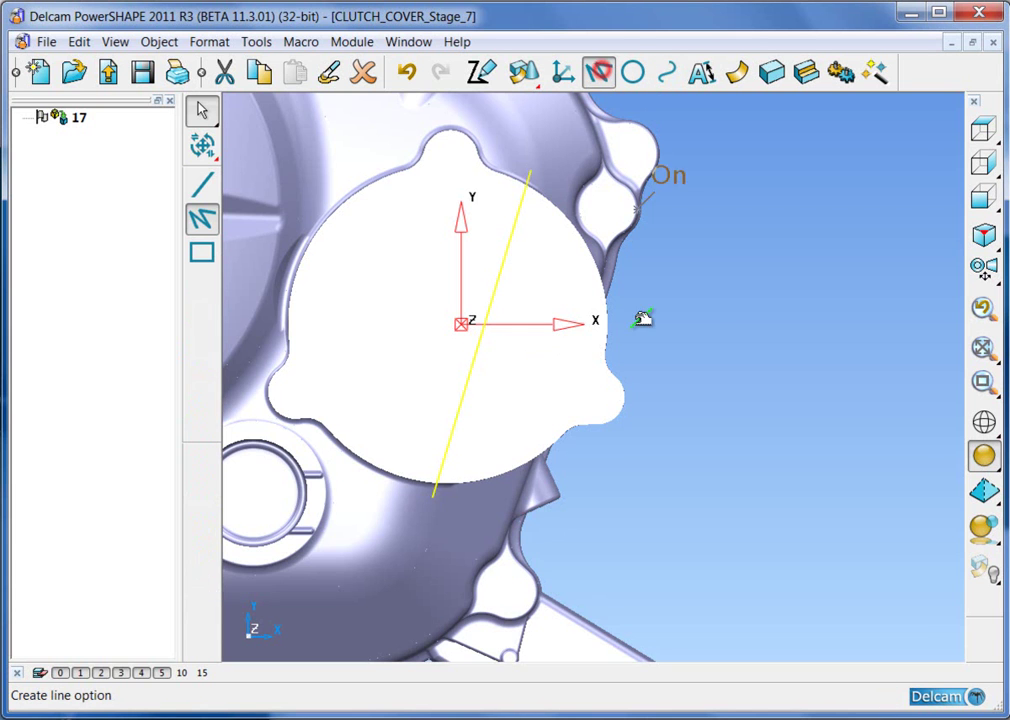
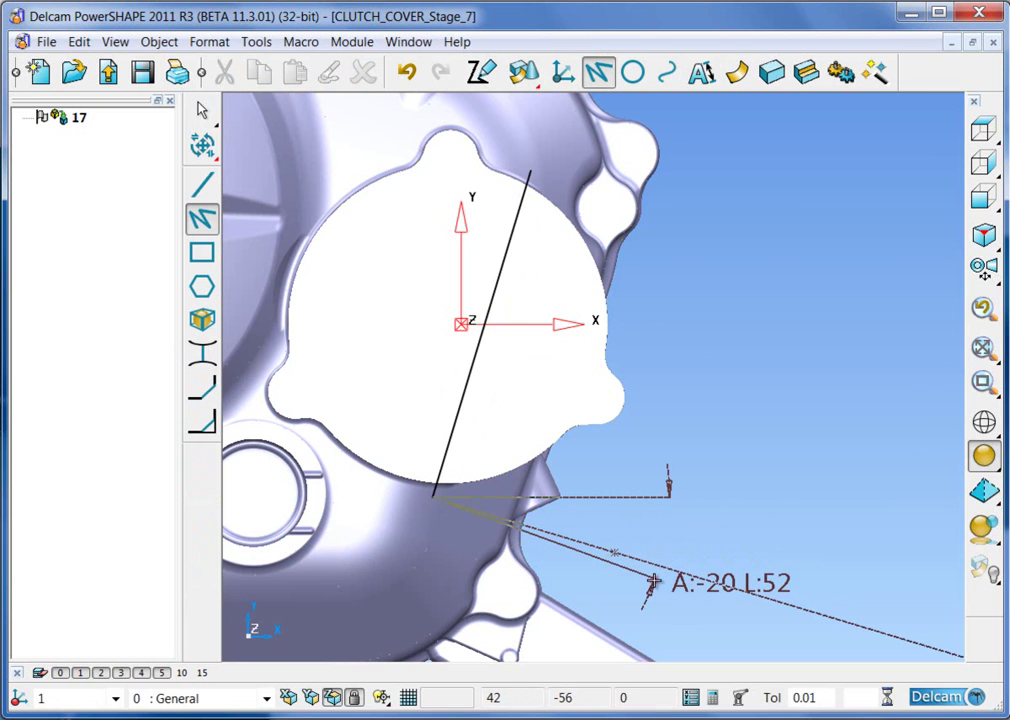
left_click(652, 582)
scroll(770, 310, "down", 3)
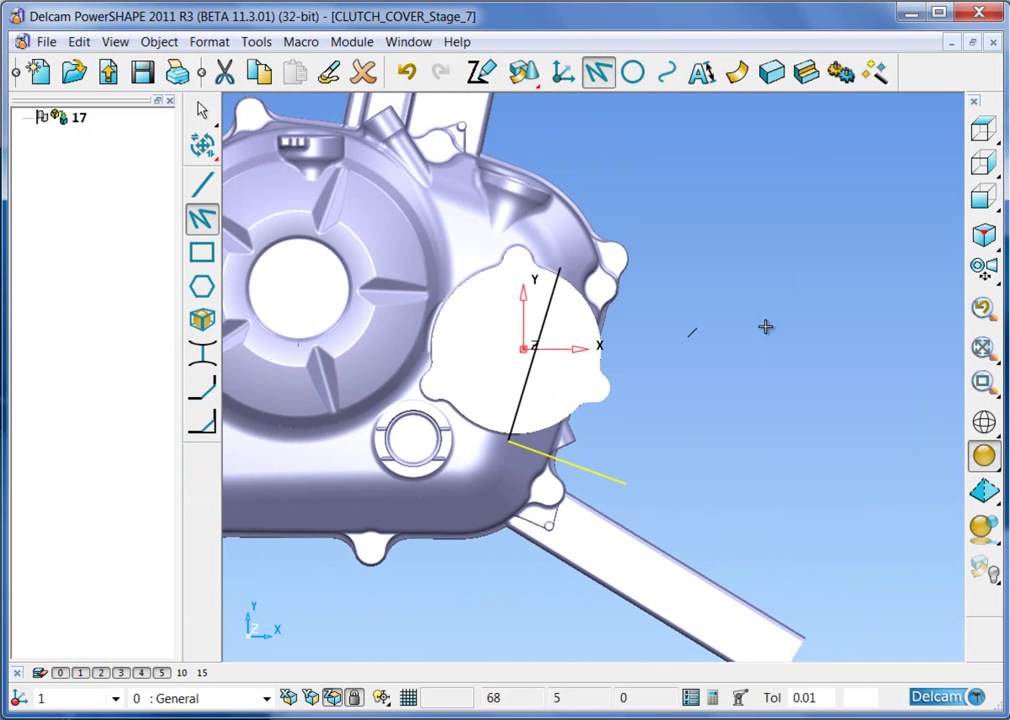
Step: Draw two near-horizontal lines beyond the cover, from the 75 line's upper end and from the short line's end, the lower about 147 long
left_click(568, 265)
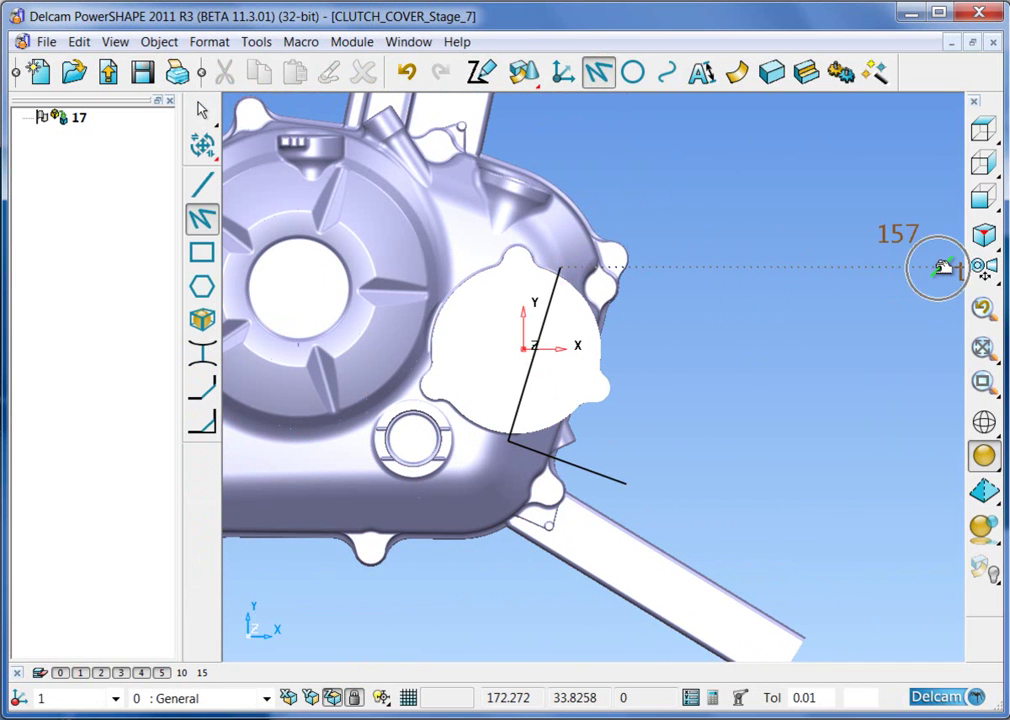
middle_click_drag(940, 253, 793, 254, "shift")
left_click(793, 253)
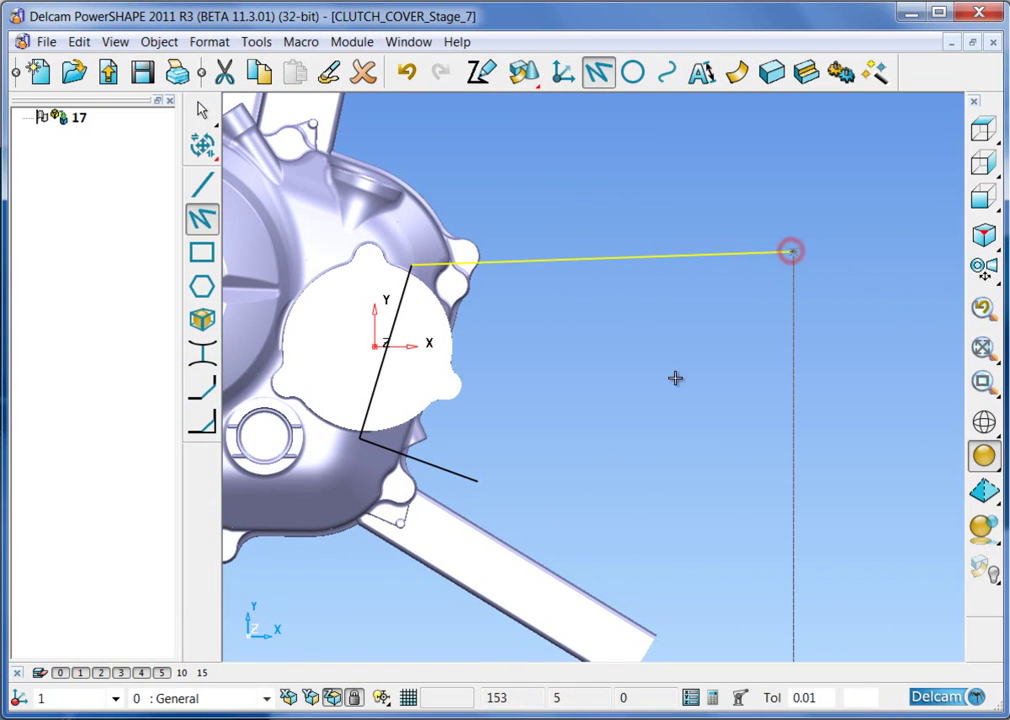
left_click(479, 481)
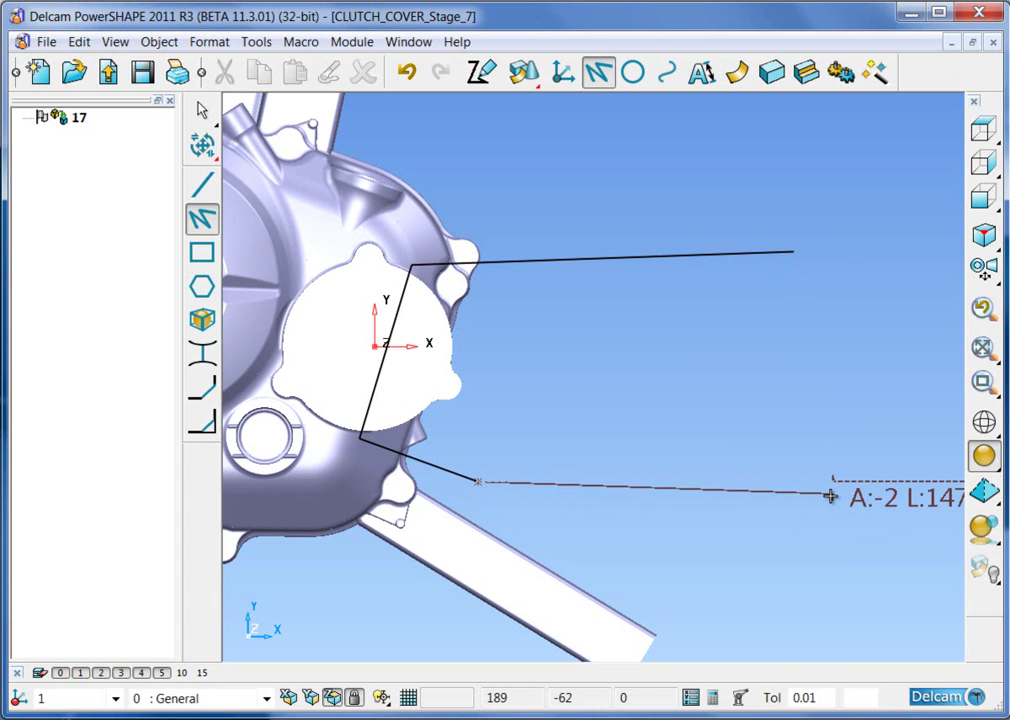
left_click(830, 496)
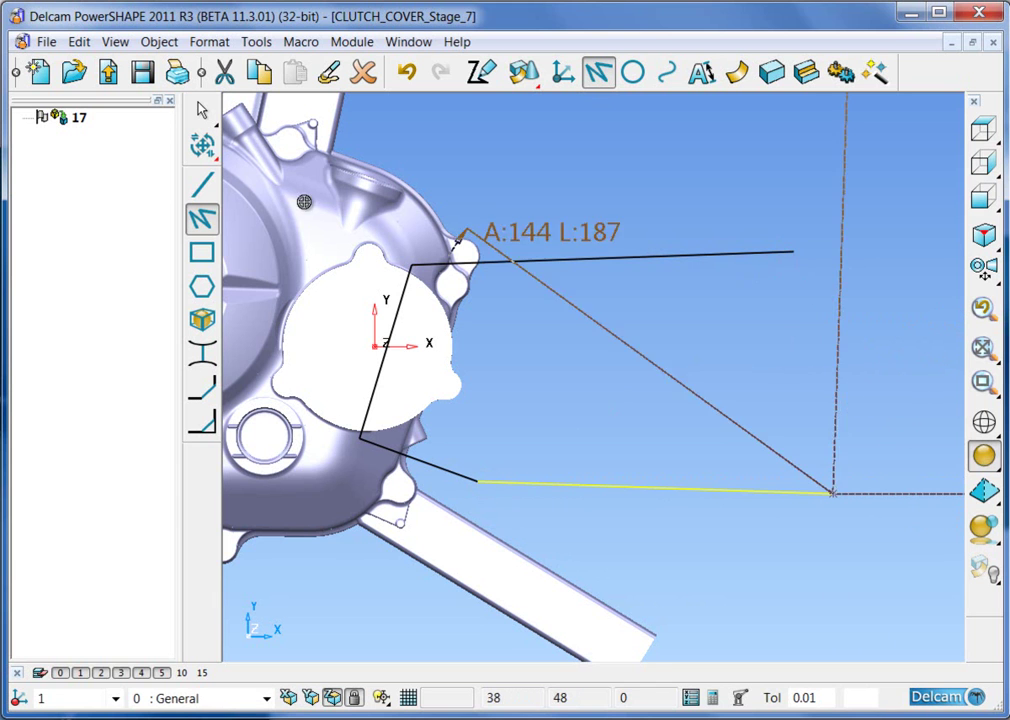
Step: Draw a single vertical line about 108 long from the upper long line's free end, crossing the lower long line
left_click(201, 185)
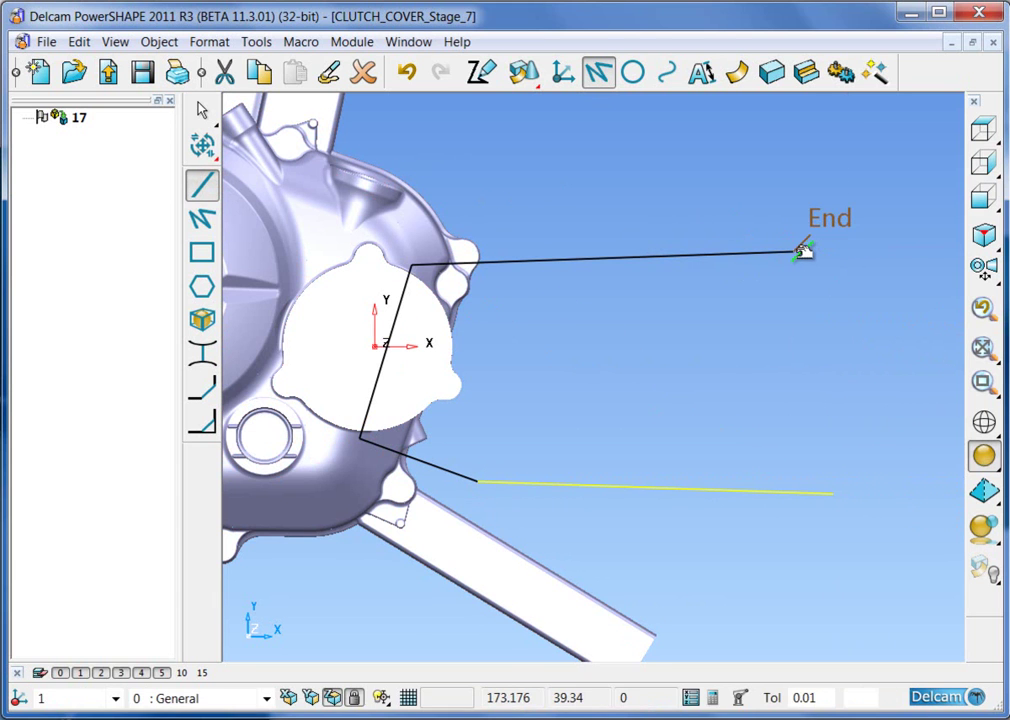
left_click(800, 250)
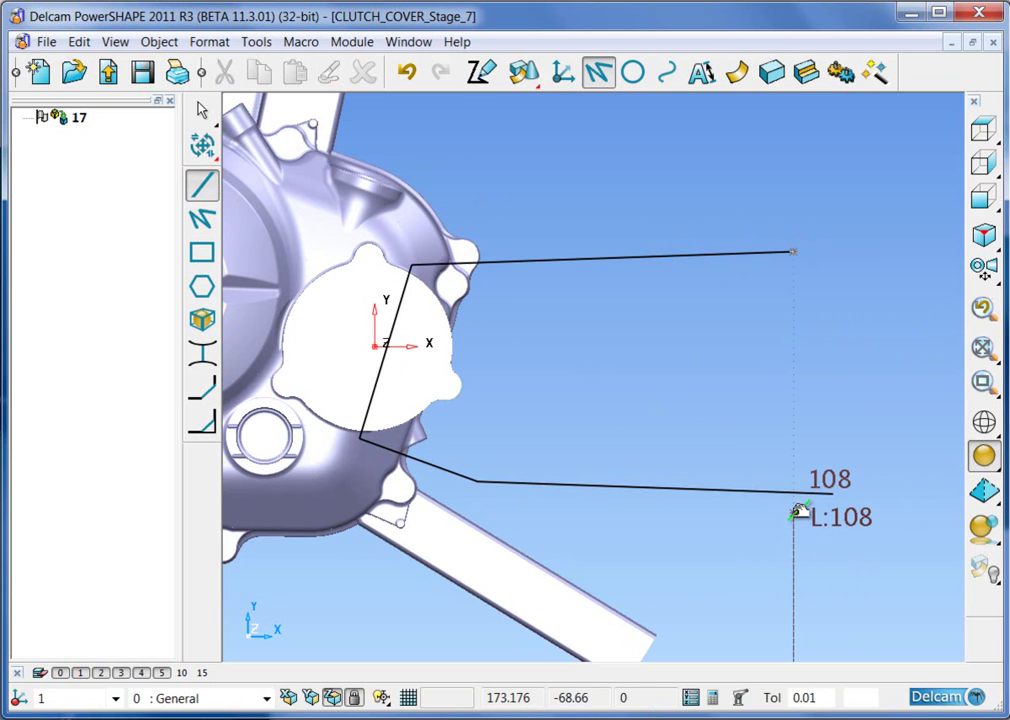
left_click(797, 511)
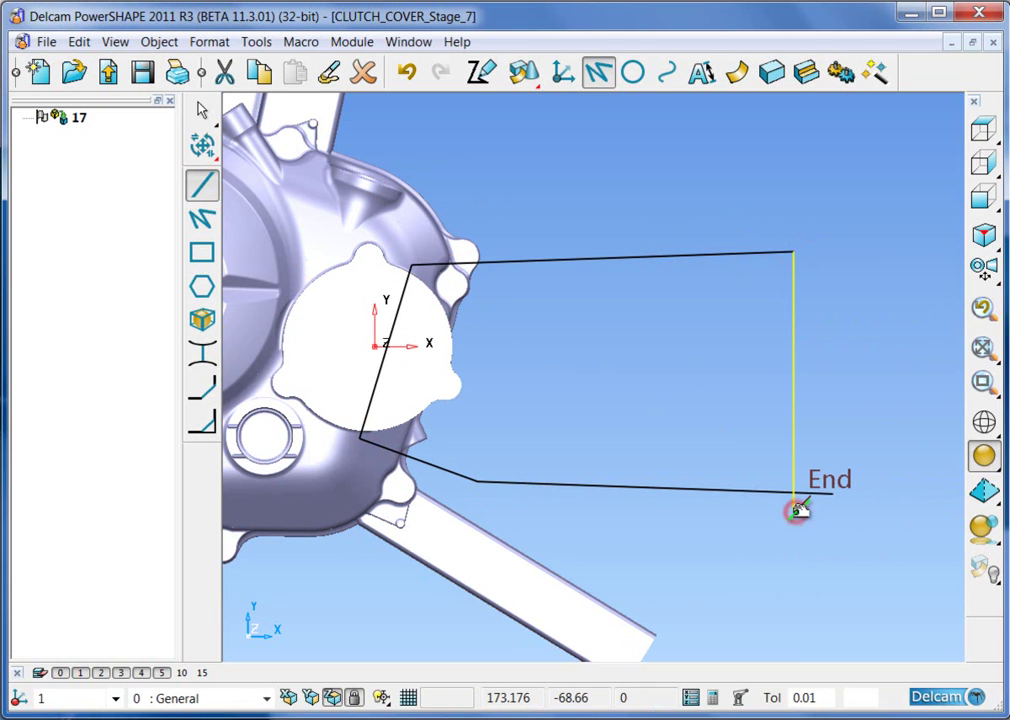
Step: Create a closed composite curve through the five connected lines around the undercut region, trimming past the crossing corner
left_click(670, 75)
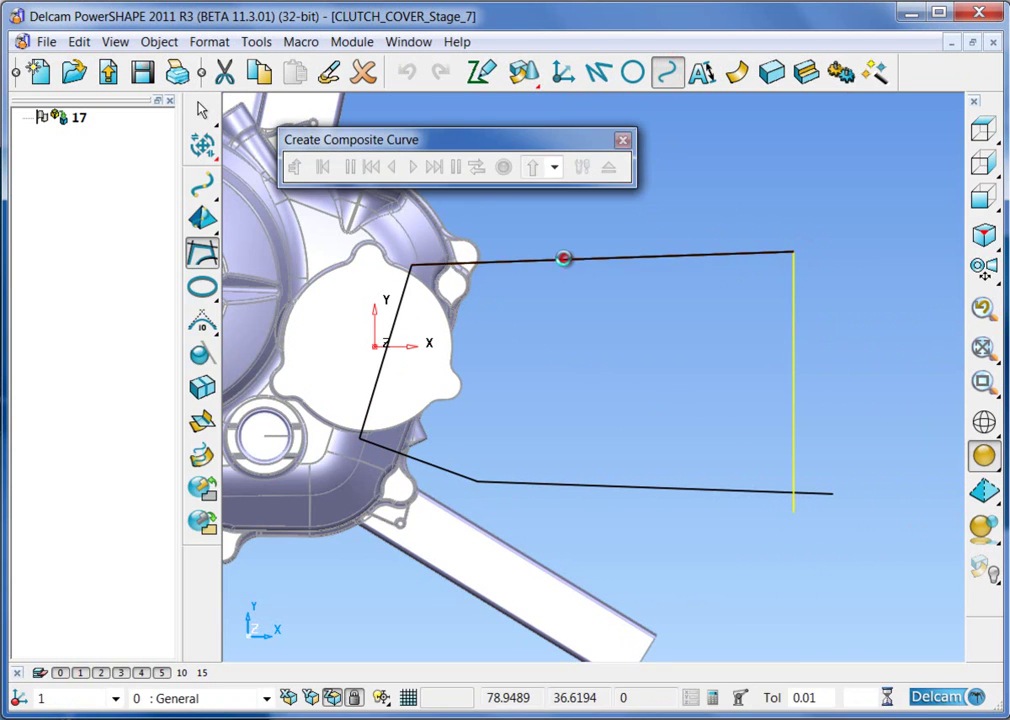
left_click(565, 259)
left_click(403, 310)
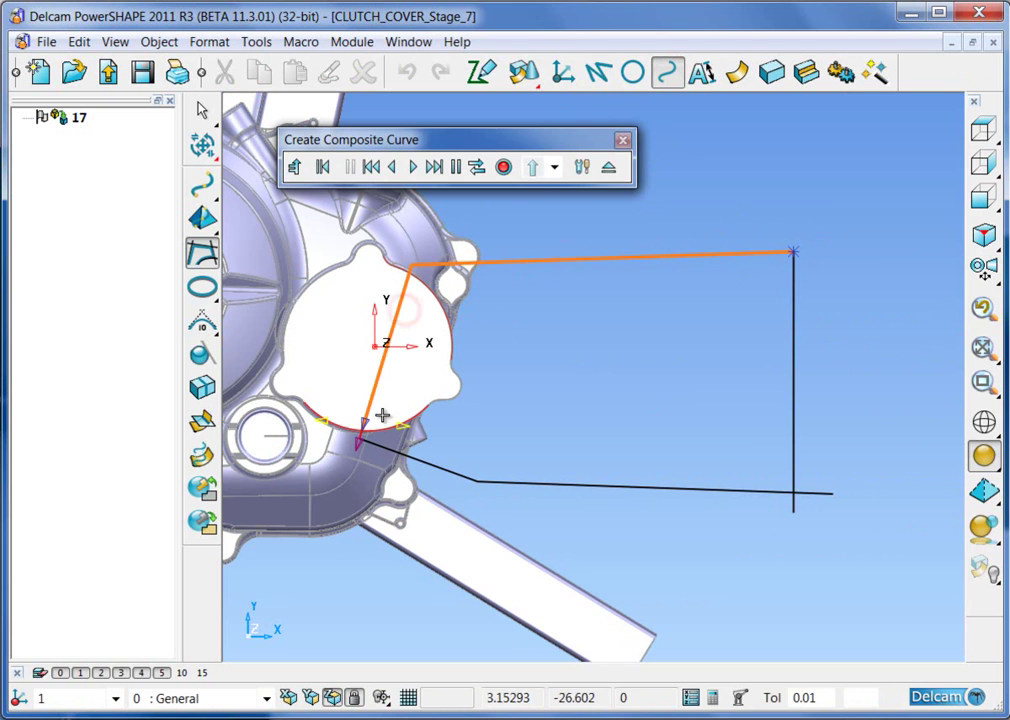
left_click(365, 448)
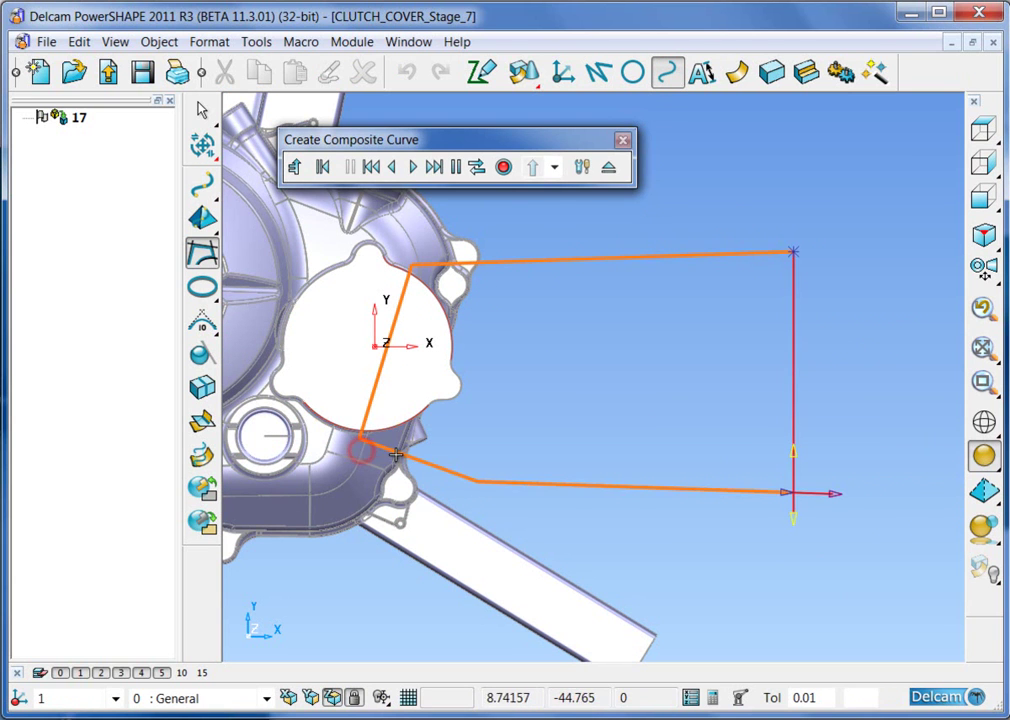
left_click(796, 465)
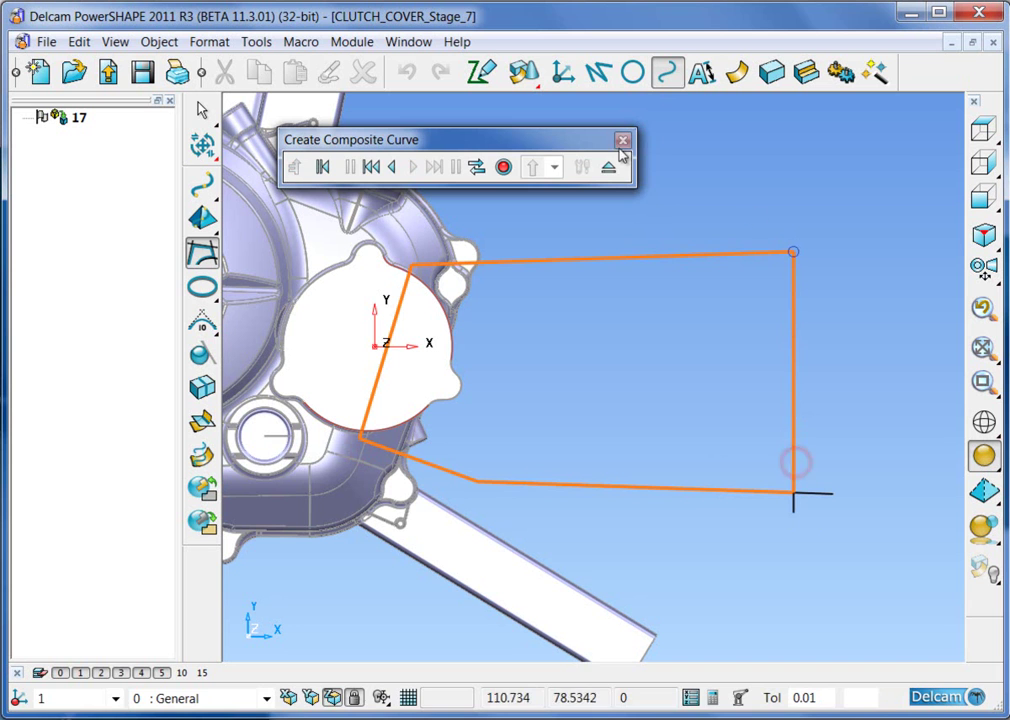
left_click(508, 167)
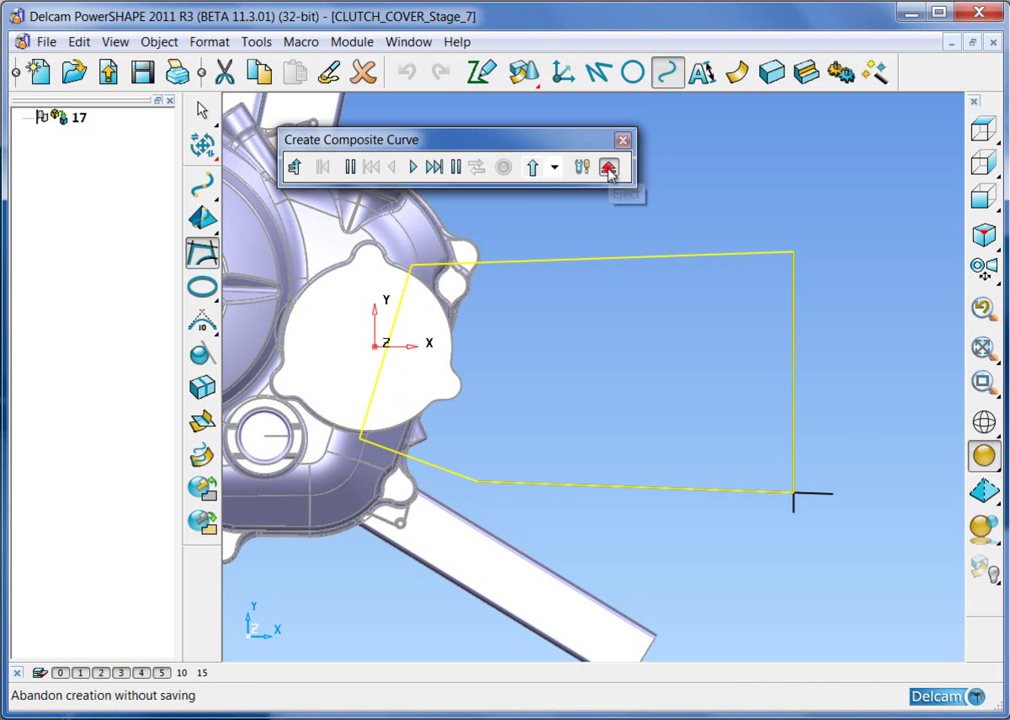
left_click(609, 170)
Step: Extrude the closed composite curve into a solid reaching downward from the capped face, with the principal plane unlocked
middle_click_drag(818, 388, 816, 422, "ctrl")
middle_click_drag(682, 517, 568, 336)
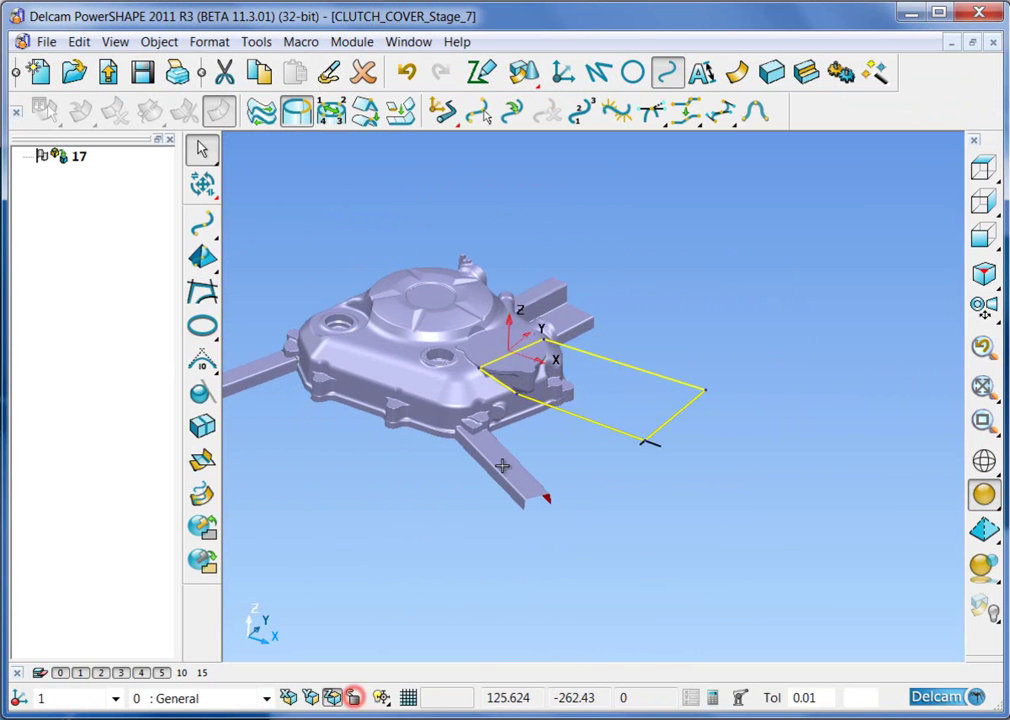
left_click(771, 72)
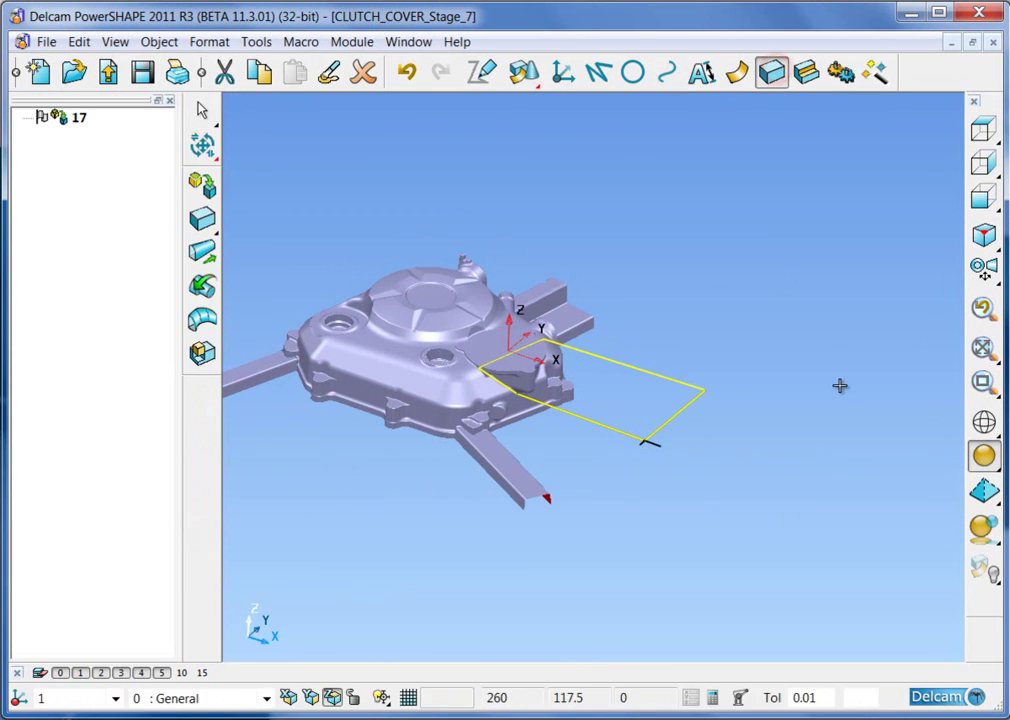
middle_click_drag(829, 393, 910, 387, "shift")
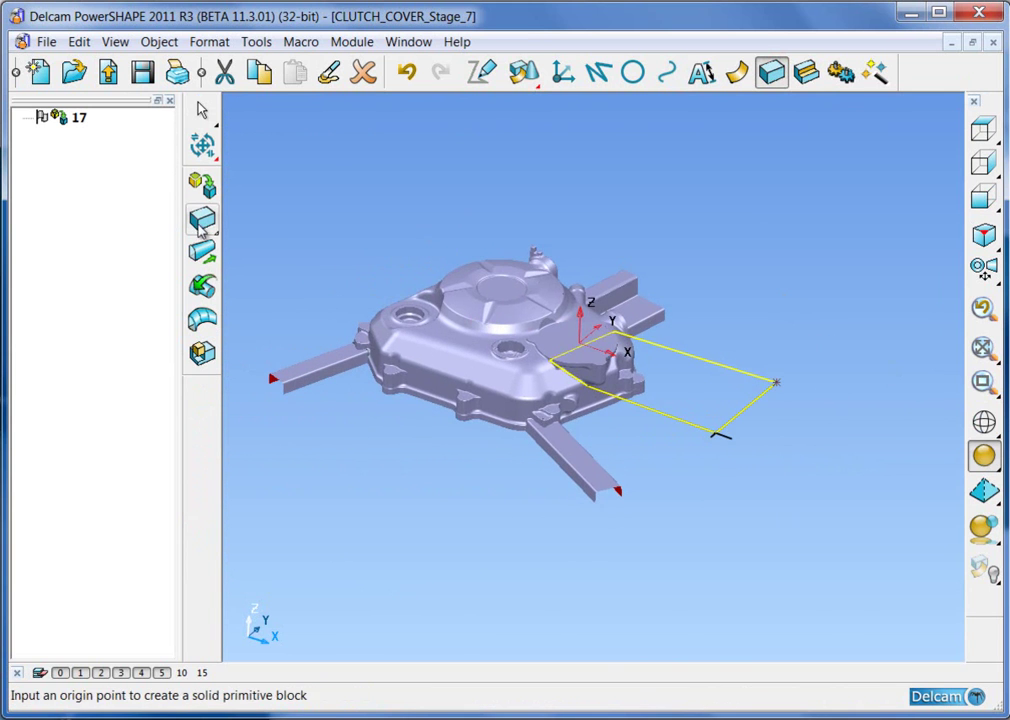
left_click(203, 253)
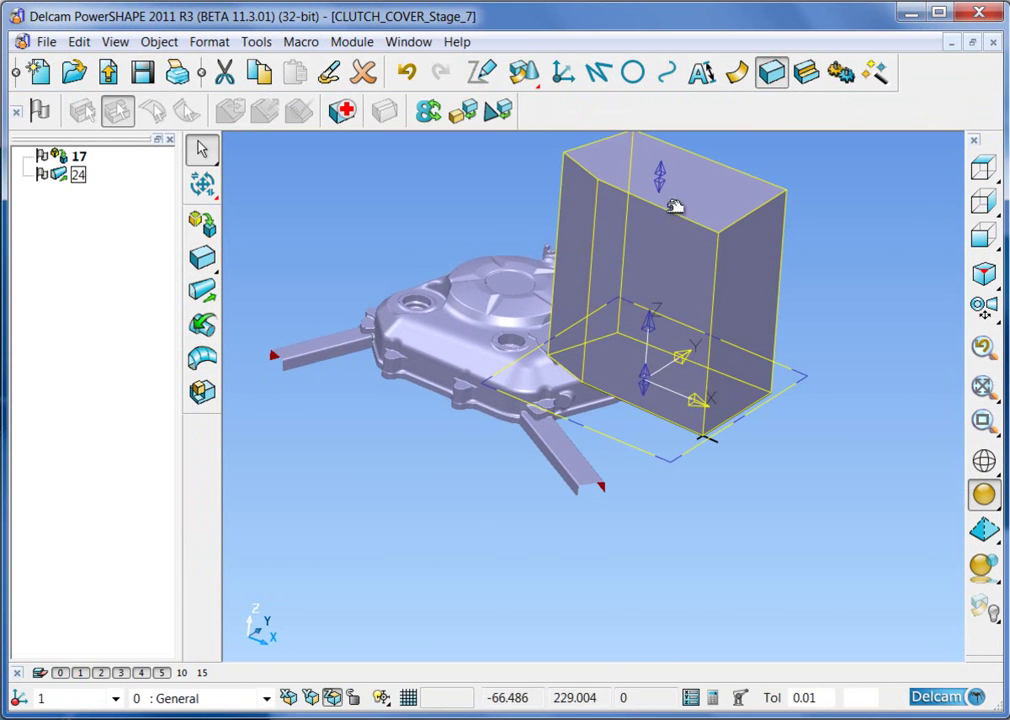
mouse_move(664, 175)
left_mouse_down()
mouse_move(624, 322)
mouse_move(627, 401)
mouse_move(588, 408)
mouse_move(596, 417)
left_mouse_up()
Step: Make the extruded block the active solid, displayed on its own, and bring up the solid feature commands
middle_click_drag(694, 266, 639, 372)
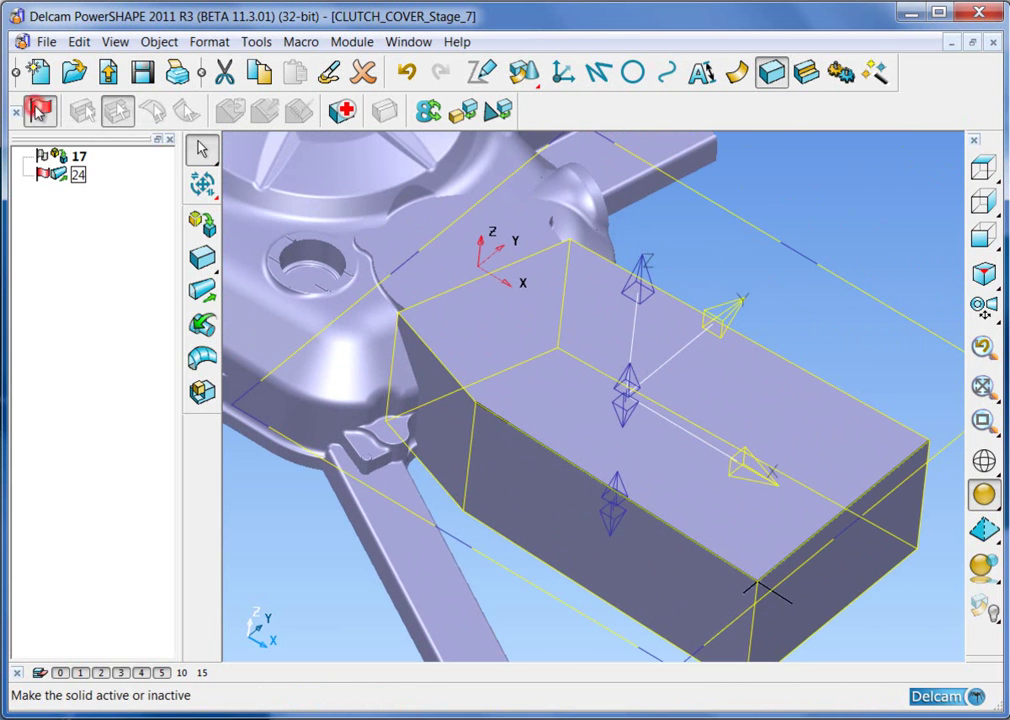
key("ctrl+k")
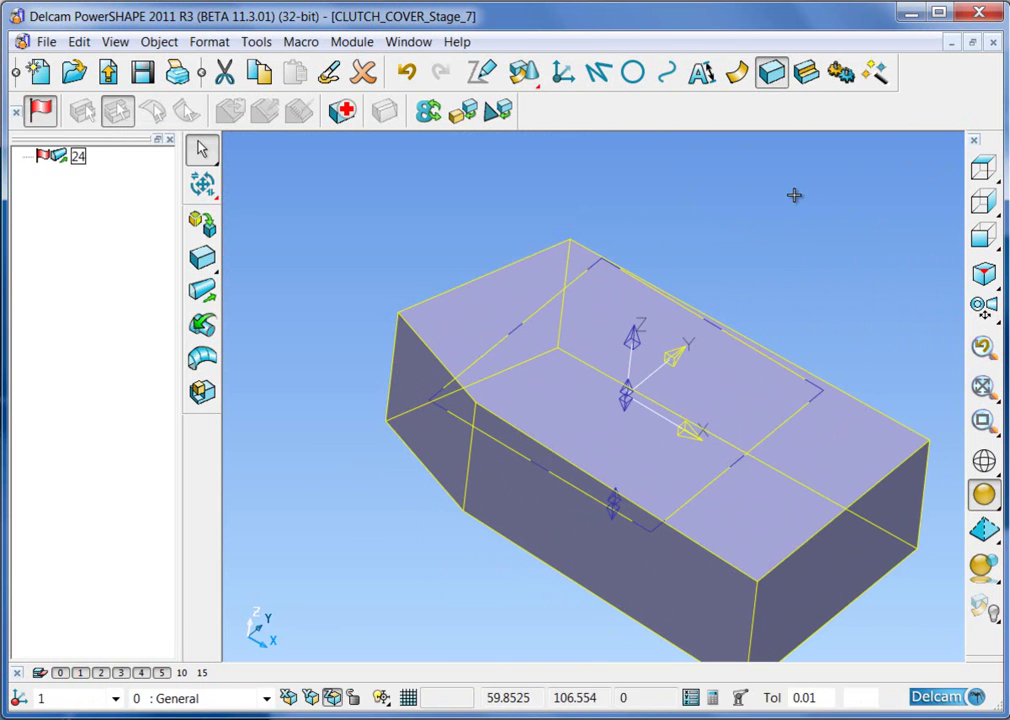
left_click(805, 72)
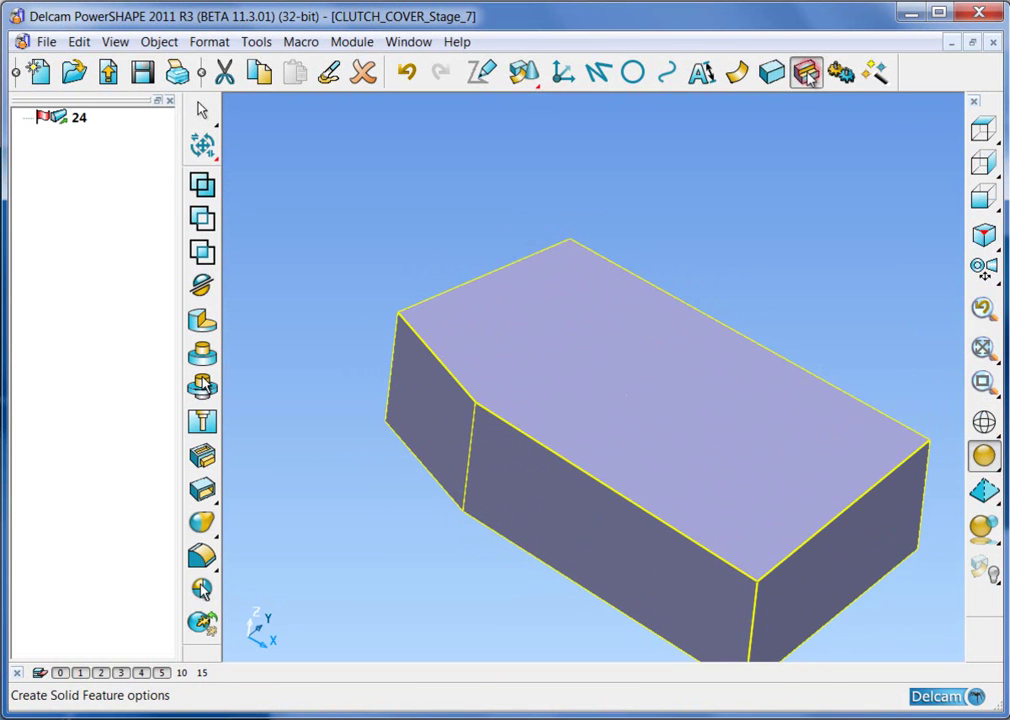
Step: Fillet the three vertical edges at the block's angled end with a radius of 2
left_click(203, 556)
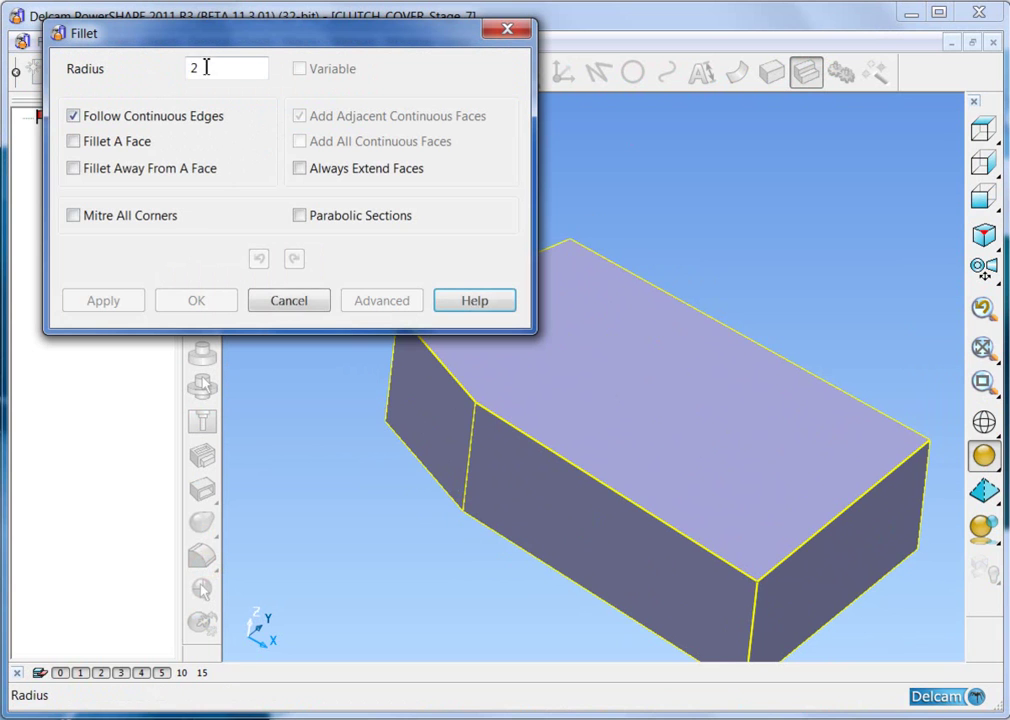
left_click(392, 368)
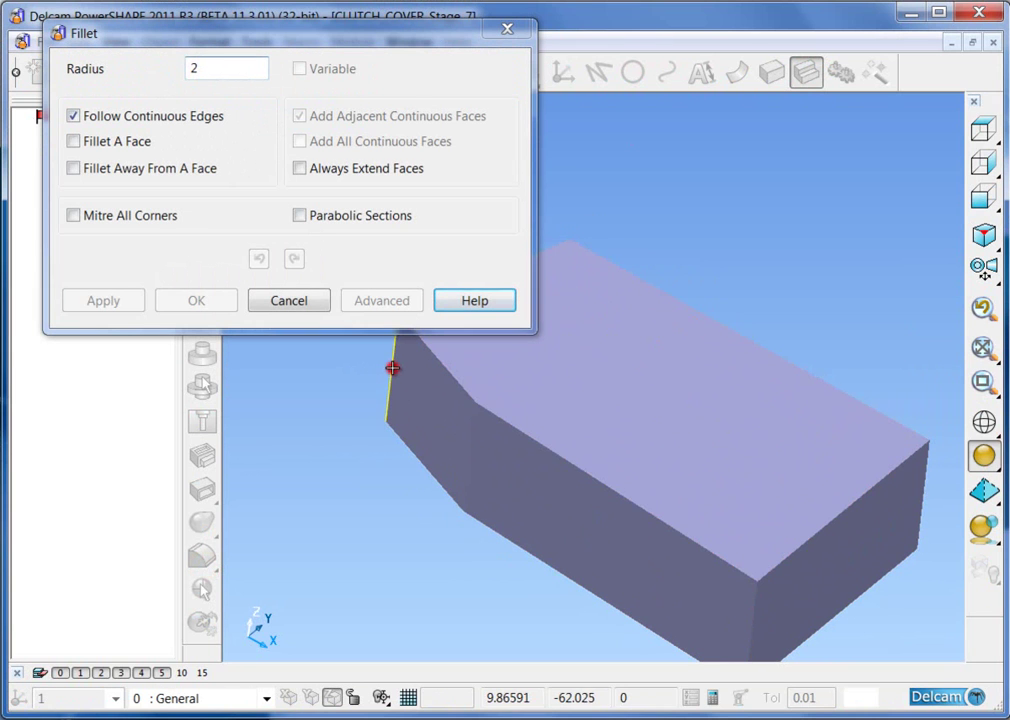
left_click(469, 448)
middle_click_drag(681, 214, 548, 442)
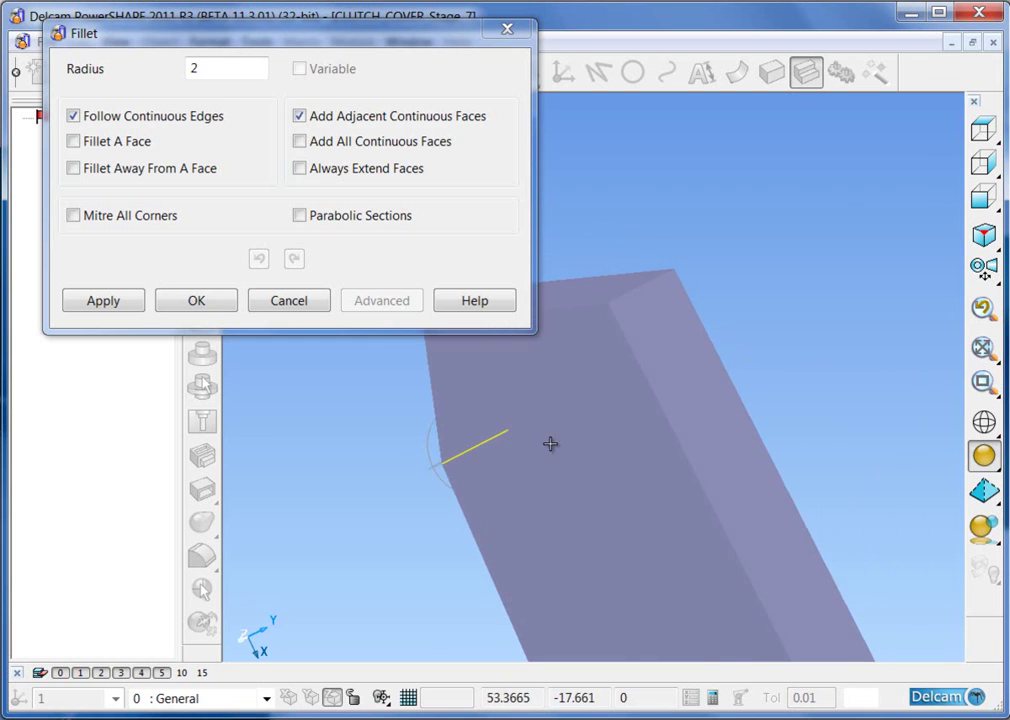
left_click(635, 290)
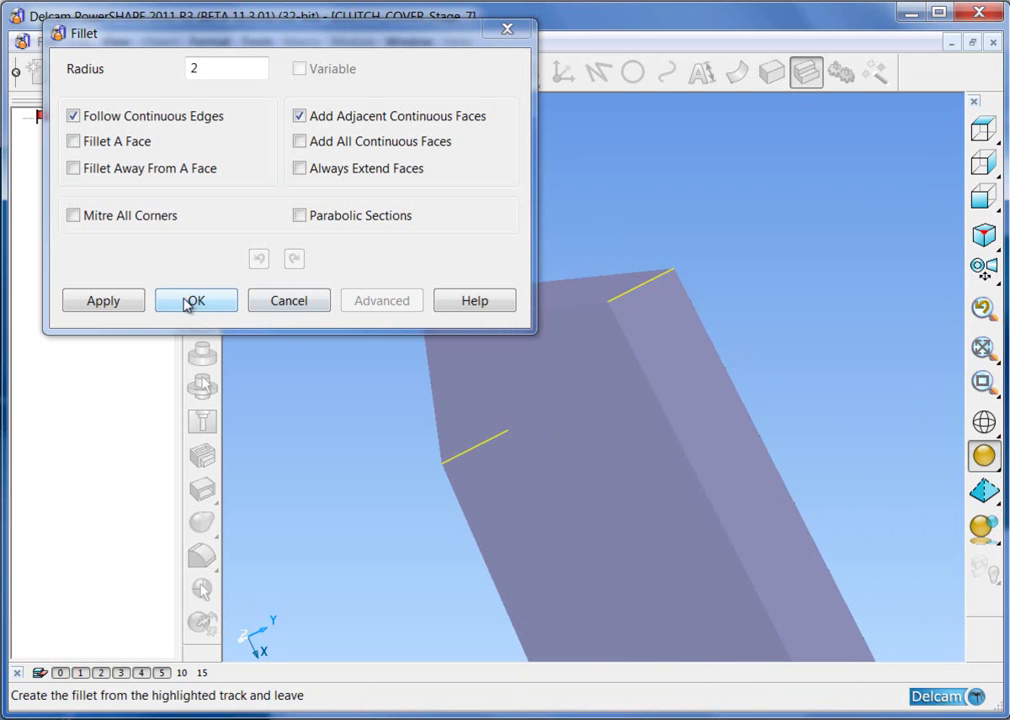
left_click(126, 301)
Step: Fillet the continuous upper edges of the block with a radius of 2 and finish the Fillet command
middle_click_drag(530, 465, 677, 364)
left_click(575, 436)
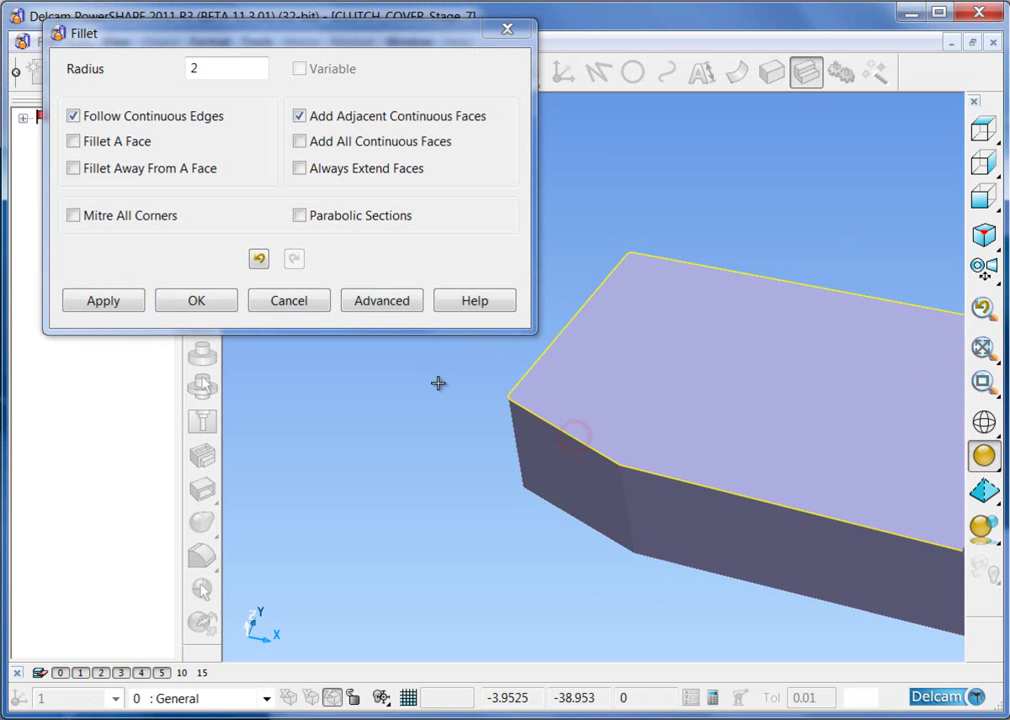
left_click(117, 300)
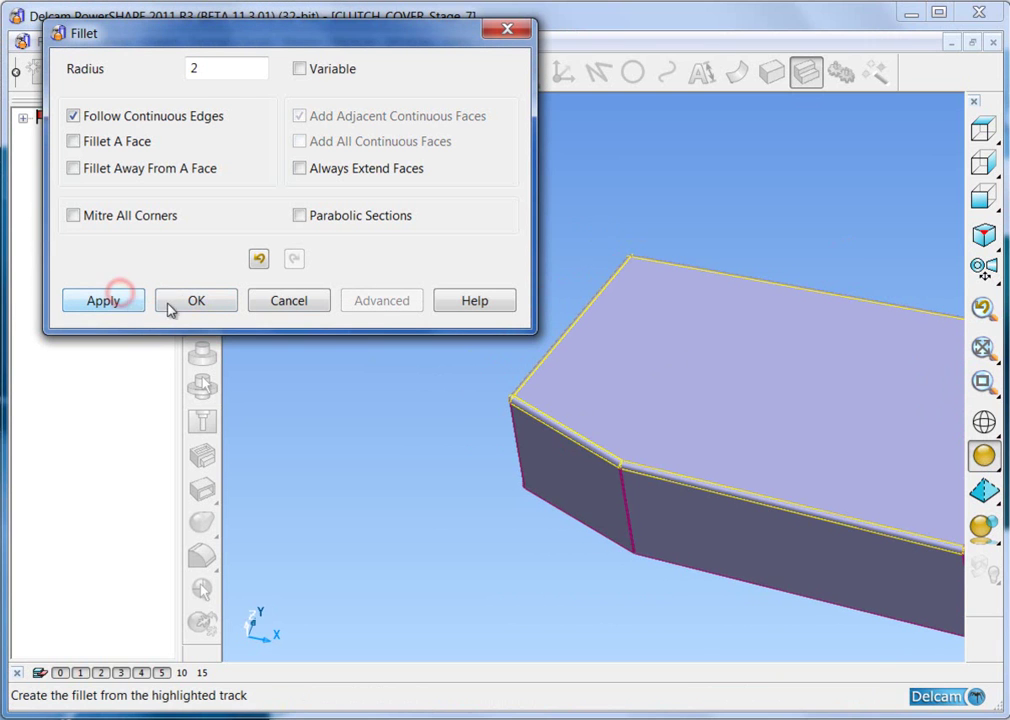
left_click(196, 300)
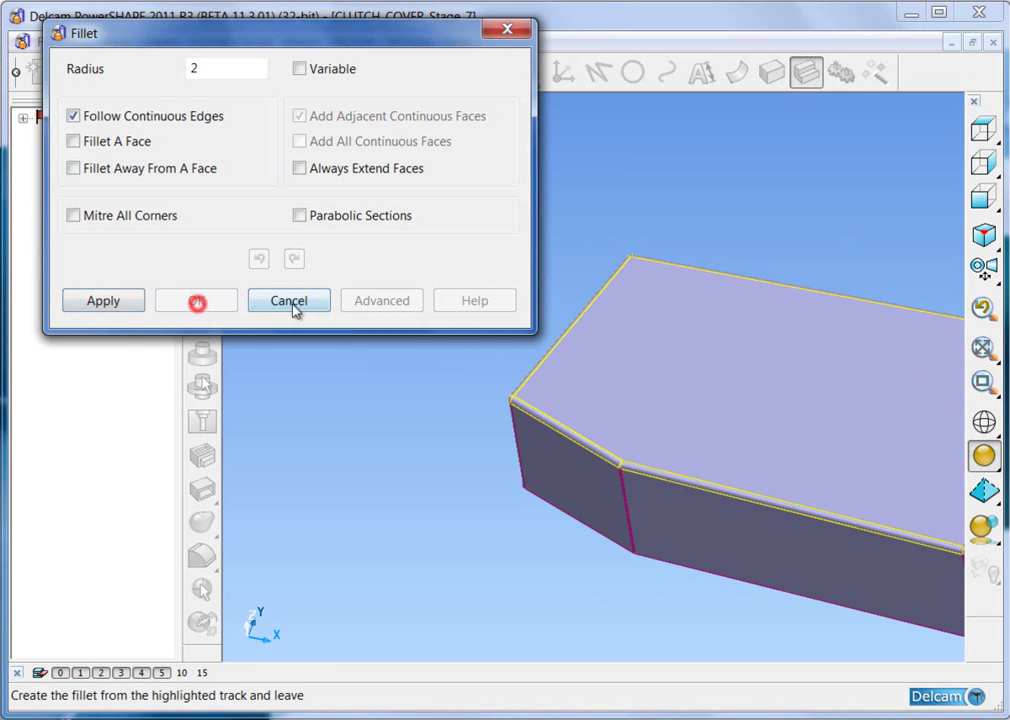
left_click(444, 498)
mouse_move(478, 494)
middle_mouse_down()
mouse_move(541, 354)
mouse_move(614, 244)
mouse_move(627, 273)
mouse_move(453, 440)
middle_mouse_up()
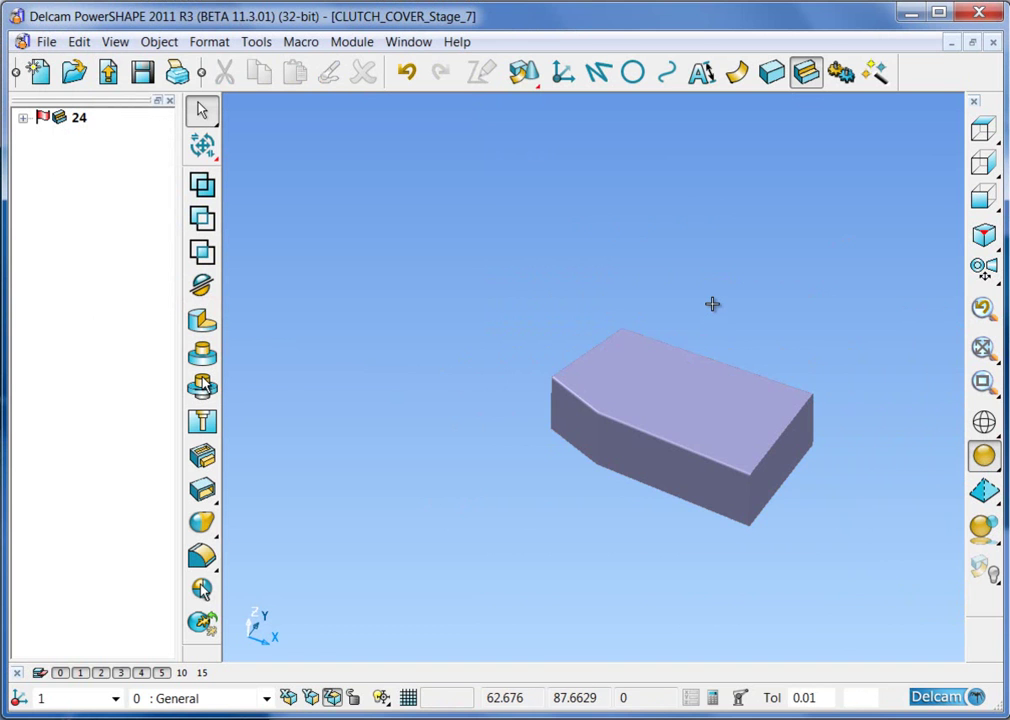
Step: Redisplay the hidden geometry and add the clutch cover solid to the filleted block with a Boolean addition
key("ctrl+l")
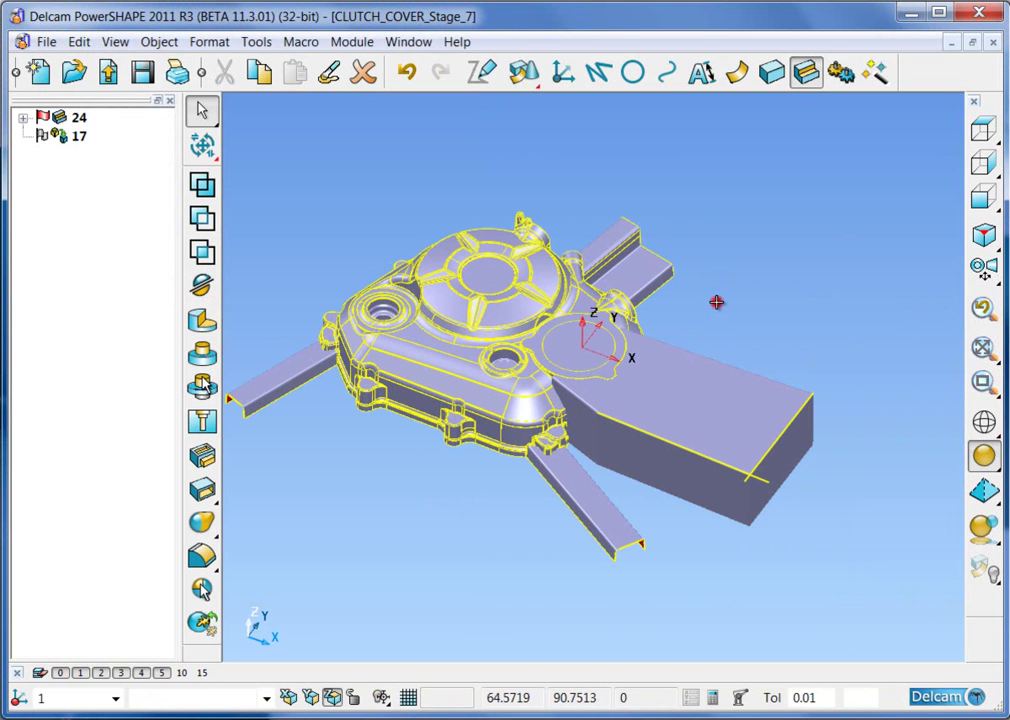
left_click(716, 302)
left_click(663, 374)
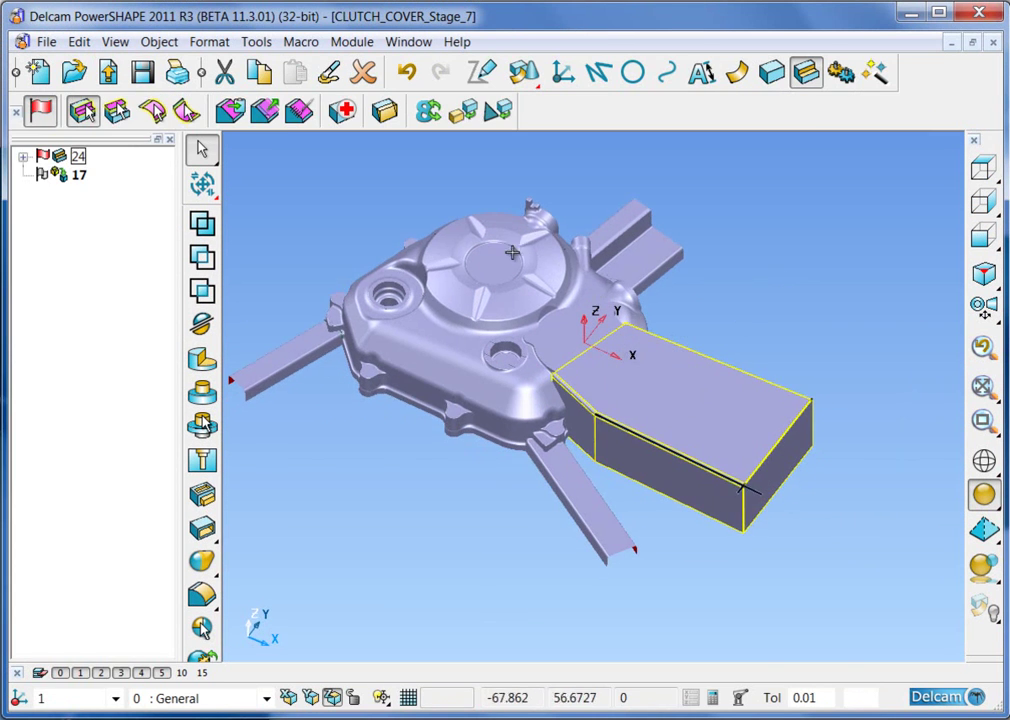
left_click(460, 237)
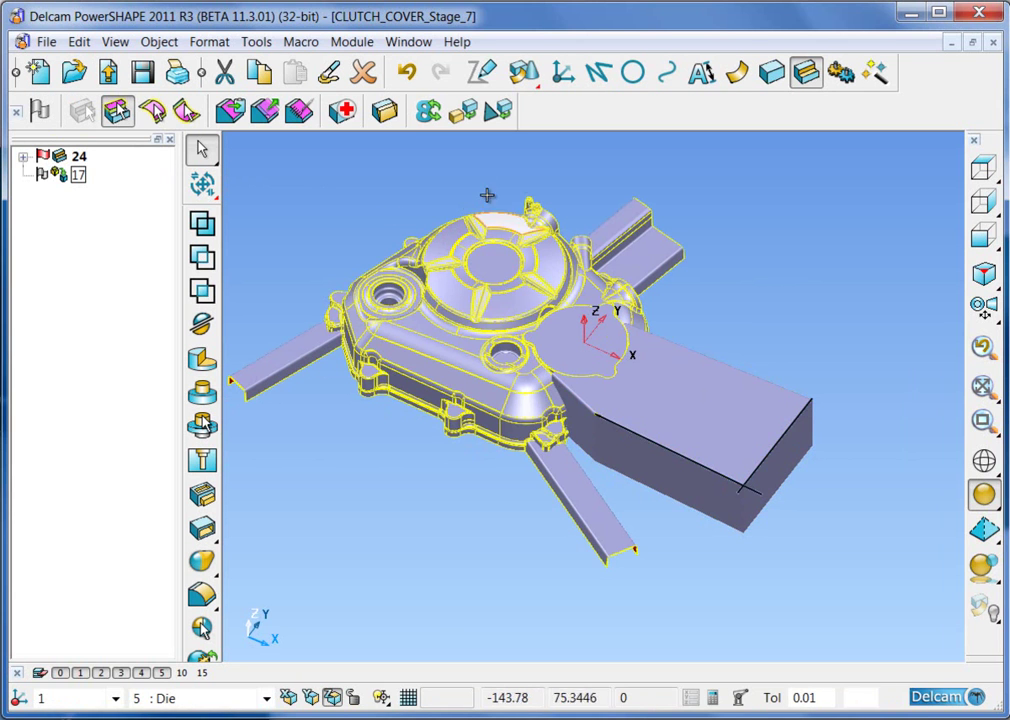
left_click(201, 222)
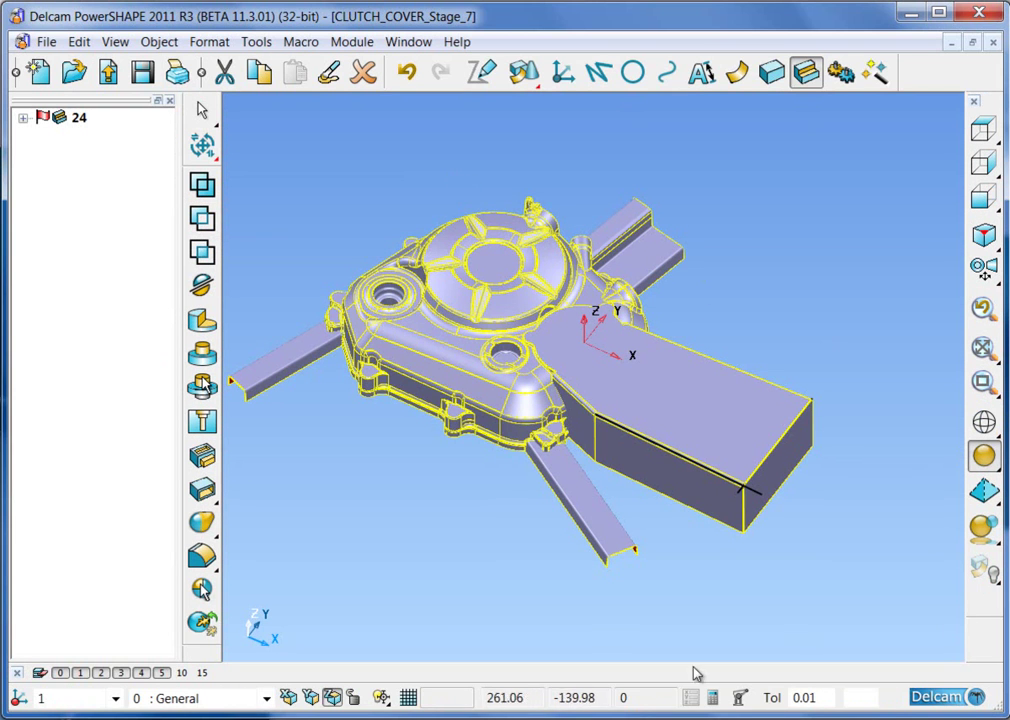
Step: Copy and paste the combined solid in place, then hide the copy
middle_click_drag(500, 593, 456, 521)
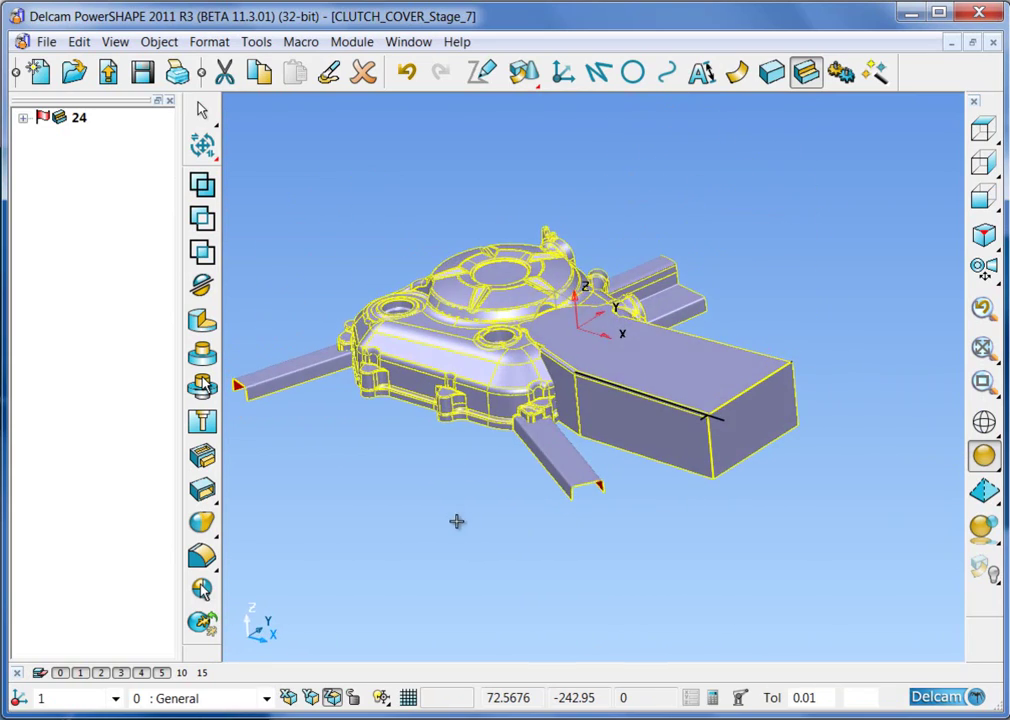
left_click(268, 78)
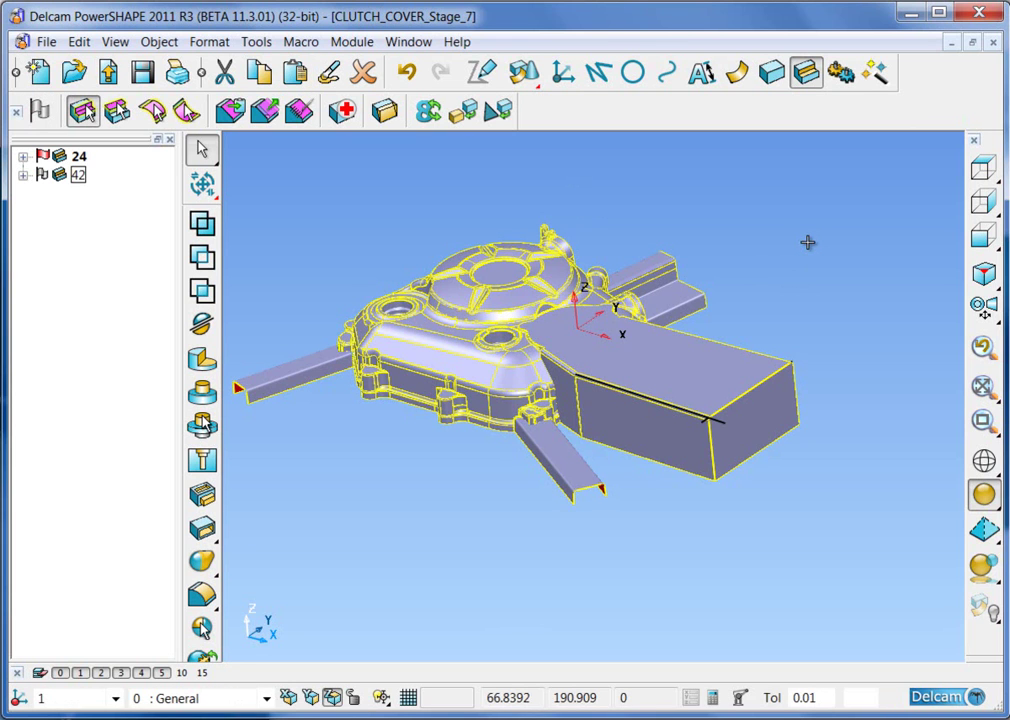
left_click(807, 241)
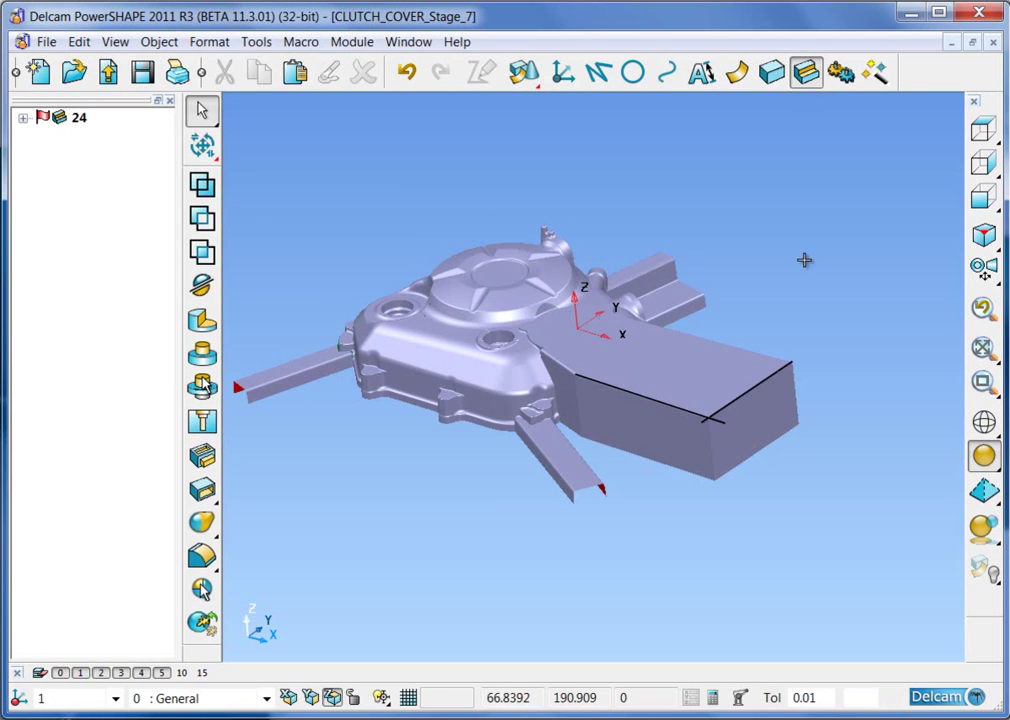
Step: Extract the underside face of the block from the combined solid as a separate surface, accepting the removal of associative features
middle_click_drag(561, 590, 647, 197)
left_click(679, 327)
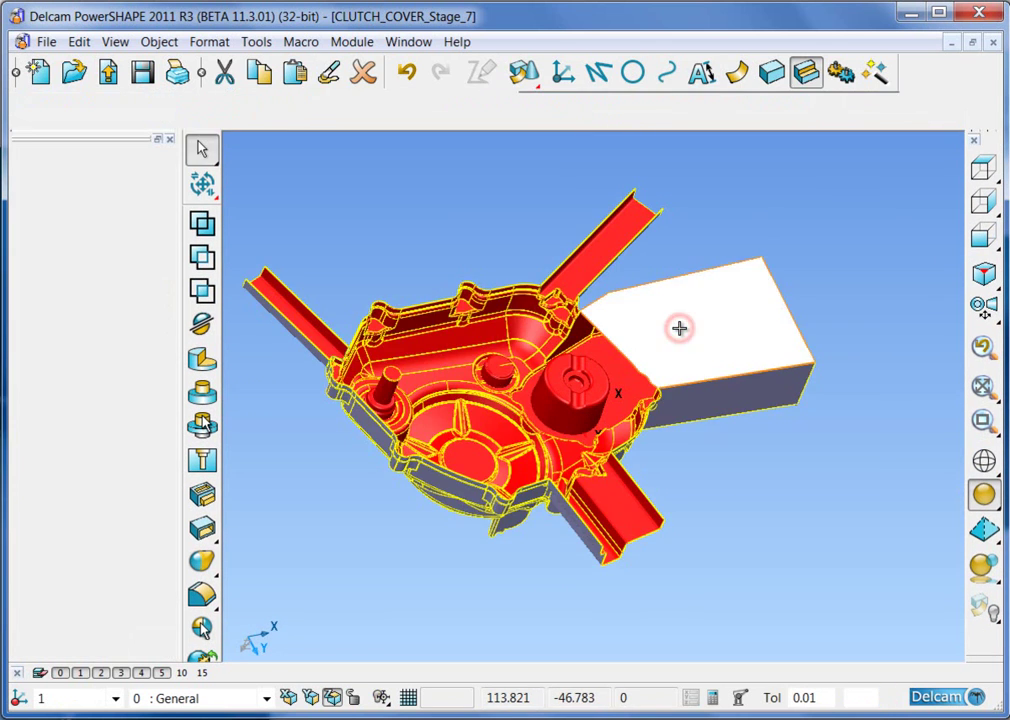
left_click(679, 328)
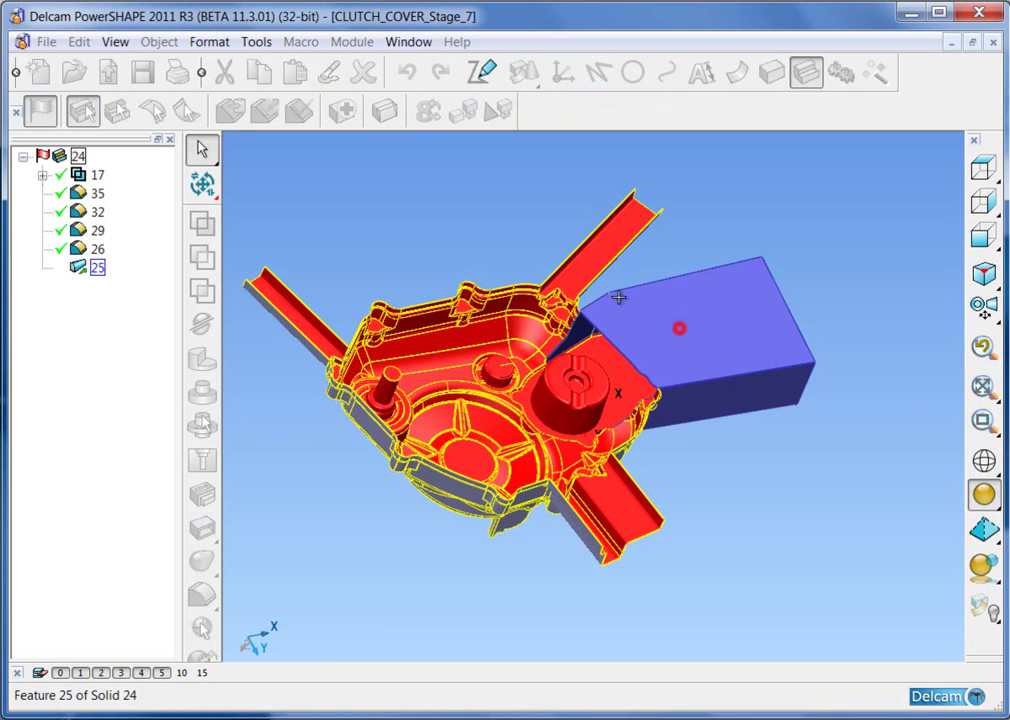
left_click(125, 111)
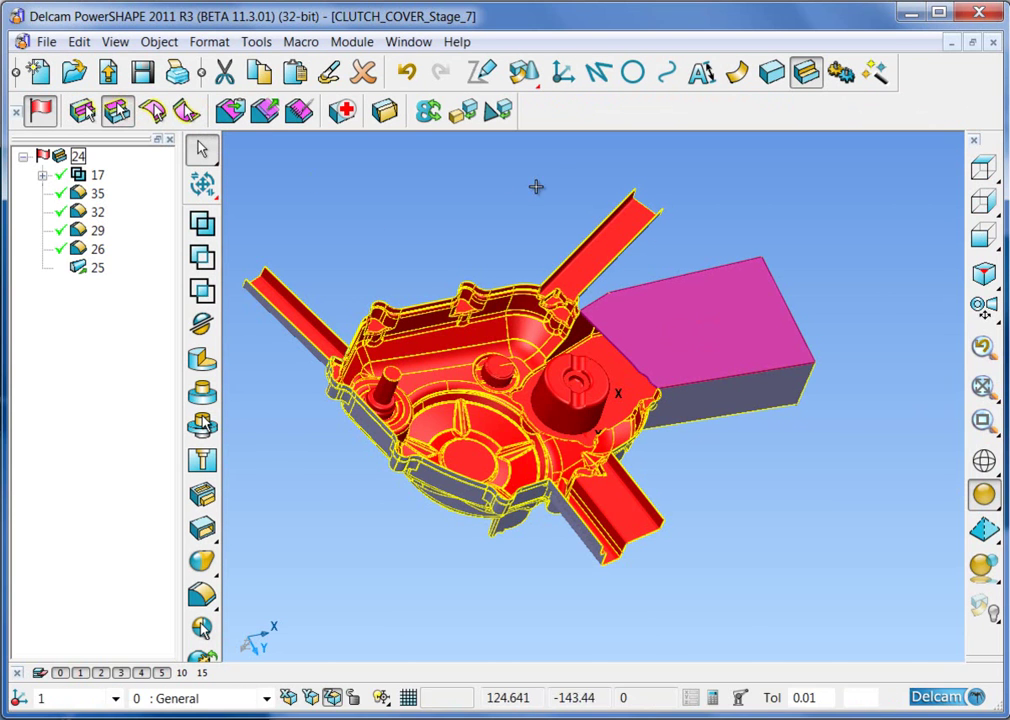
left_click(265, 111)
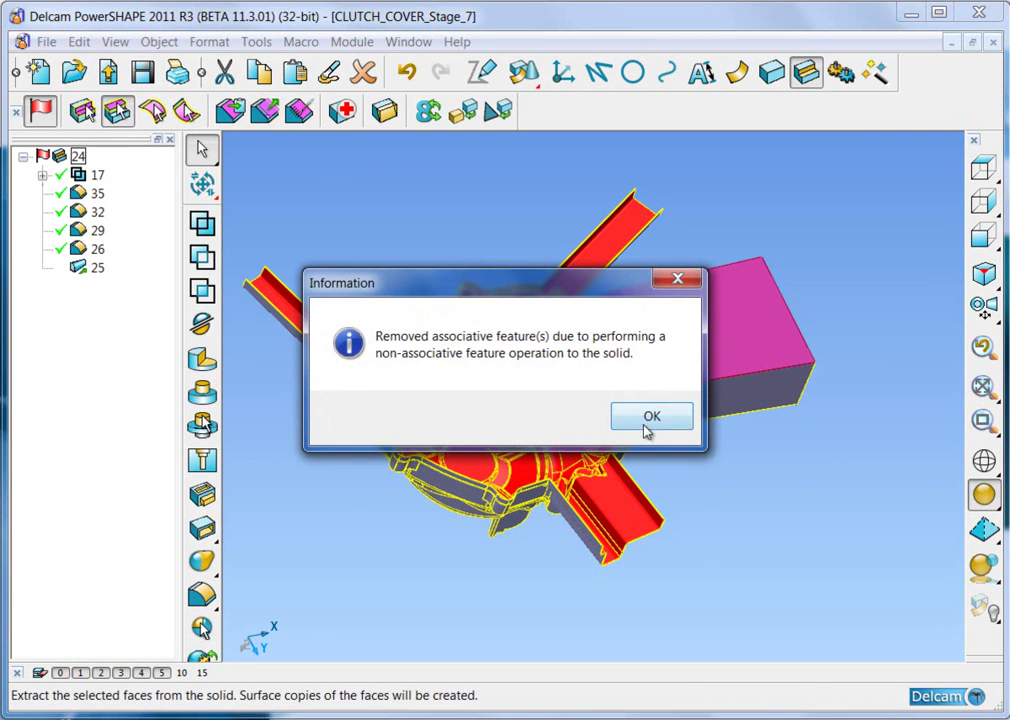
left_click(648, 418)
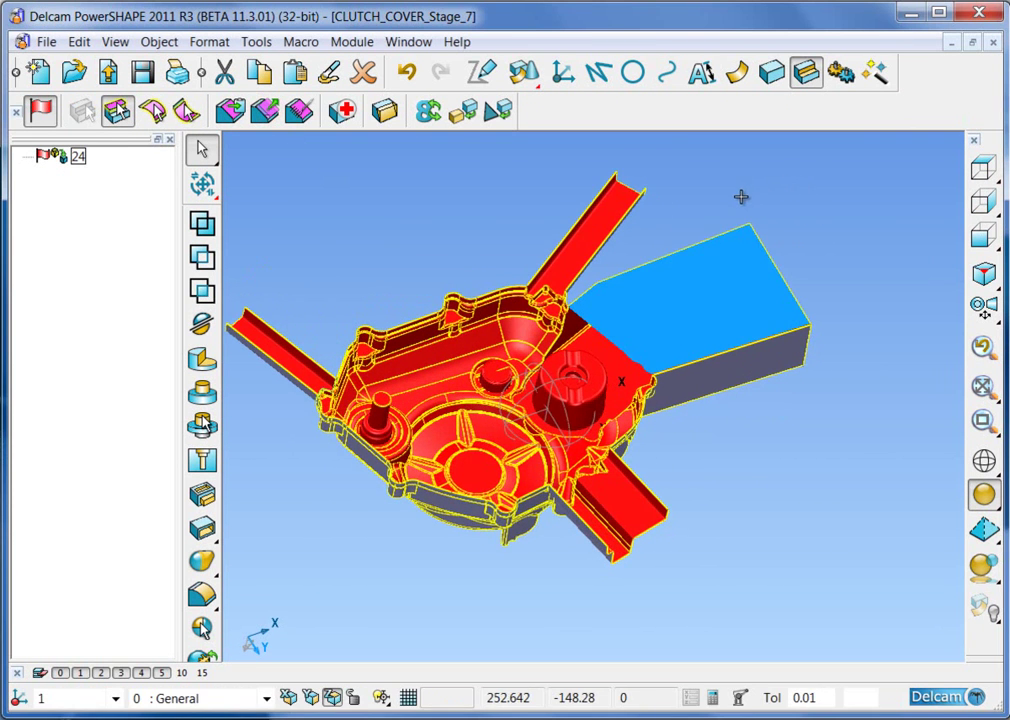
Step: Delete the extracted underside surface of the block
left_click(859, 266)
left_click(712, 296)
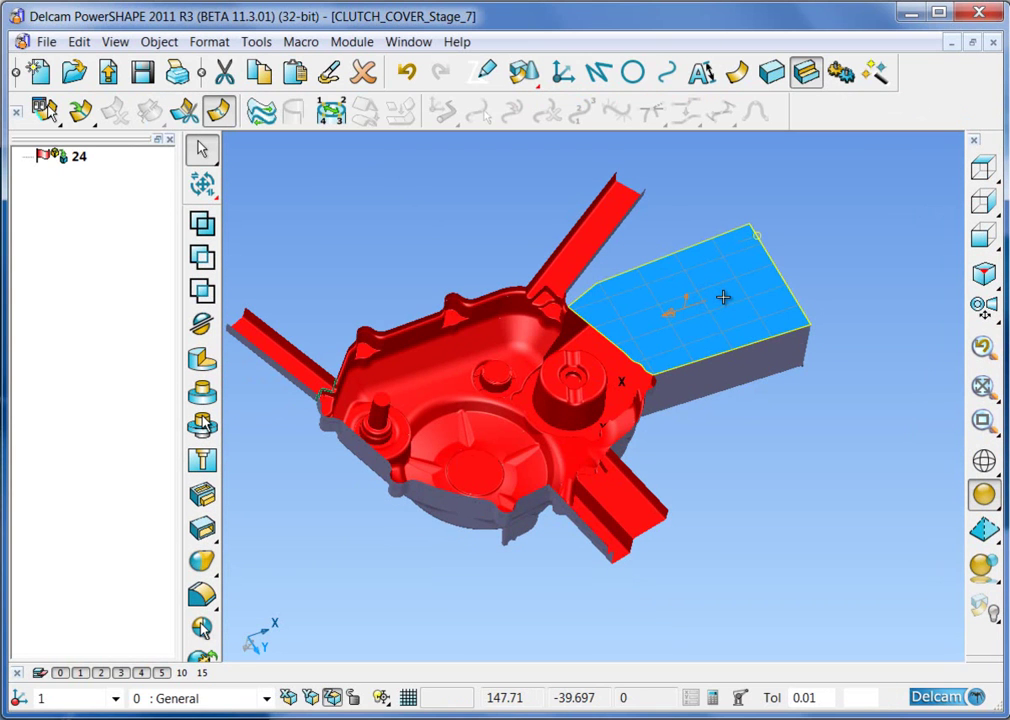
key("Delete")
Step: Swap the display so that only the hidden copy of the combined solid is shown
middle_click_drag(724, 199, 494, 617)
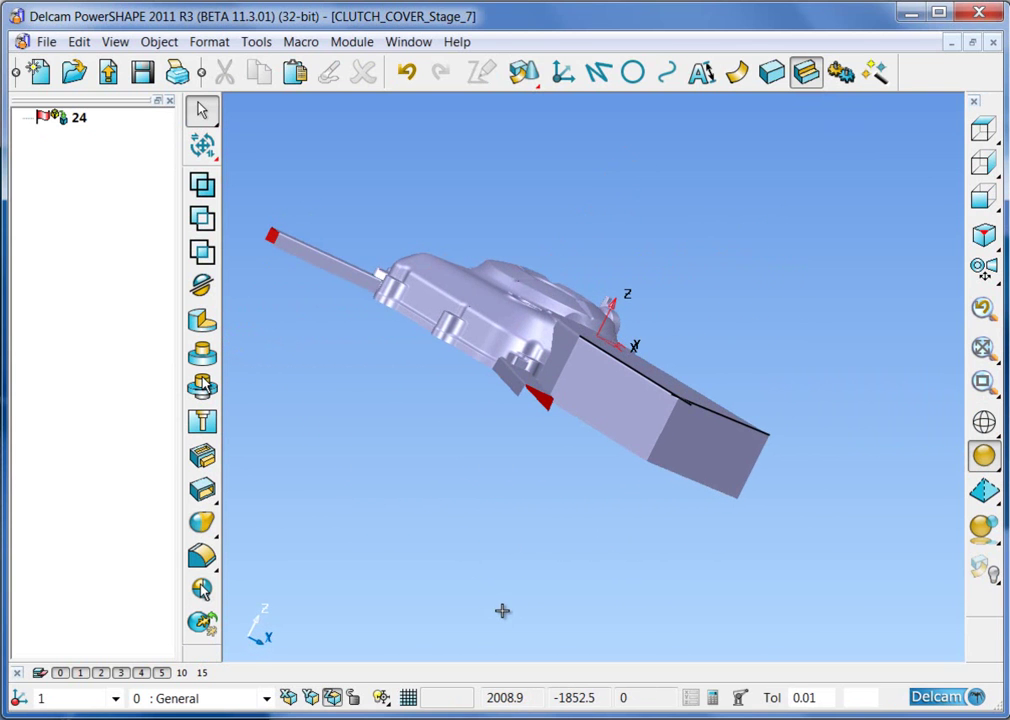
key("ctrl+a")
middle_click_drag(352, 133, 515, 331)
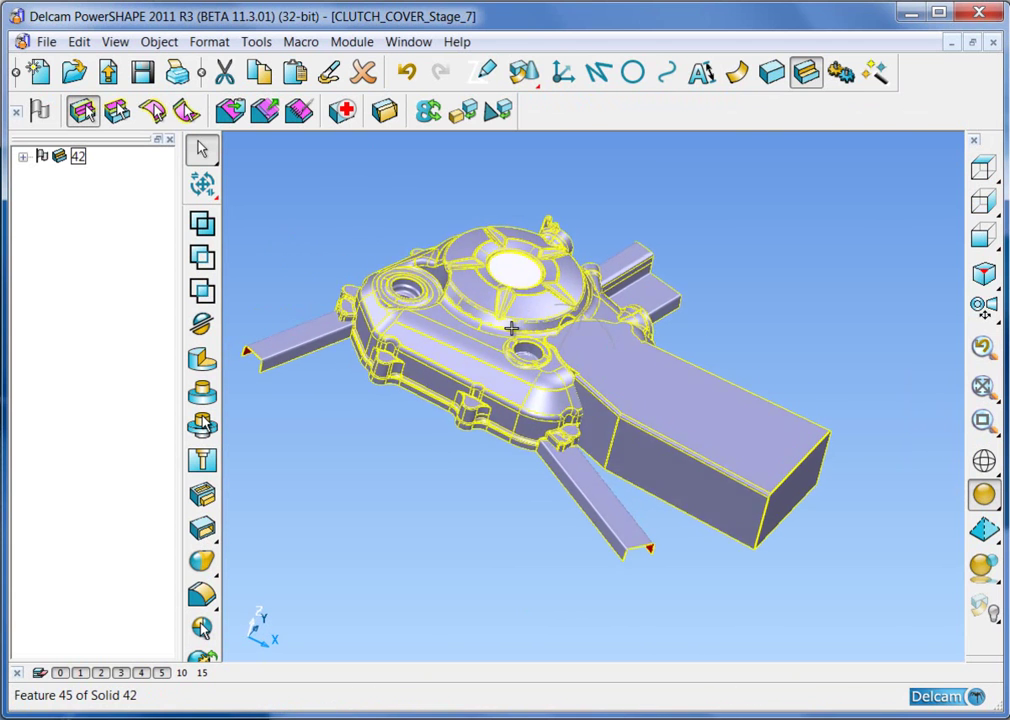
Step: Change the Boolean feature in the copied solid's history from addition to subtraction
left_click(23, 158)
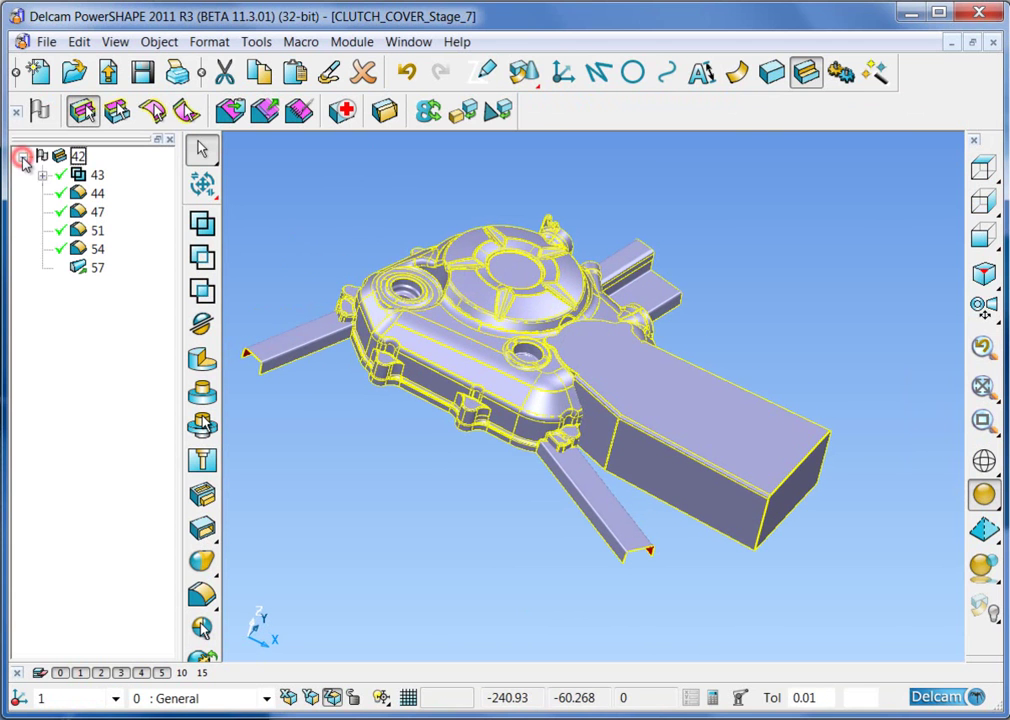
double_click(80, 177)
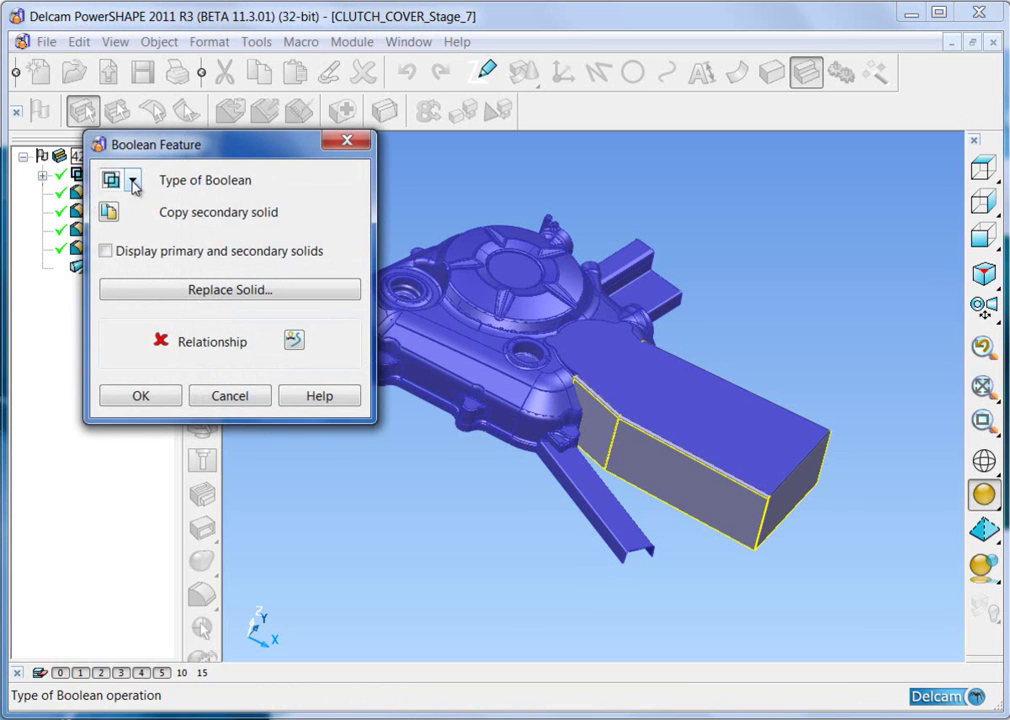
left_click(133, 182)
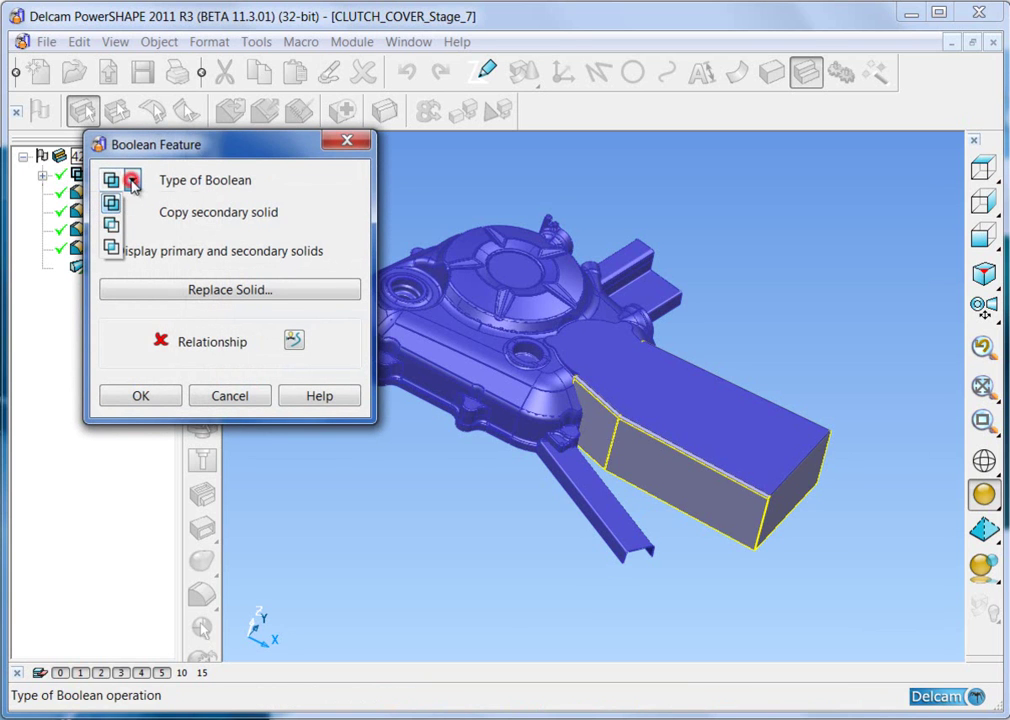
left_click(110, 226)
left_click(140, 396)
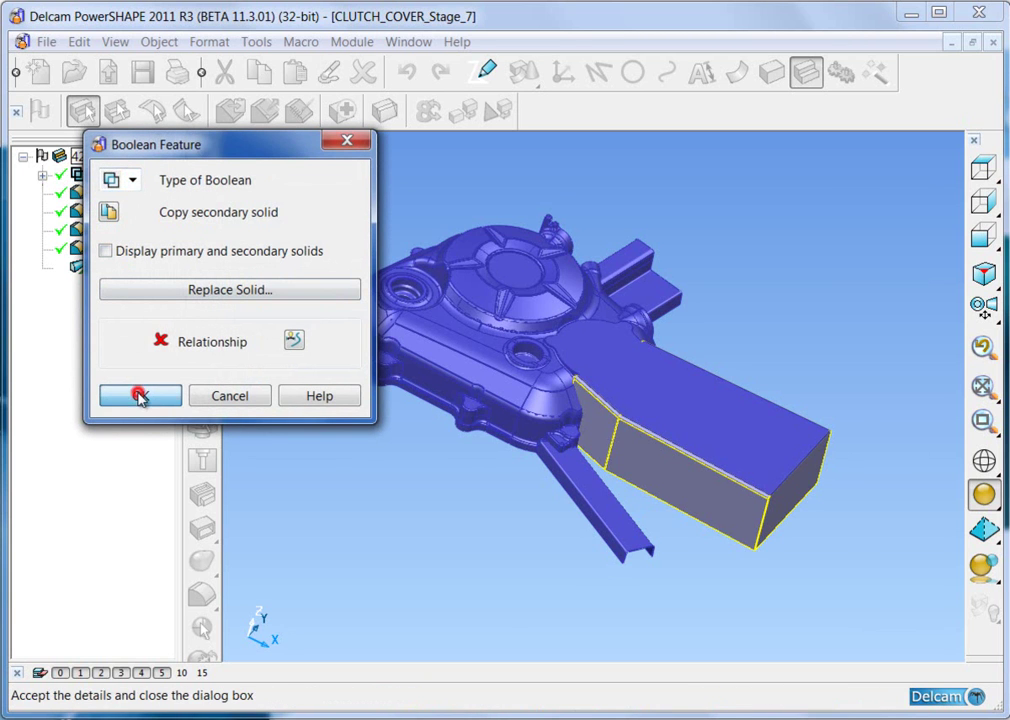
Step: Inspect the side core from several angles and redisplay all hidden items
left_click(615, 218)
middle_click_drag(596, 254, 980, 350)
middle_click_drag(491, 322, 720, 488, "ctrl+shift")
middle_click_drag(558, 379, 374, 464)
middle_click_drag(573, 307, 577, 357, "ctrl")
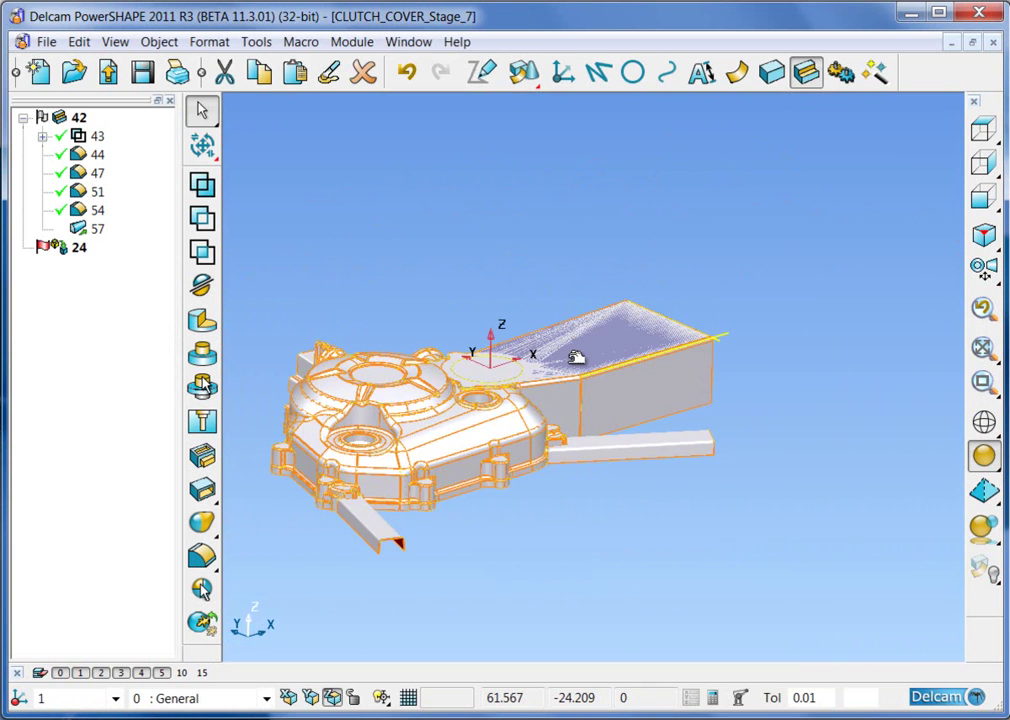
left_click(585, 222)
middle_click_drag(597, 256, 816, 241)
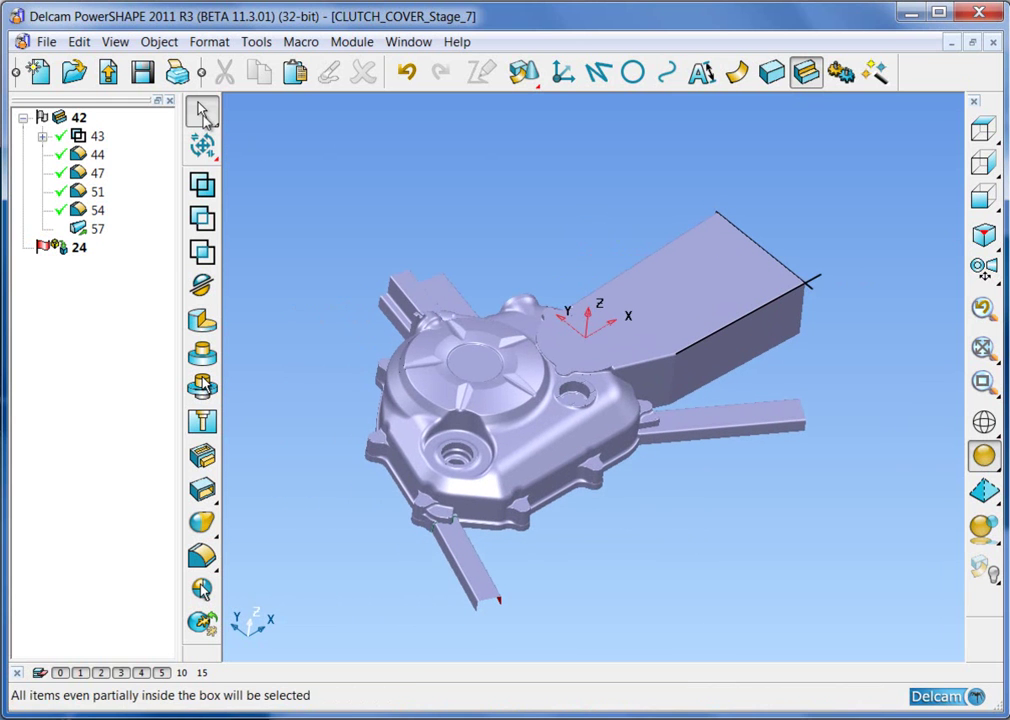
Step: Delete all leftover construction wireframe and the workplane at the capped pocket
mouse_move(218, 118)
left_click(377, 112)
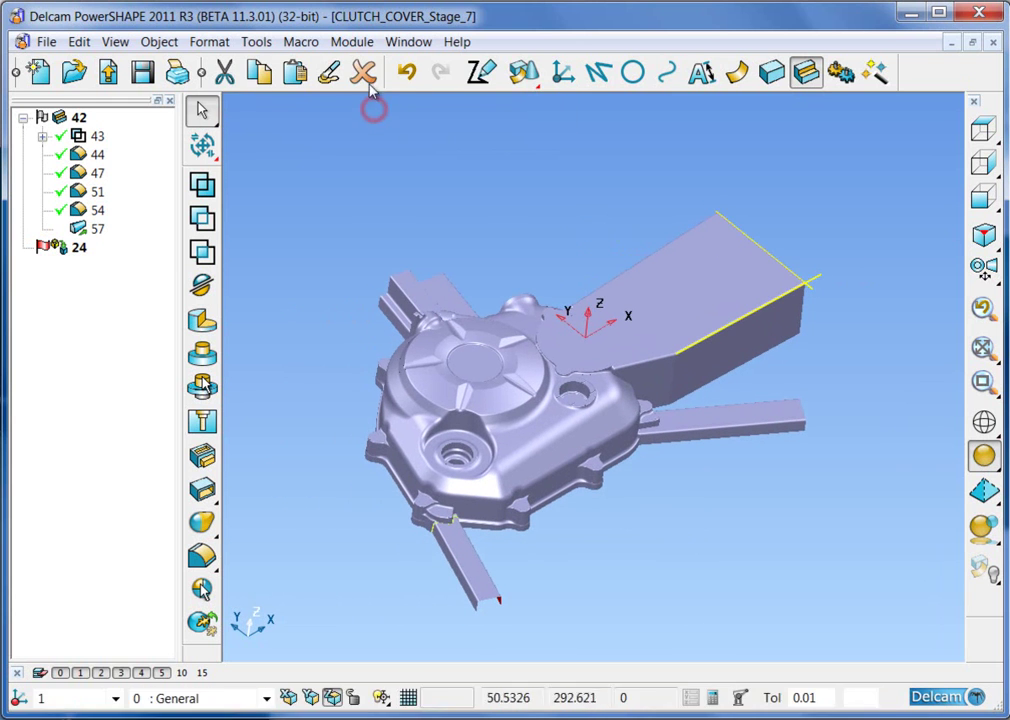
left_click(363, 72)
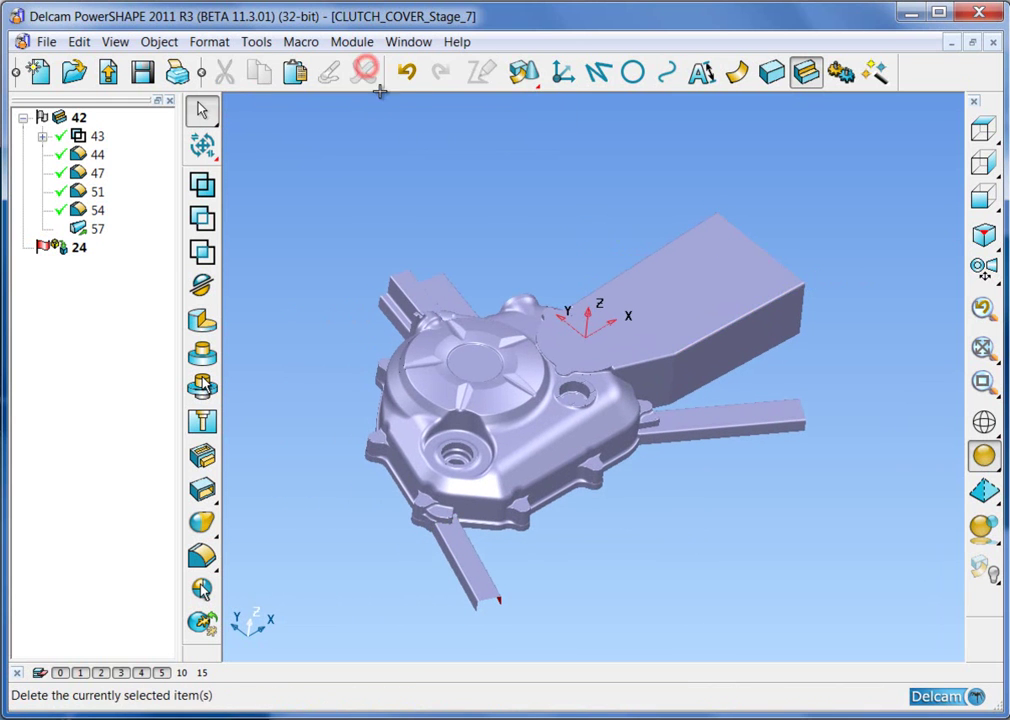
left_click(587, 332)
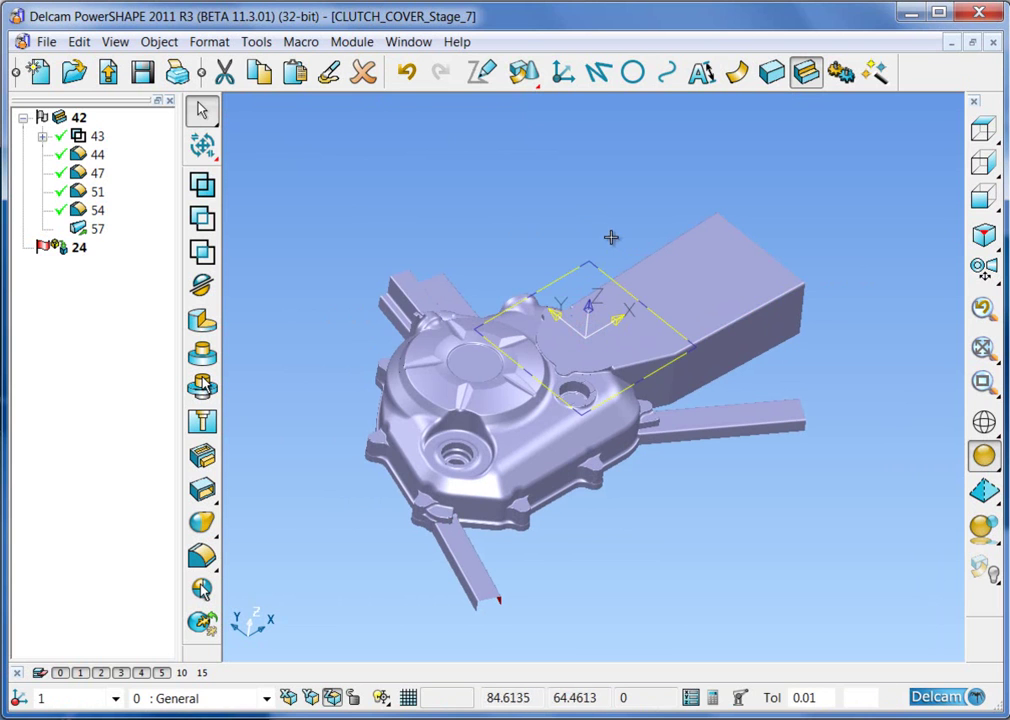
key("Delete")
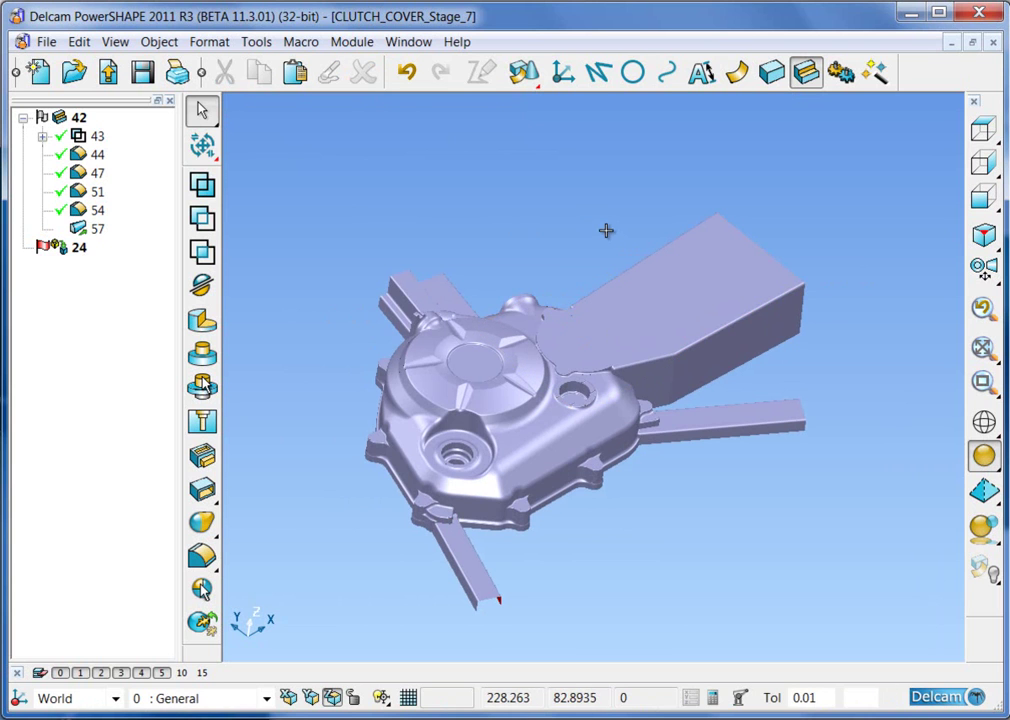
Step: Check the level of the combined die solid and turn off level 5 (Die)
left_click(539, 353)
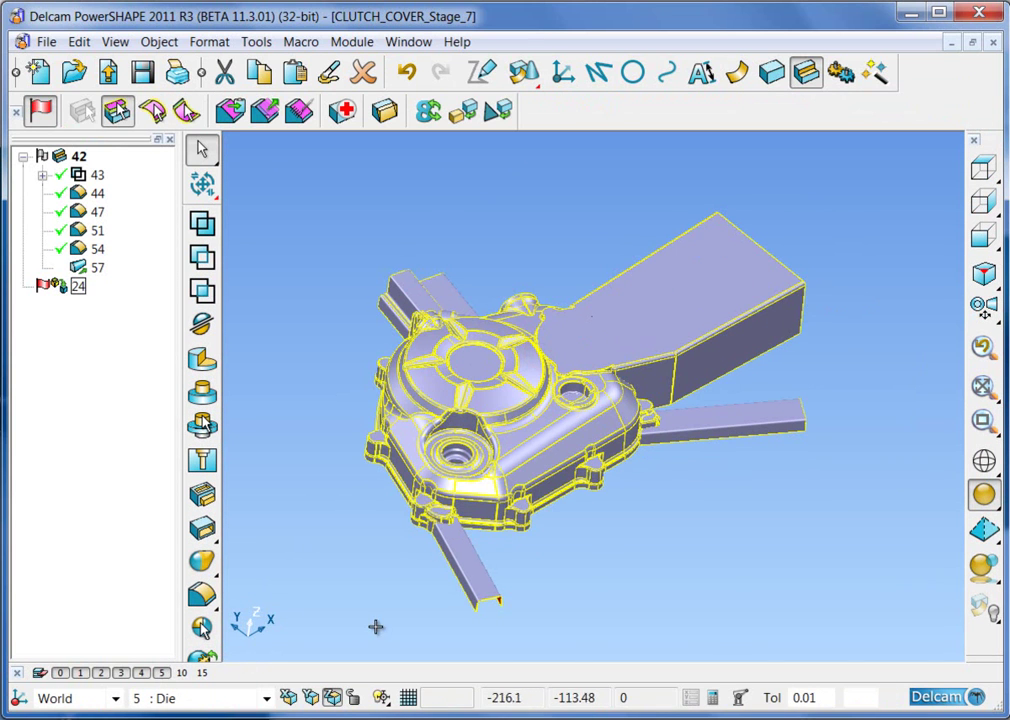
left_click(160, 673)
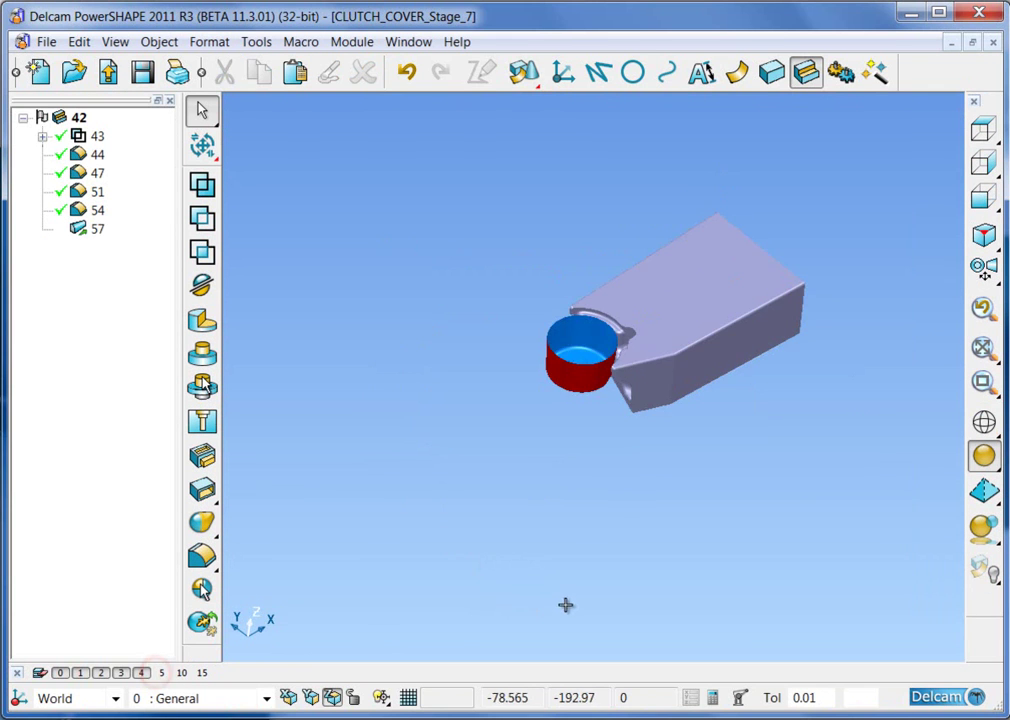
Step: Select the side core solid and hide it, leaving only the cup-shaped surfaces on display
middle_click_drag(491, 568, 507, 580)
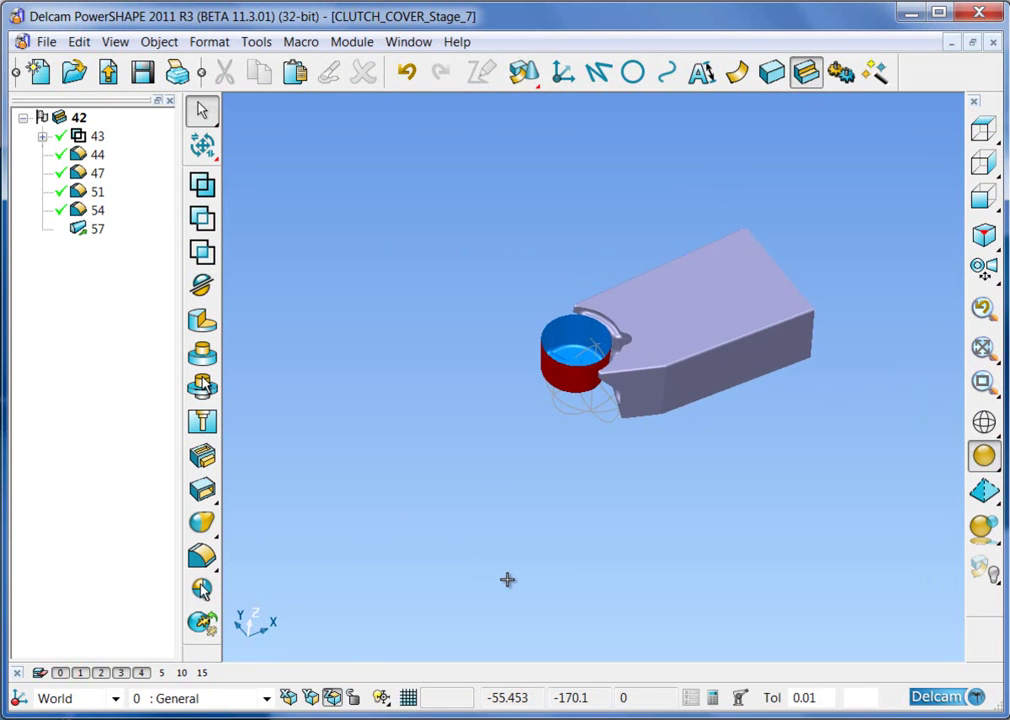
left_click(720, 294)
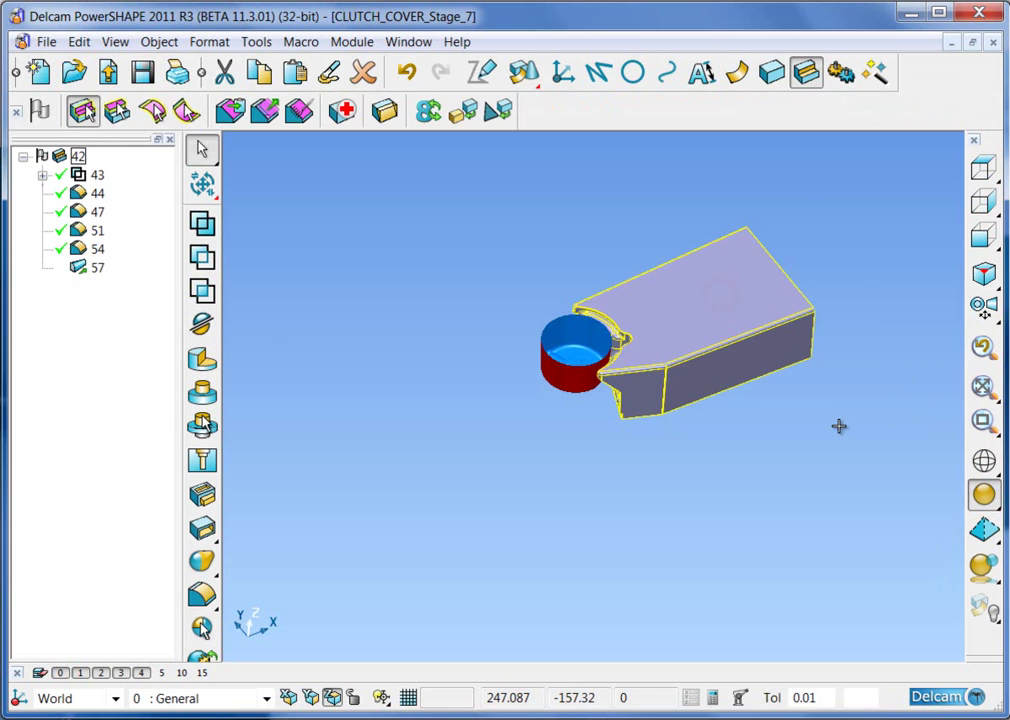
key("Delete")
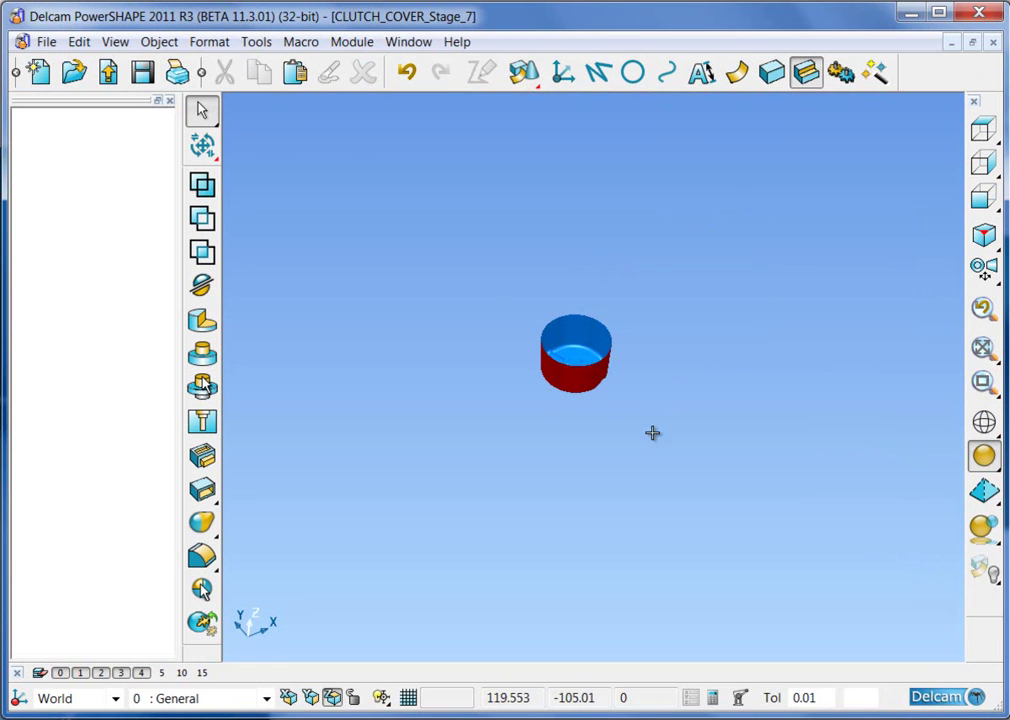
Step: Convert the cup-shaped surfaces into a solid and hide the result
left_click_drag(483, 293, 688, 440)
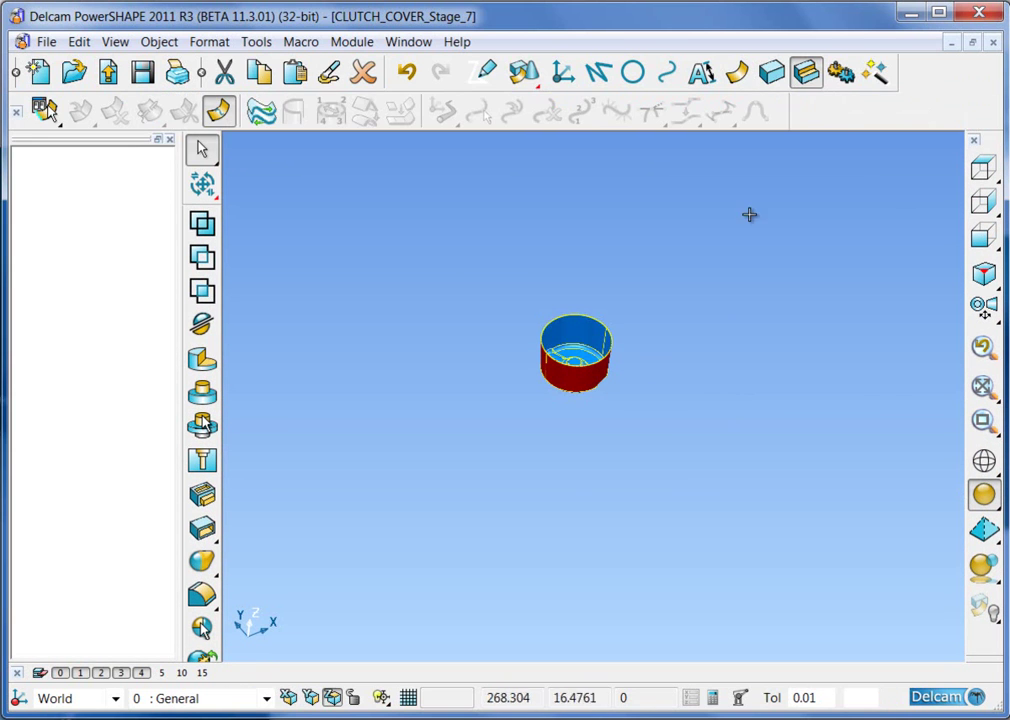
left_click(777, 77)
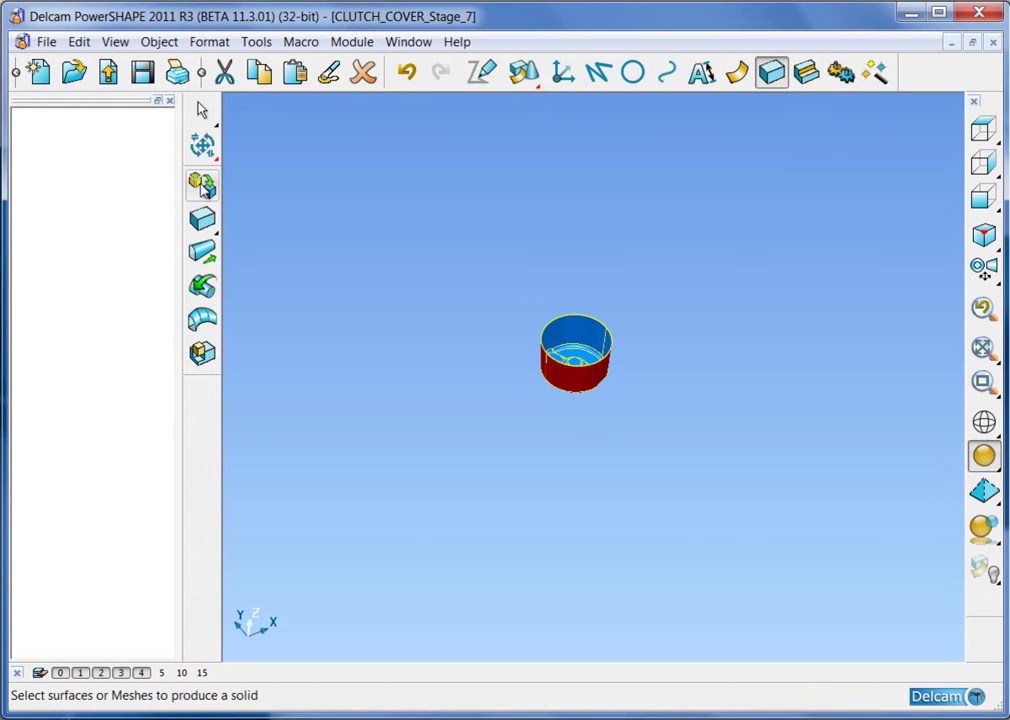
left_click(203, 186)
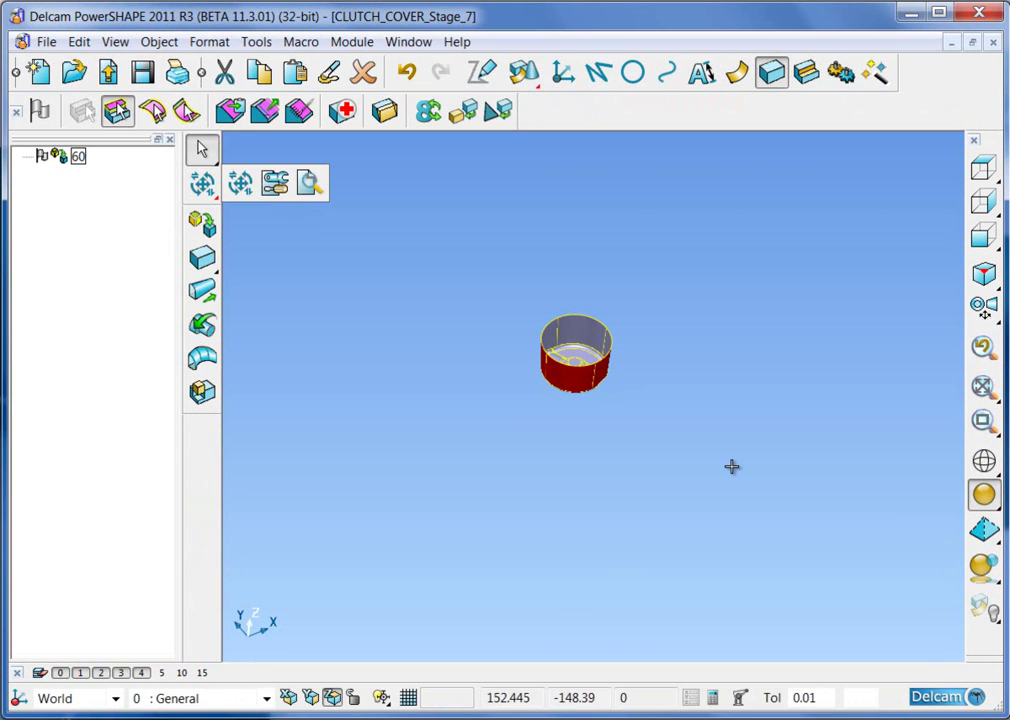
key("Delete")
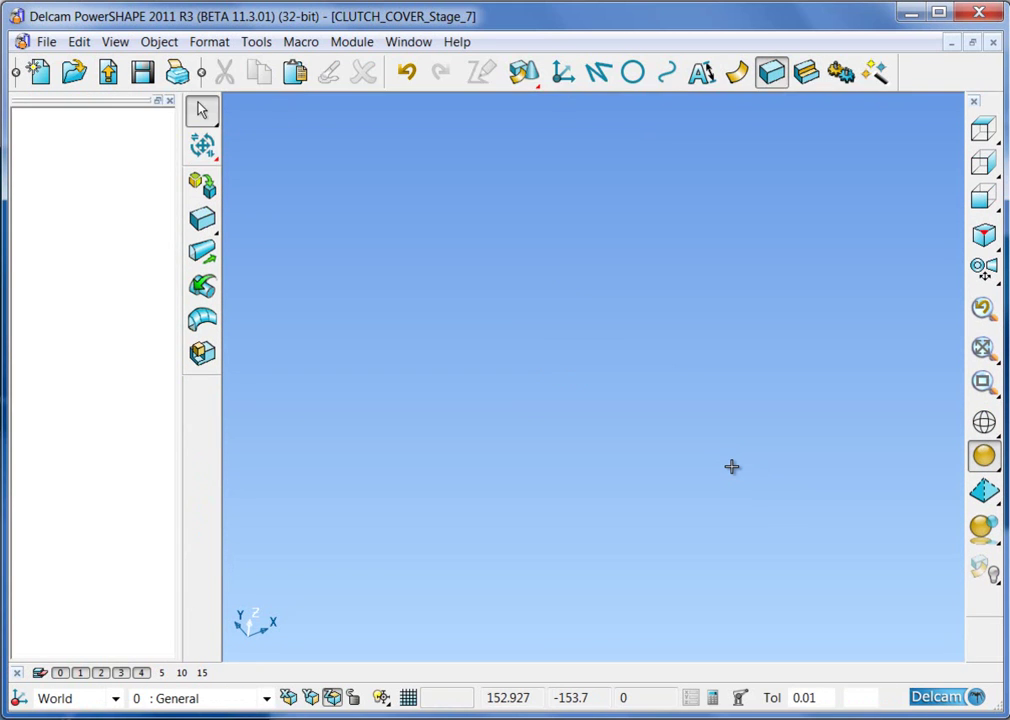
Step: Turn on levels 10 (Punch) and 15 (Plate-245x396) and make the rectangular plate the active solid
left_click(183, 673)
mouse_move(753, 459)
middle_mouse_down("shift")
mouse_move(739, 485)
mouse_move(841, 479)
middle_mouse_up("shift")
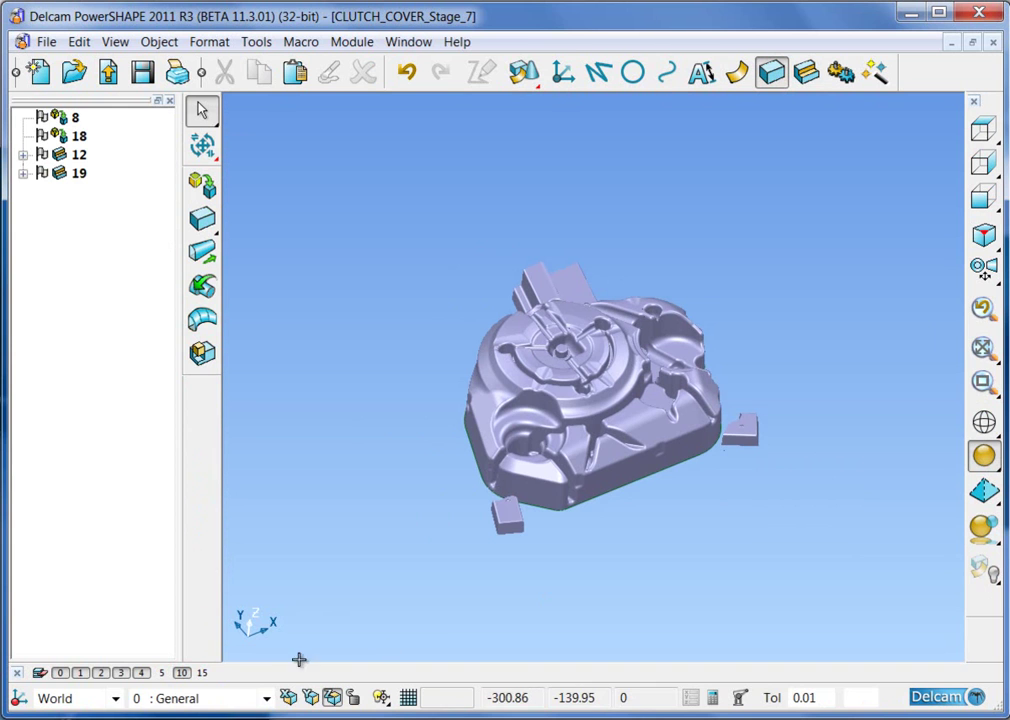
left_click(203, 673)
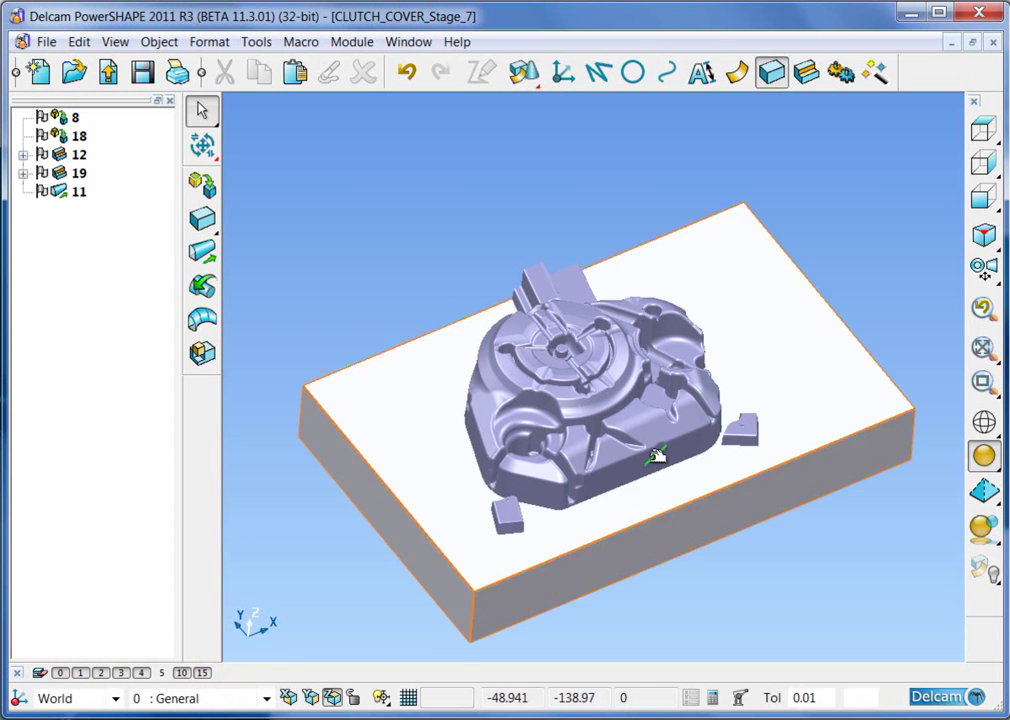
left_click(400, 429)
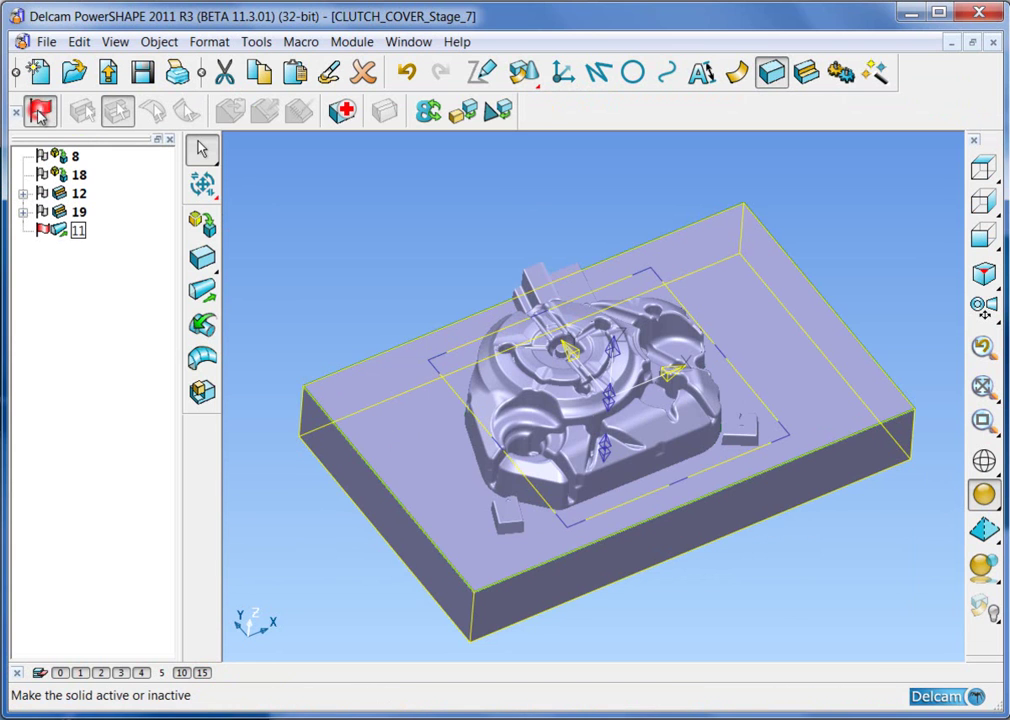
left_click(300, 161)
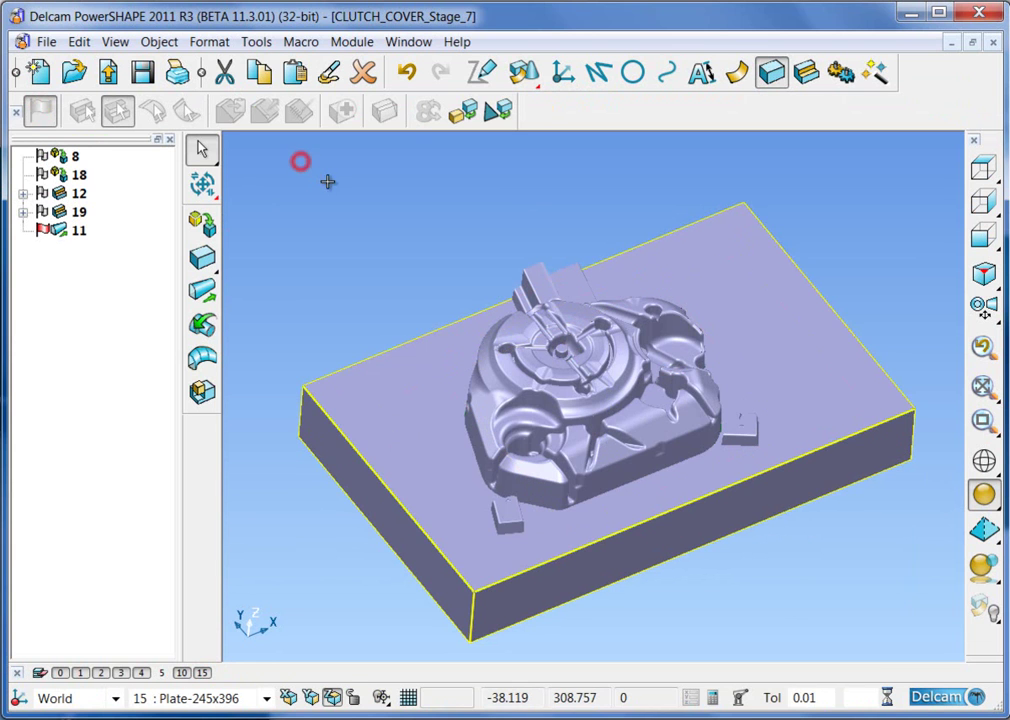
Step: Select all the punch solids on the plate and add them to the active plate with a Boolean addition
left_click_drag(738, 533, 775, 586)
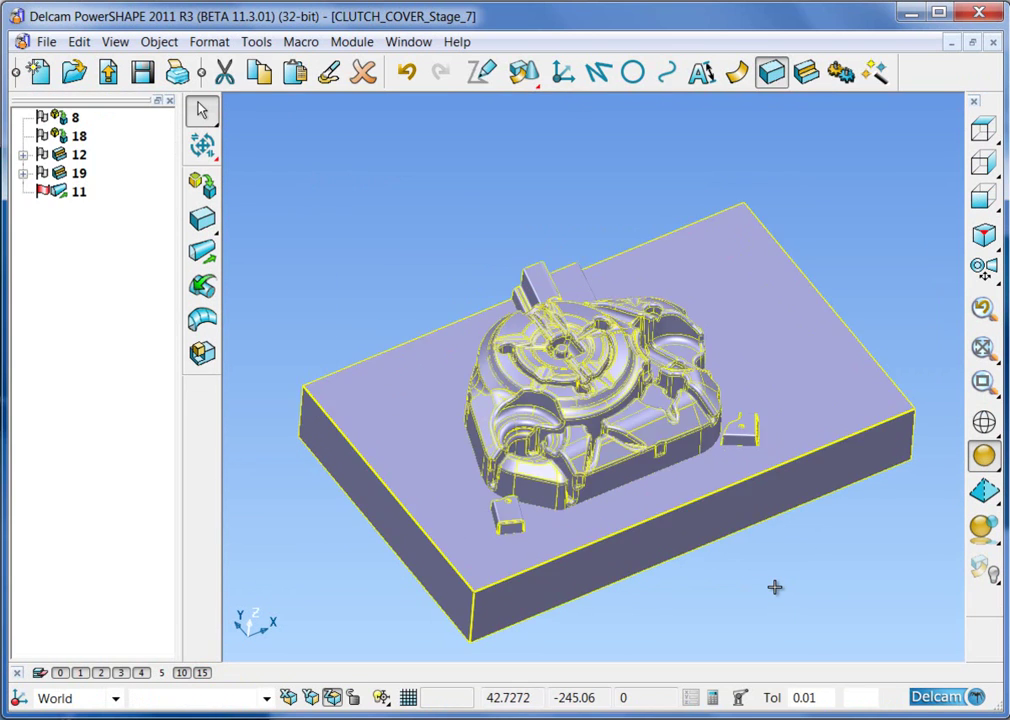
left_click(808, 73)
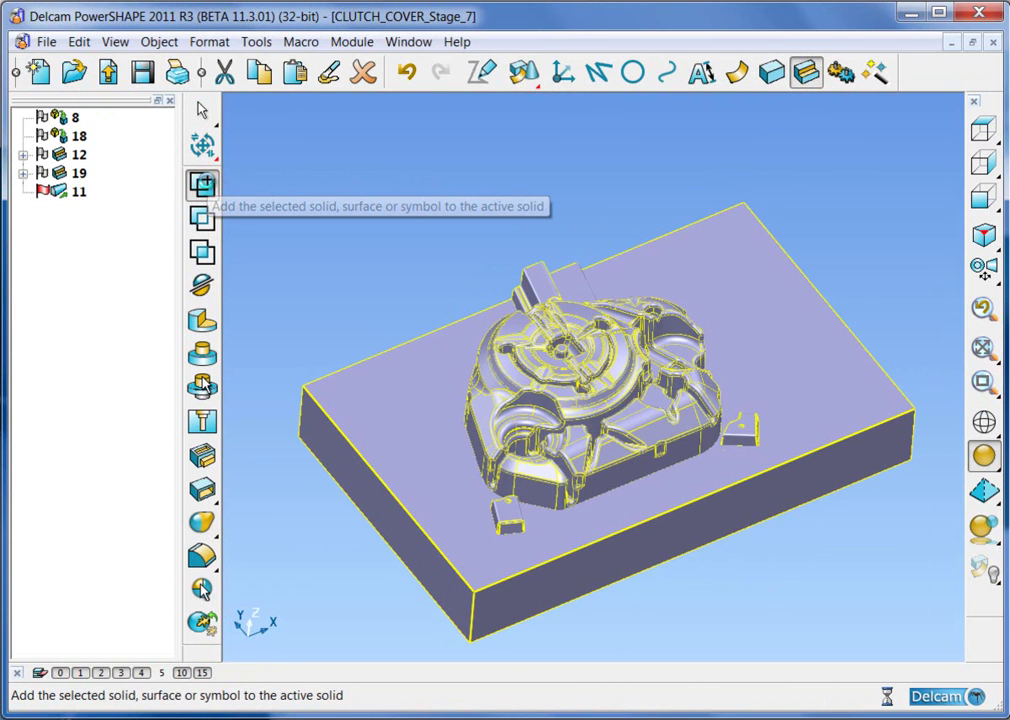
left_click(203, 185)
left_click(555, 178)
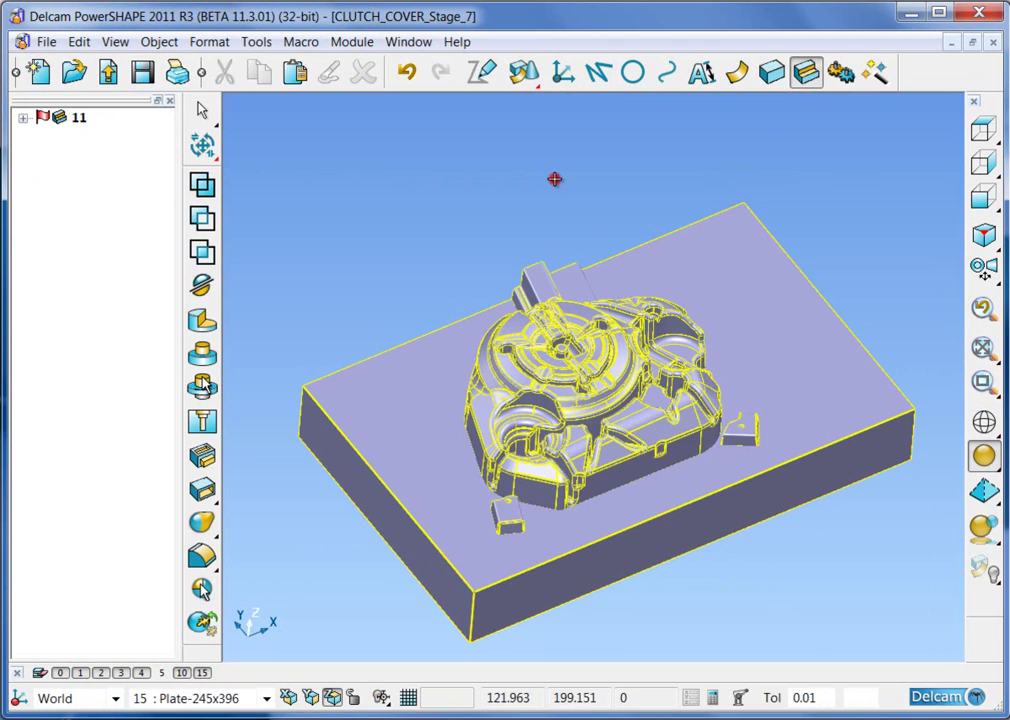
mouse_move(694, 196)
middle_mouse_down()
mouse_move(600, 473)
mouse_move(568, 612)
mouse_move(616, 276)
mouse_move(654, 189)
mouse_move(682, 188)
middle_mouse_up()
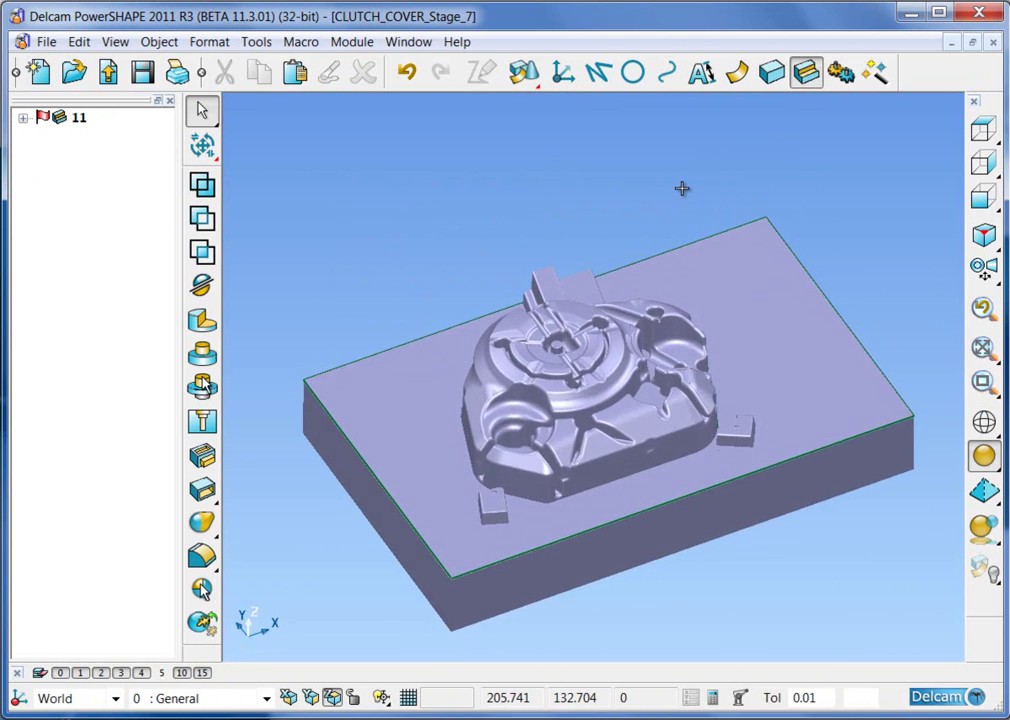
Step: Extrude the plate's rectangular outline upward into a solid block covering the punch, and adjust its Direction 1 length
left_click(707, 237)
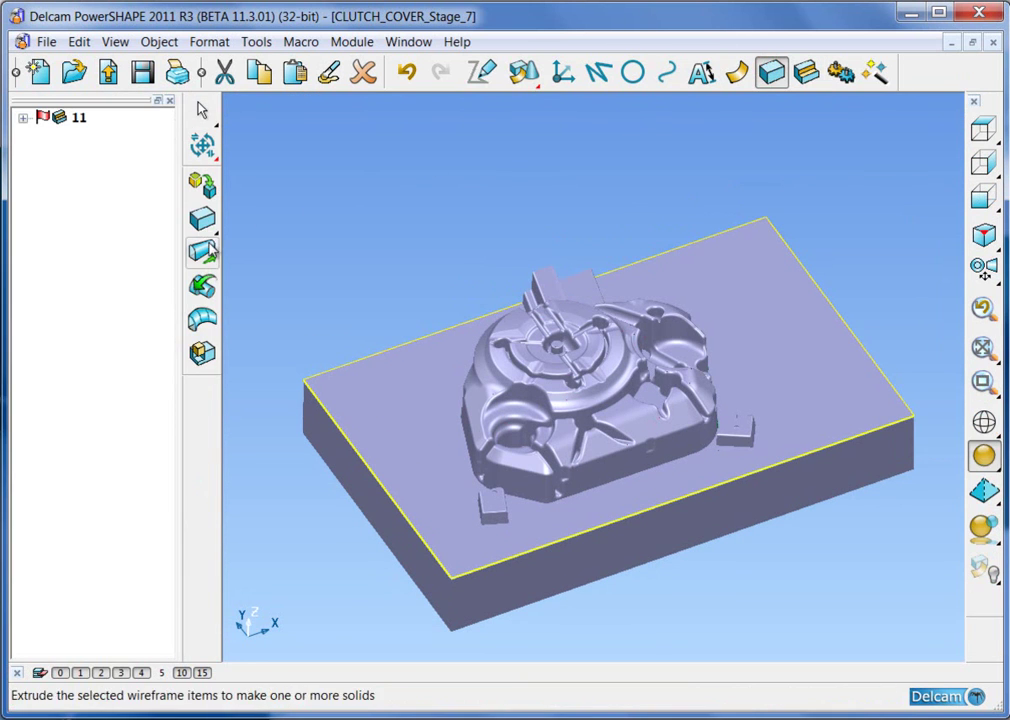
left_click(205, 252)
left_click_drag(613, 205, 604, 270)
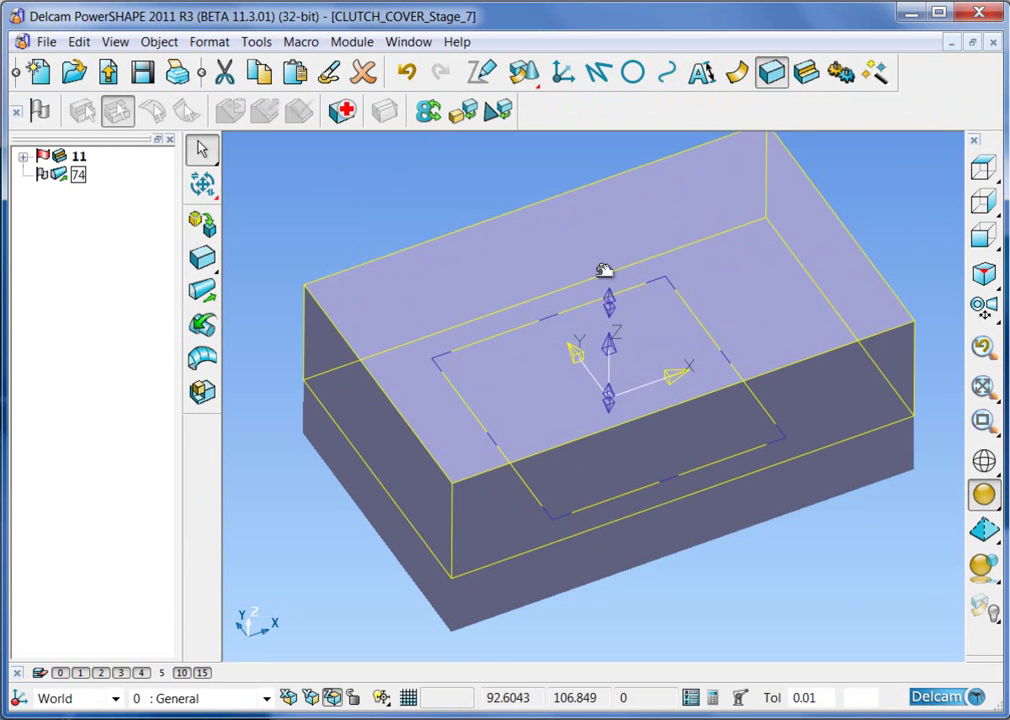
double_click(594, 236)
left_click(271, 307)
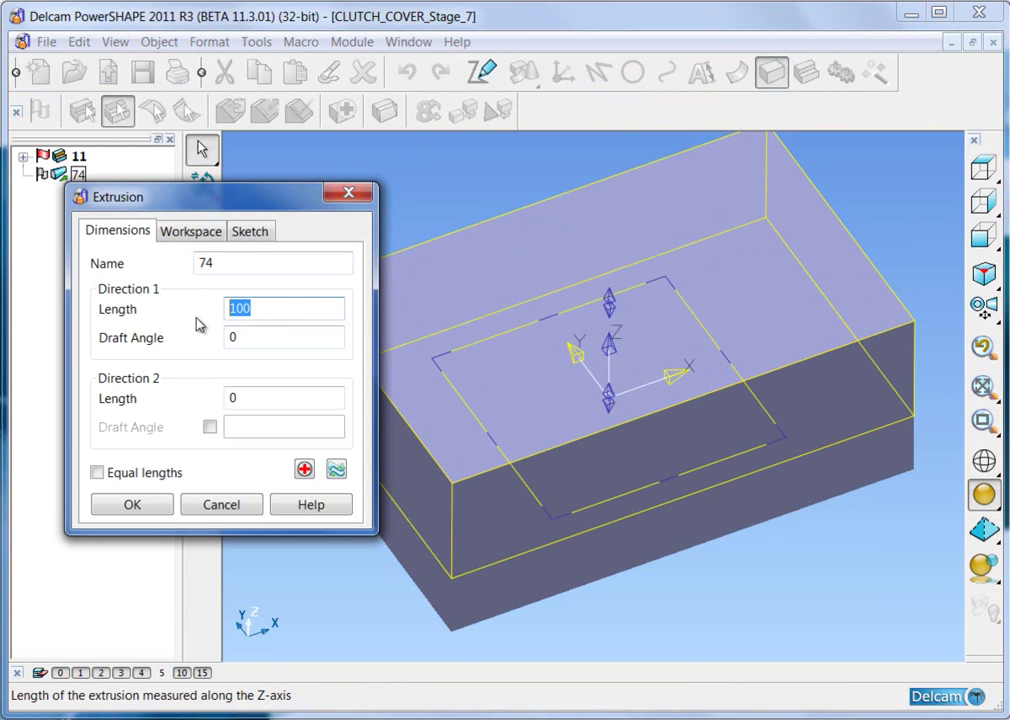
left_click(130, 505)
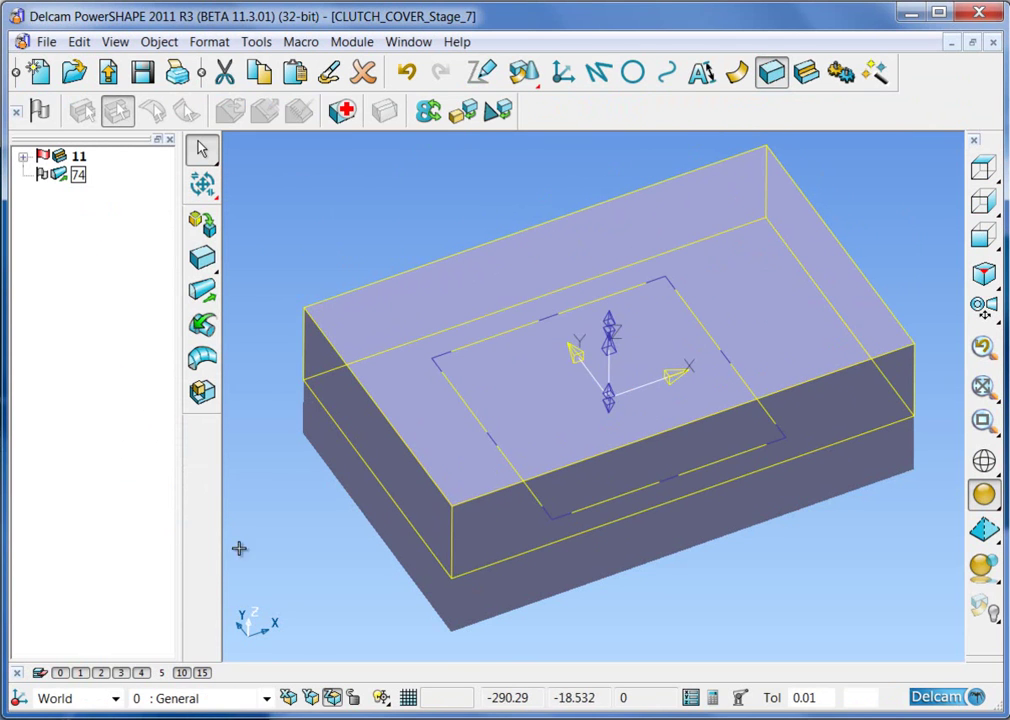
Step: Move the extruded block to level 5 (Die) and the combined plate and punch solid to level 10 (Punch)
left_click(163, 673)
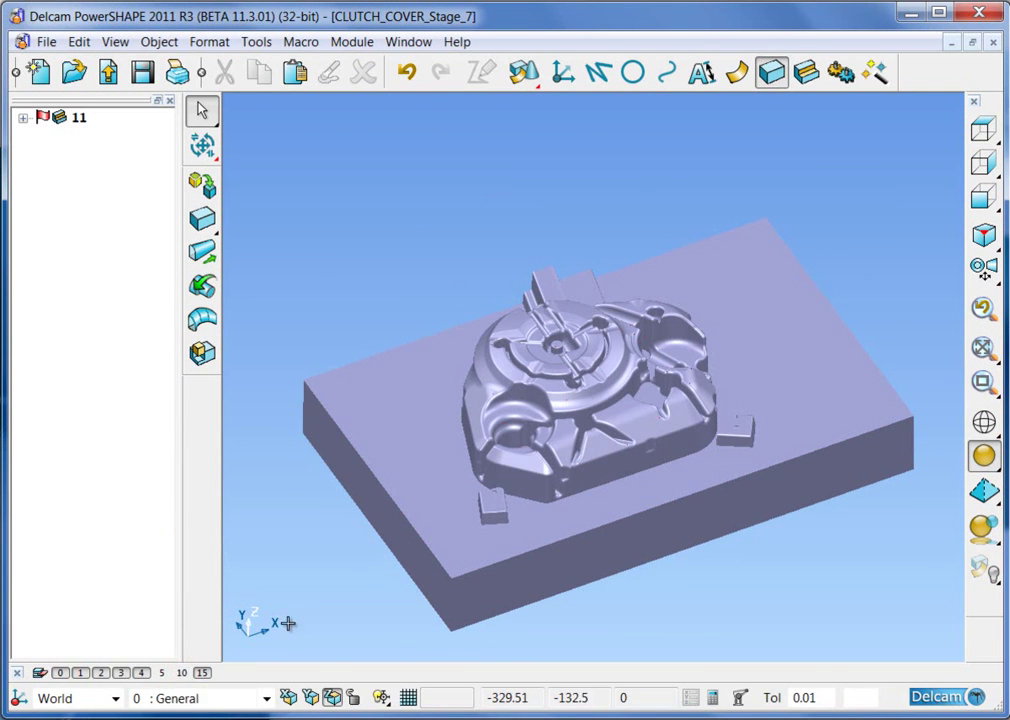
left_click(435, 524)
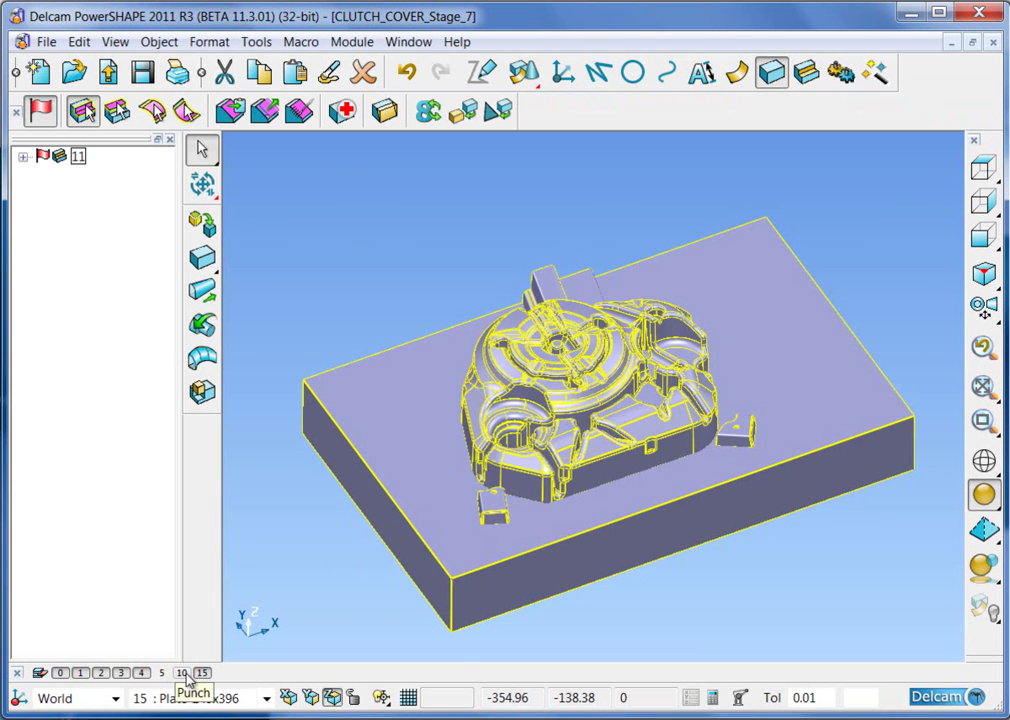
key("Delete")
Step: Turn on level 5, make the extruded block active and subtract the die solid from it to form the cavity
left_click(163, 673)
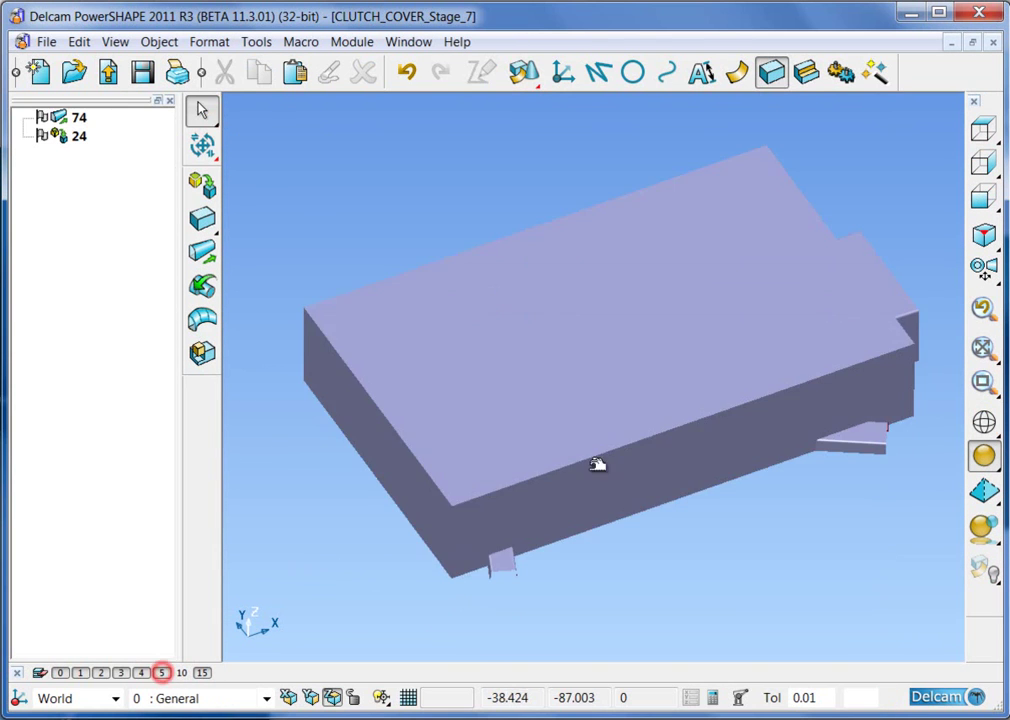
left_click(672, 402)
middle_click_drag(803, 501, 658, 266)
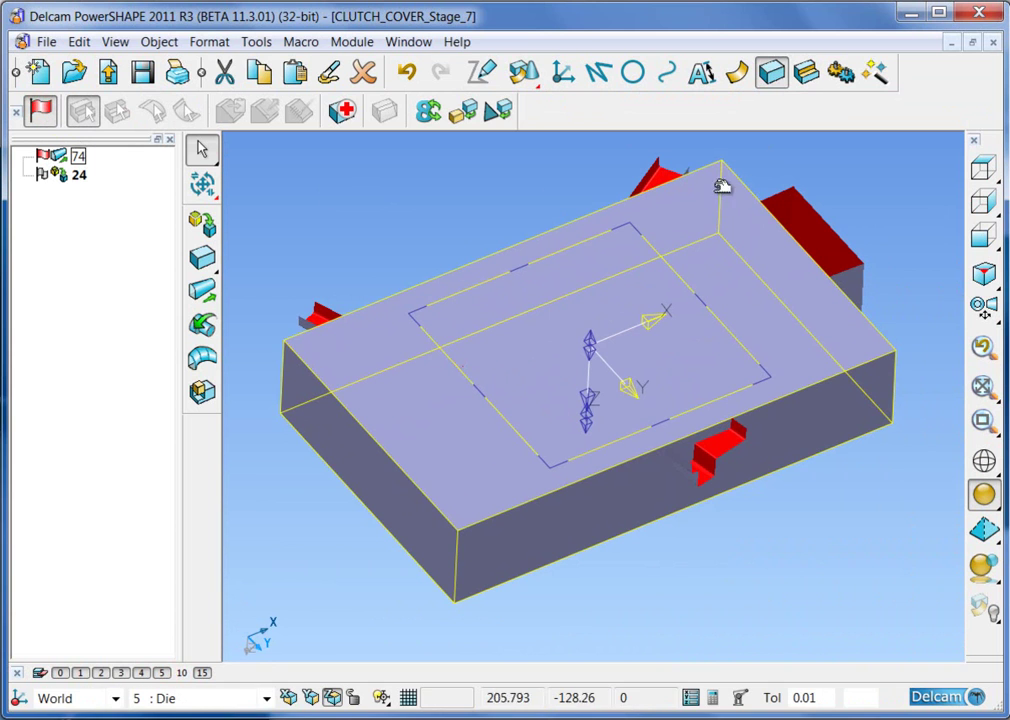
left_click(651, 162)
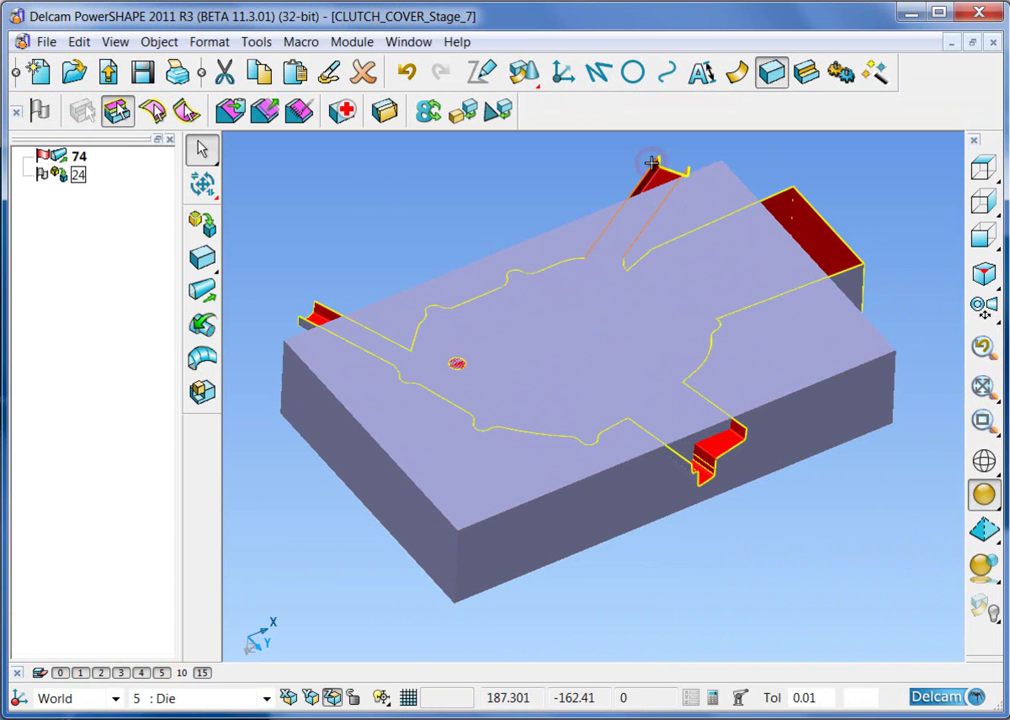
left_click(808, 74)
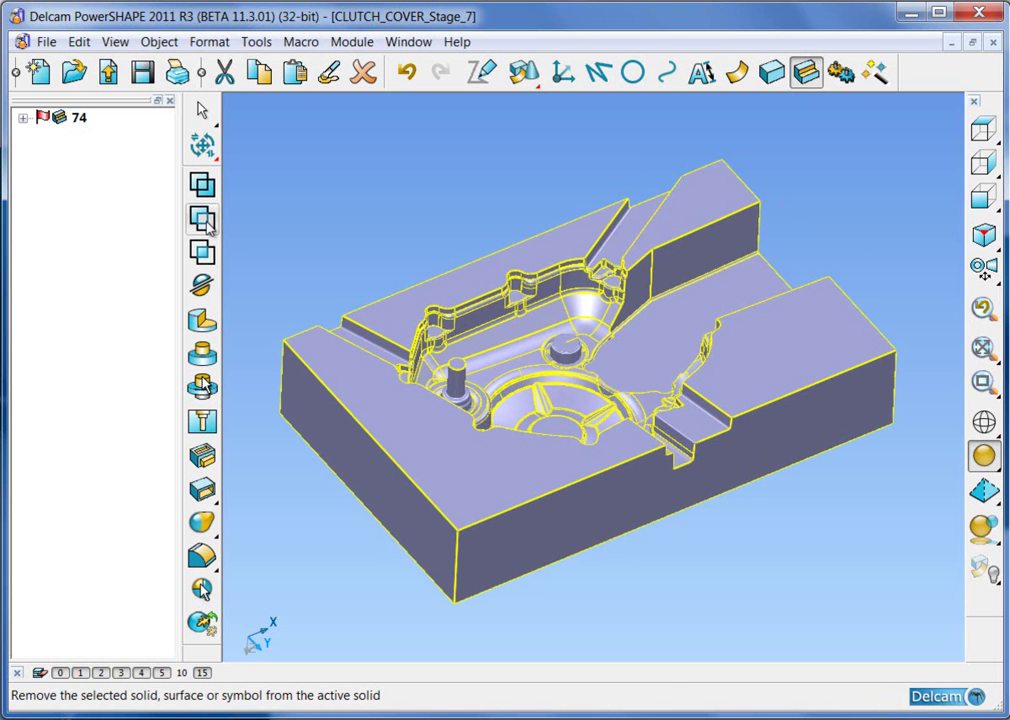
left_click(852, 196)
middle_click_drag(861, 196, 835, 181)
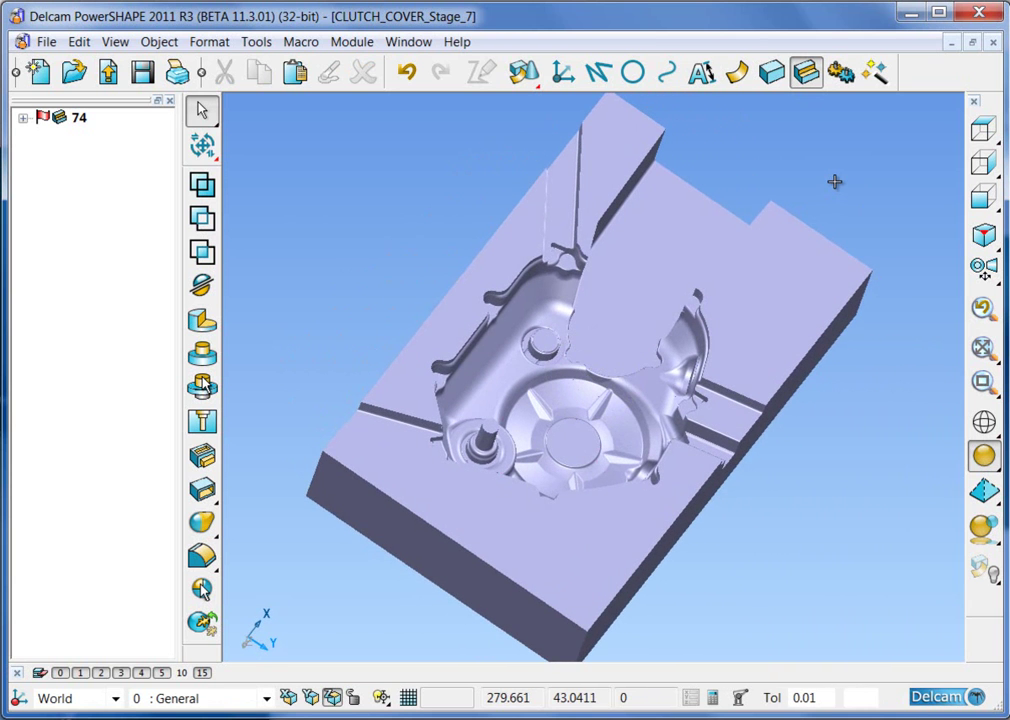
Step: Redisplay the hidden items and reverse the cup-shaped solid's direction
key("ctrl+l")
left_click(873, 175)
middle_click_drag(877, 293, 812, 357)
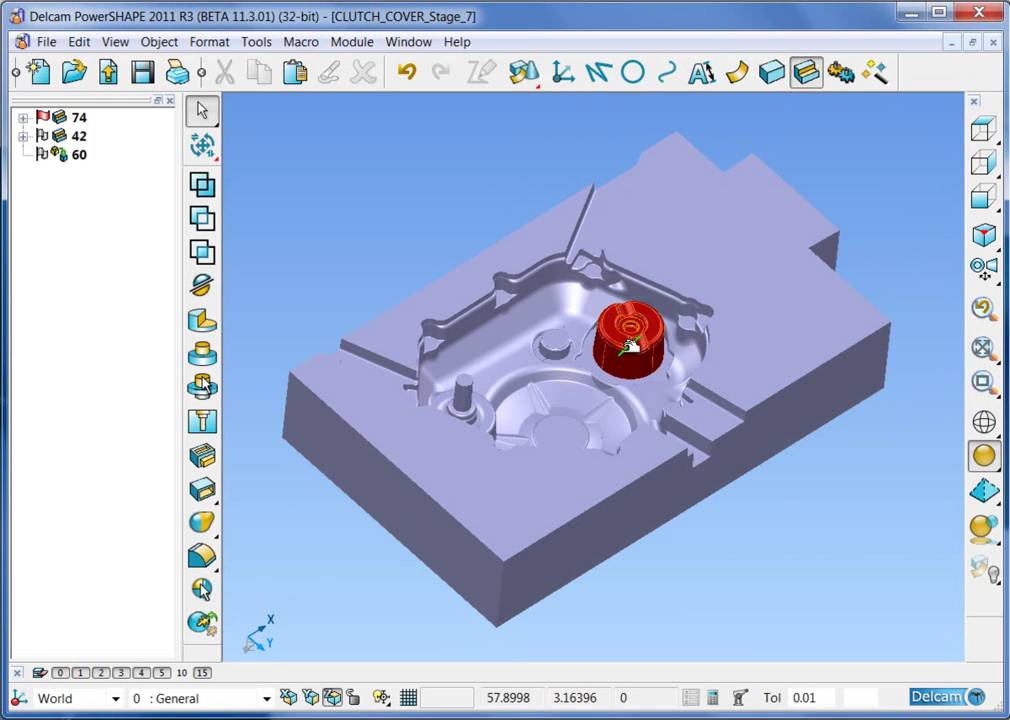
left_click(629, 345)
right_click(629, 345)
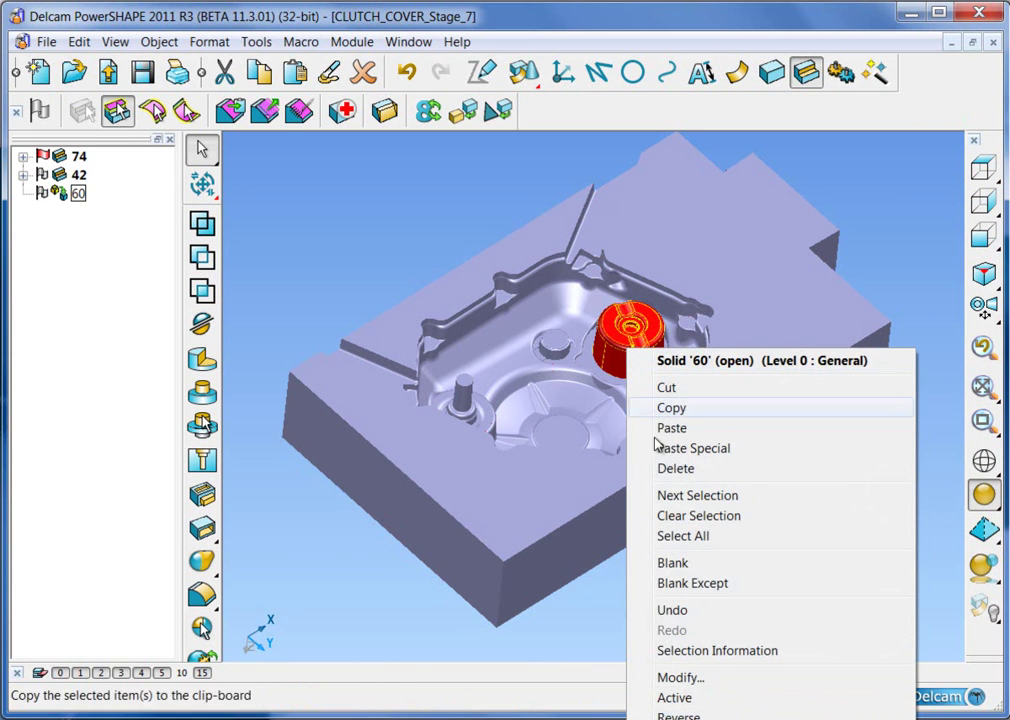
left_click(683, 716)
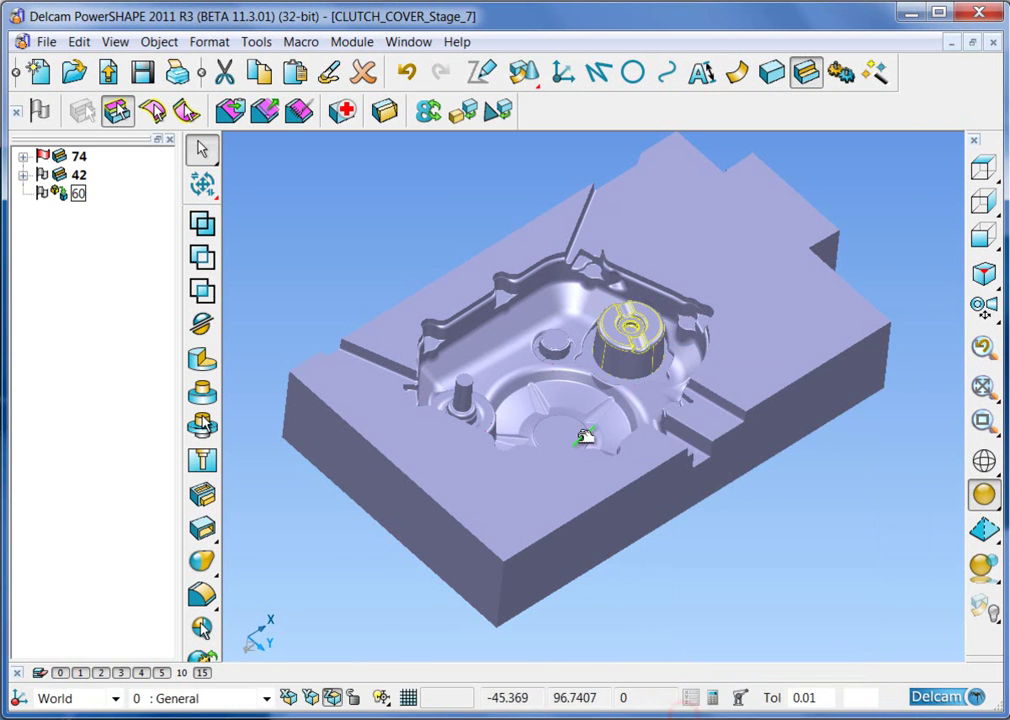
Step: Add the reversed cup-shaped solid to the active die block
left_click(202, 425)
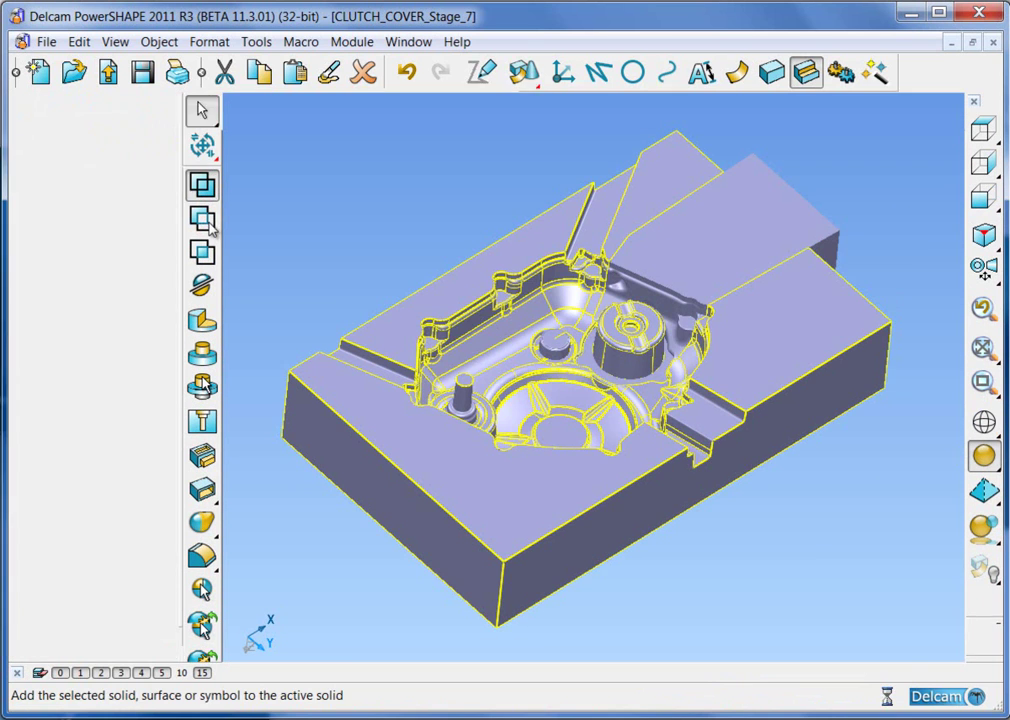
left_click(426, 214)
mouse_move(720, 234)
middle_mouse_down()
mouse_move(520, 290)
mouse_move(505, 330)
mouse_move(597, 401)
mouse_move(548, 405)
mouse_move(728, 377)
mouse_move(762, 309)
mouse_move(768, 256)
middle_mouse_up()
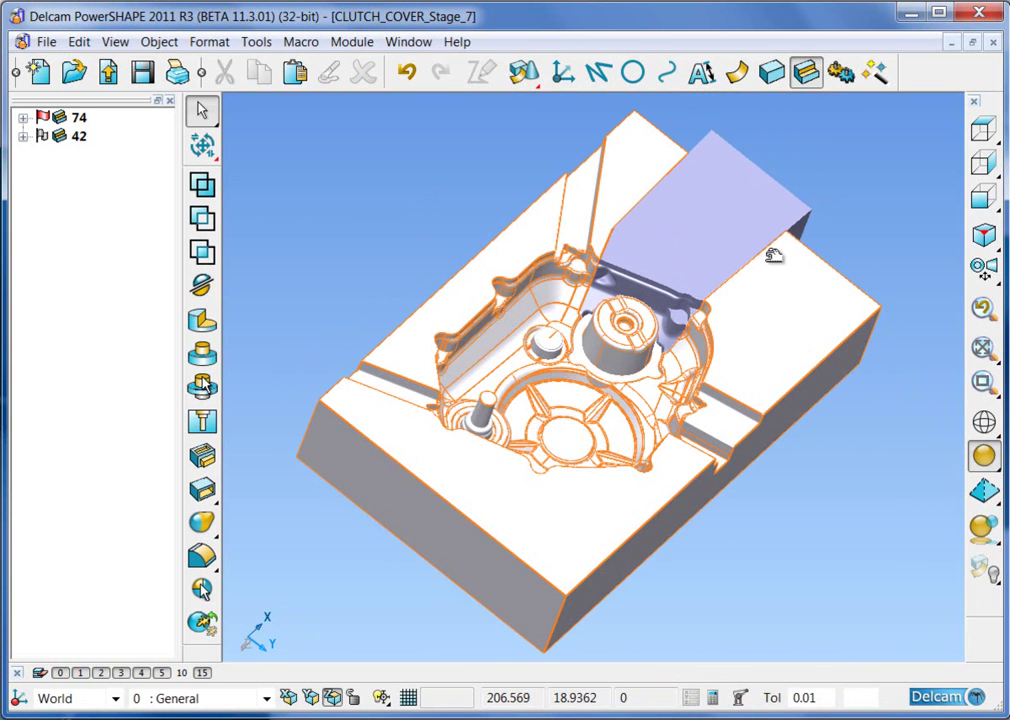
Step: Turn on level 10 (Punch) and inspect the closed die, punch and side core in transparent wireframe shading
left_click(183, 673)
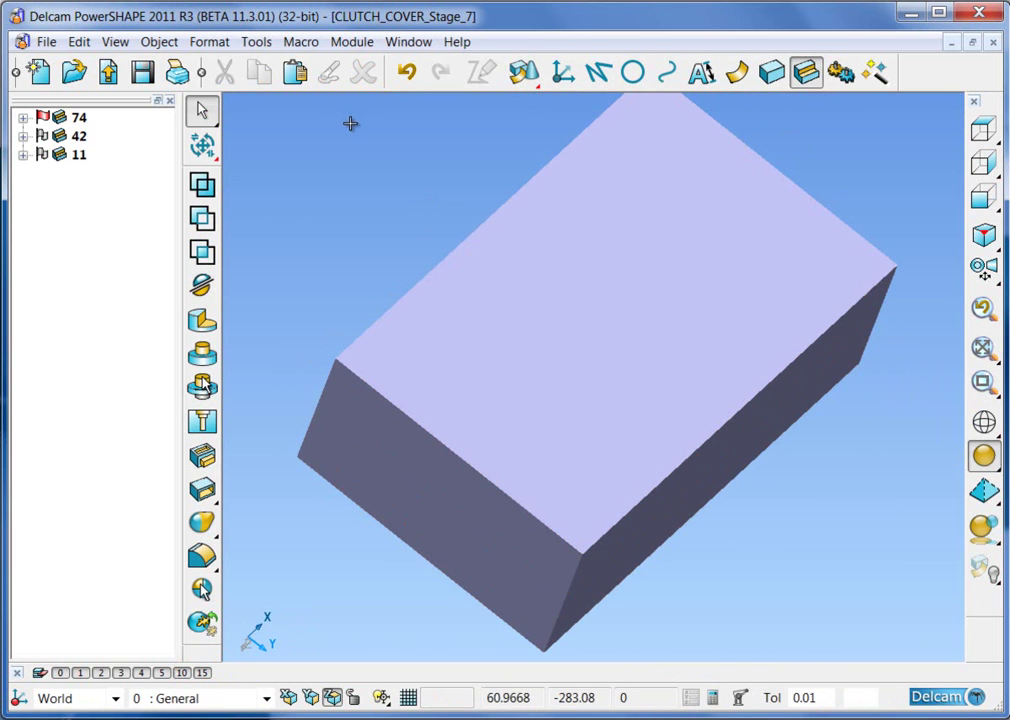
mouse_move(983, 455)
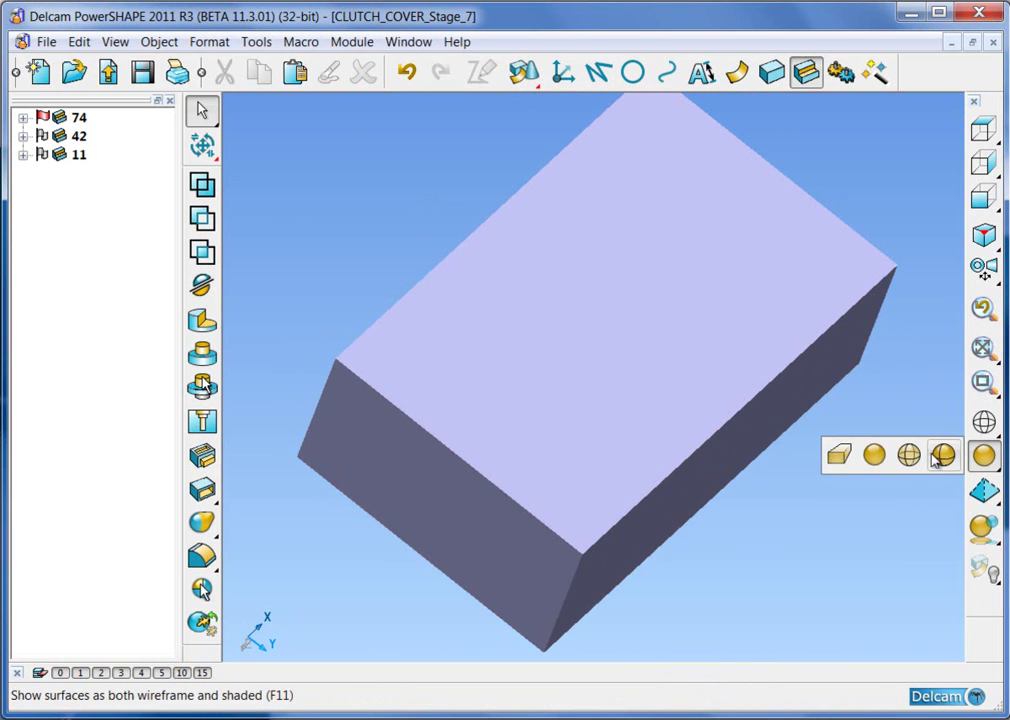
left_click(910, 456)
mouse_move(818, 142)
middle_mouse_down()
mouse_move(762, 214)
mouse_move(473, 304)
mouse_move(388, 399)
mouse_move(467, 539)
mouse_move(744, 579)
mouse_move(879, 568)
mouse_move(794, 487)
middle_mouse_up()
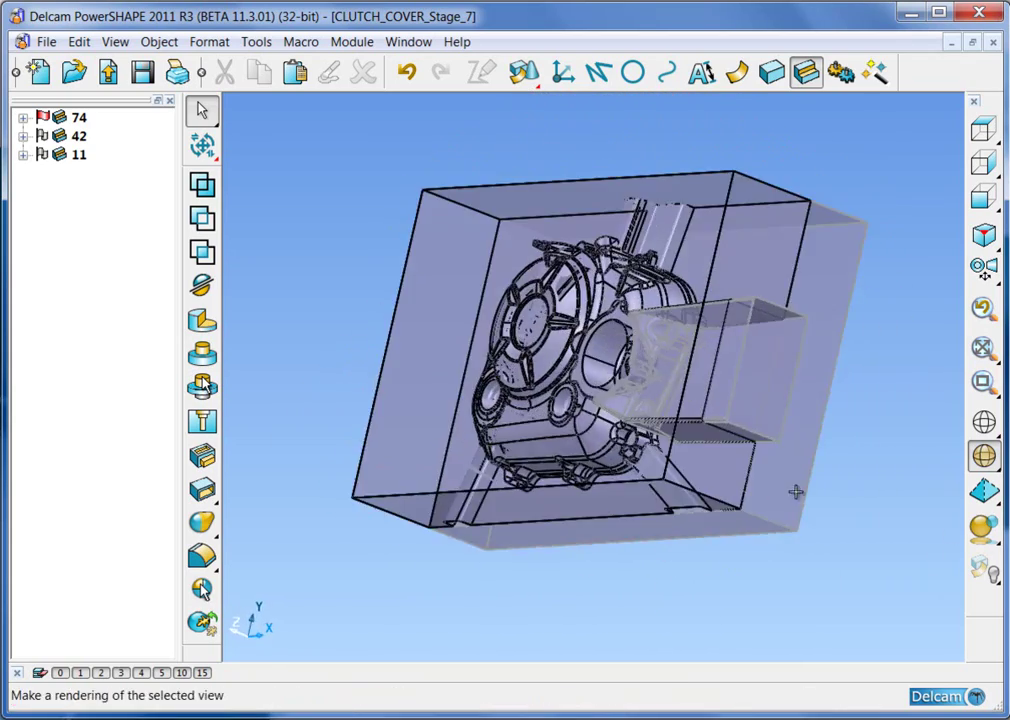
middle_click_drag(517, 445, 877, 253)
left_click(877, 253)
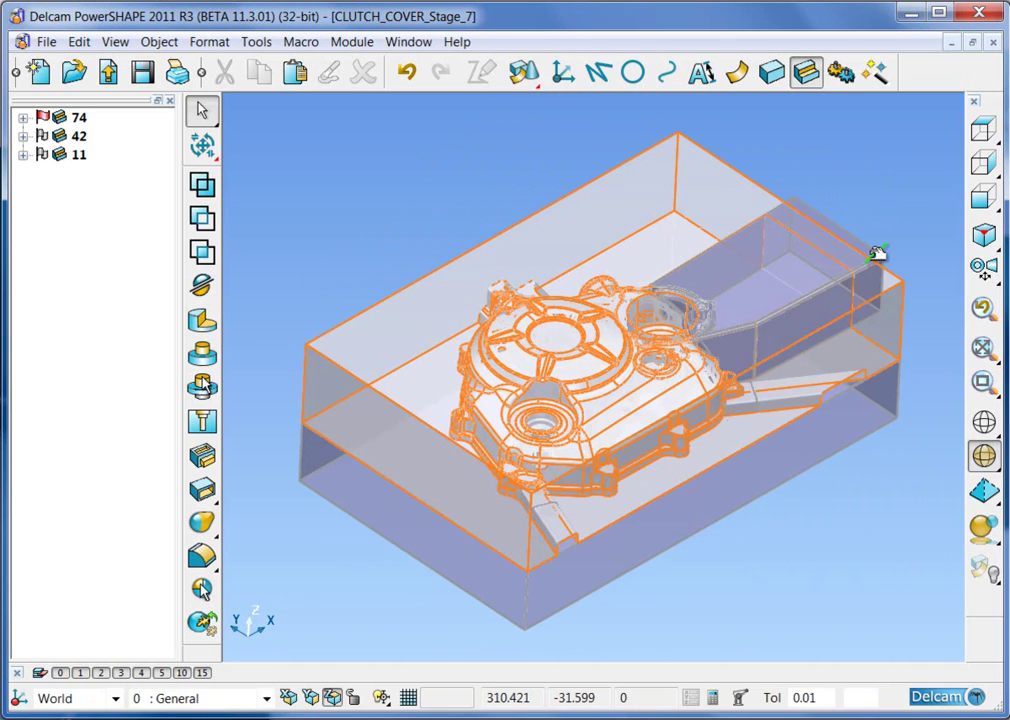
Step: Delete the upper die block that encloses the clutch cover
left_click(903, 581)
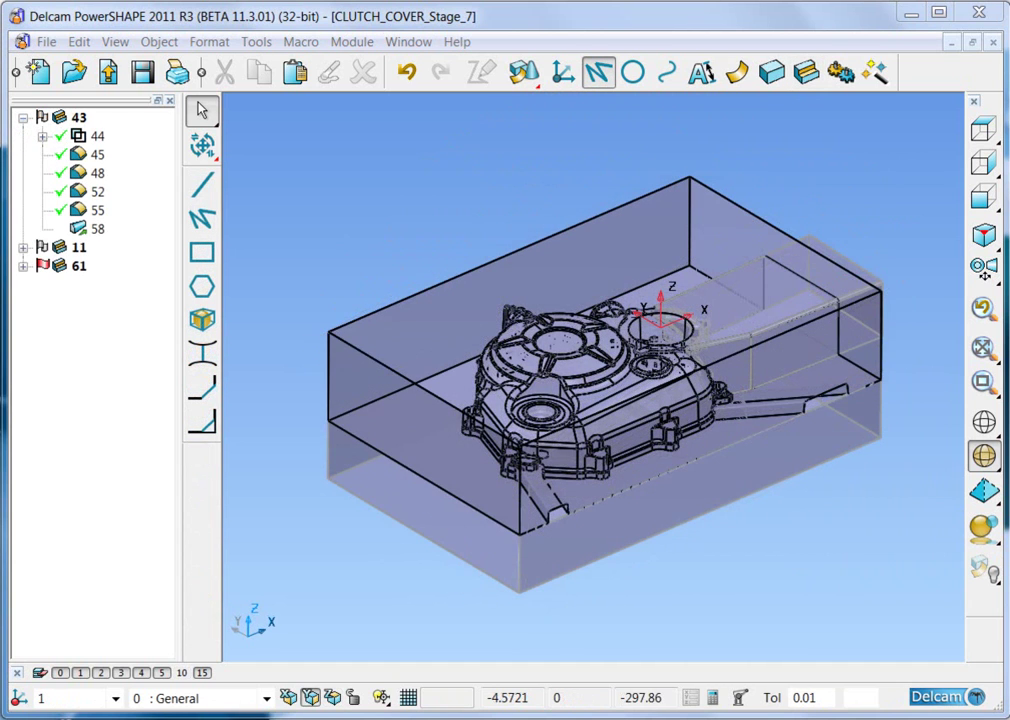
left_click_drag(631, 171, 766, 203)
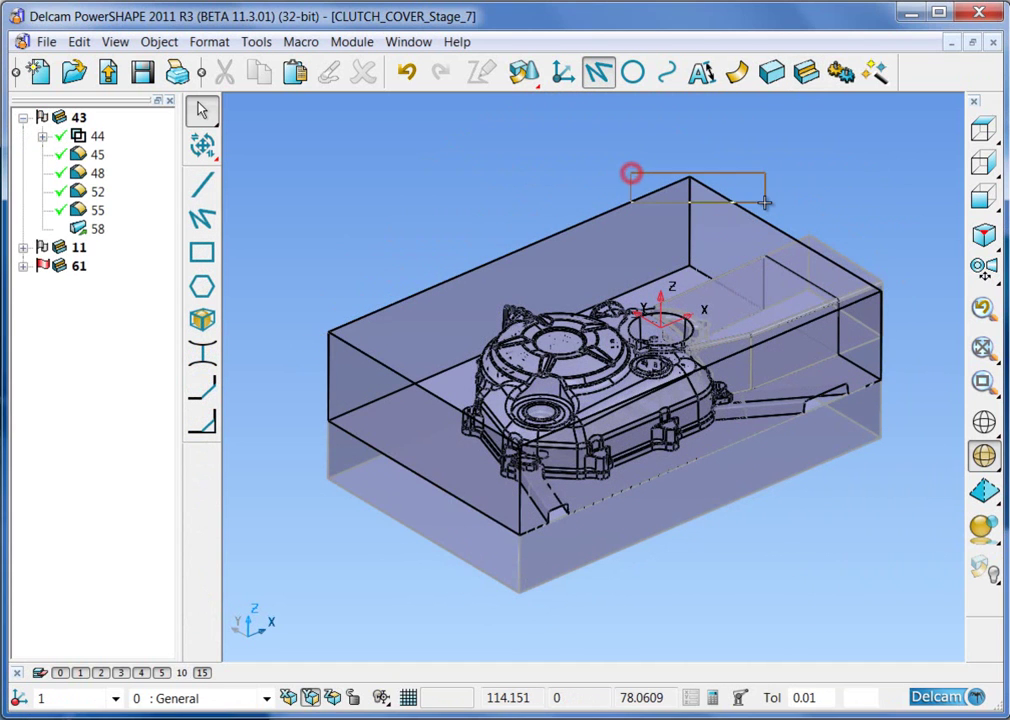
key("Delete")
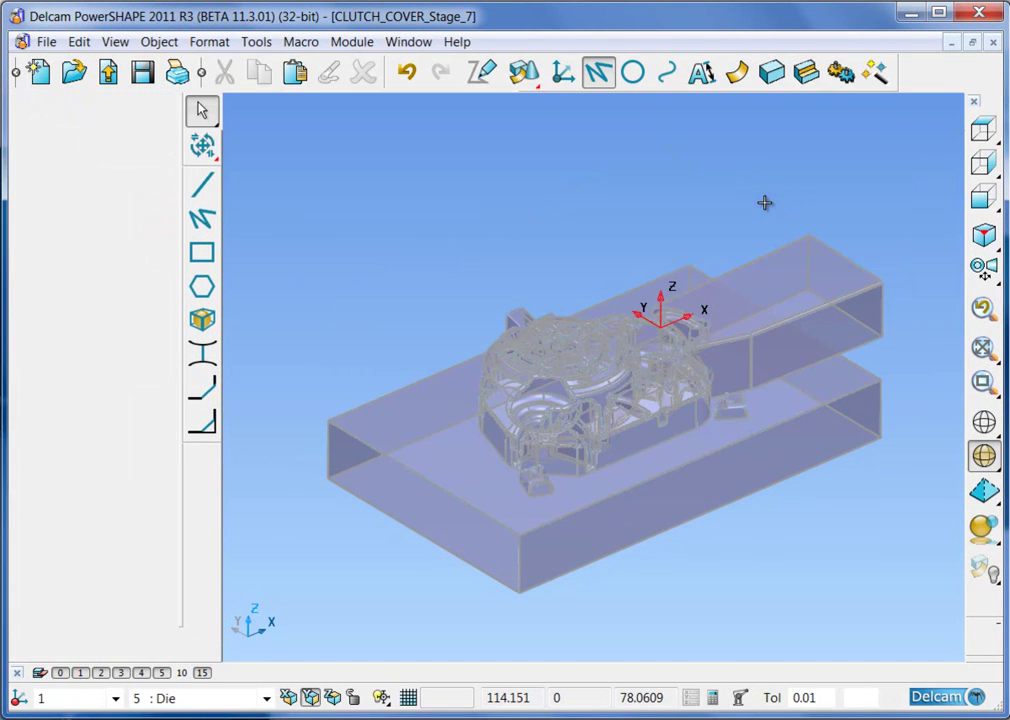
Step: Make the side core solid the active solid
left_click(818, 273)
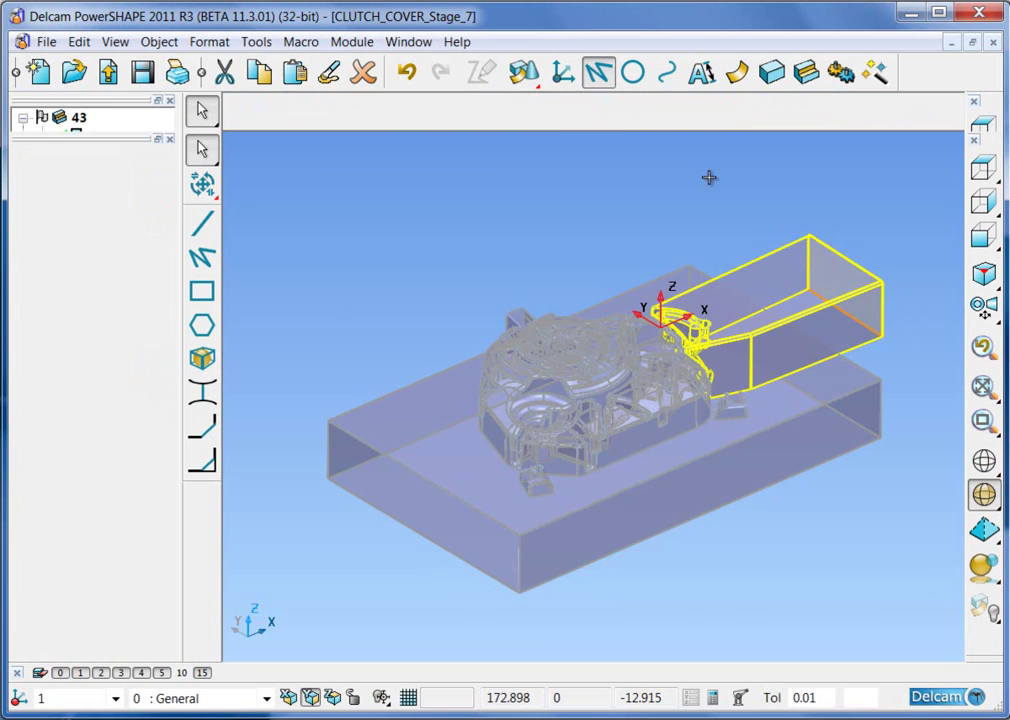
left_click(44, 112)
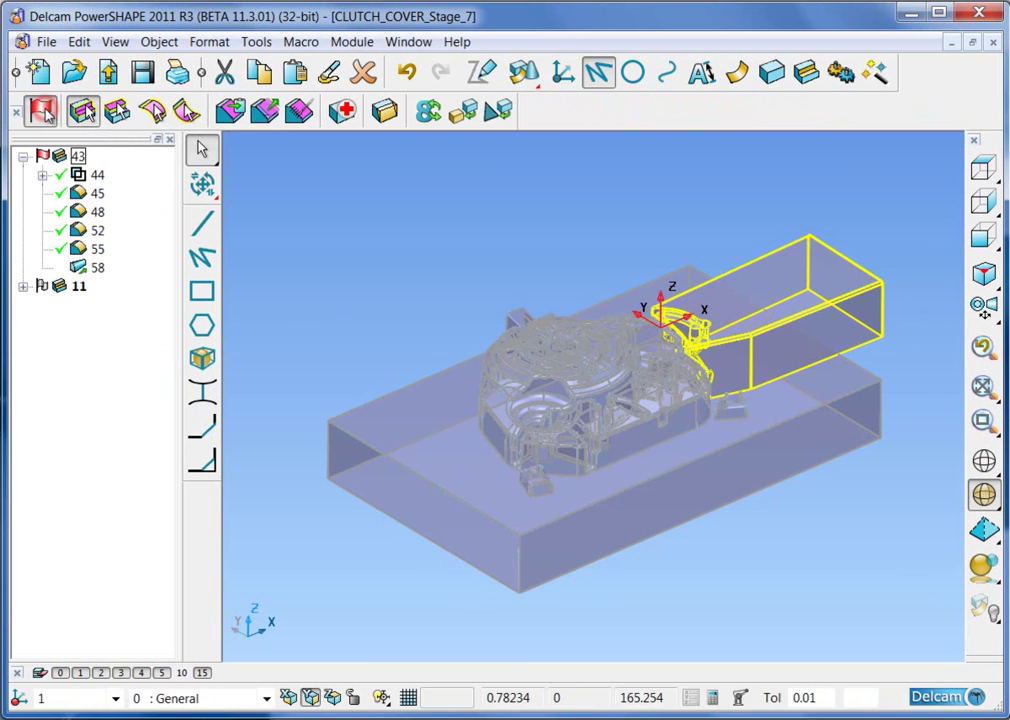
left_click(917, 391)
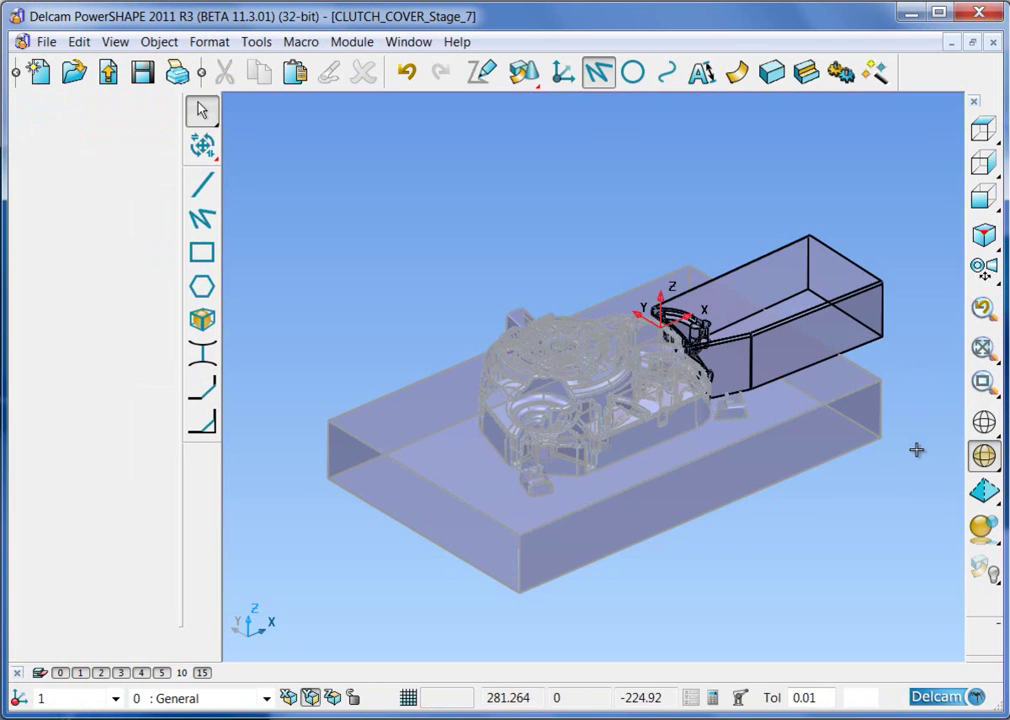
Step: Draw a vertical line from the punch plate's near upper corner beside the side core up to about Z -30.6
scroll(917, 440, "up", 1)
scroll(923, 436, "up", 1)
middle_click_drag(926, 431, 700, 428, "shift")
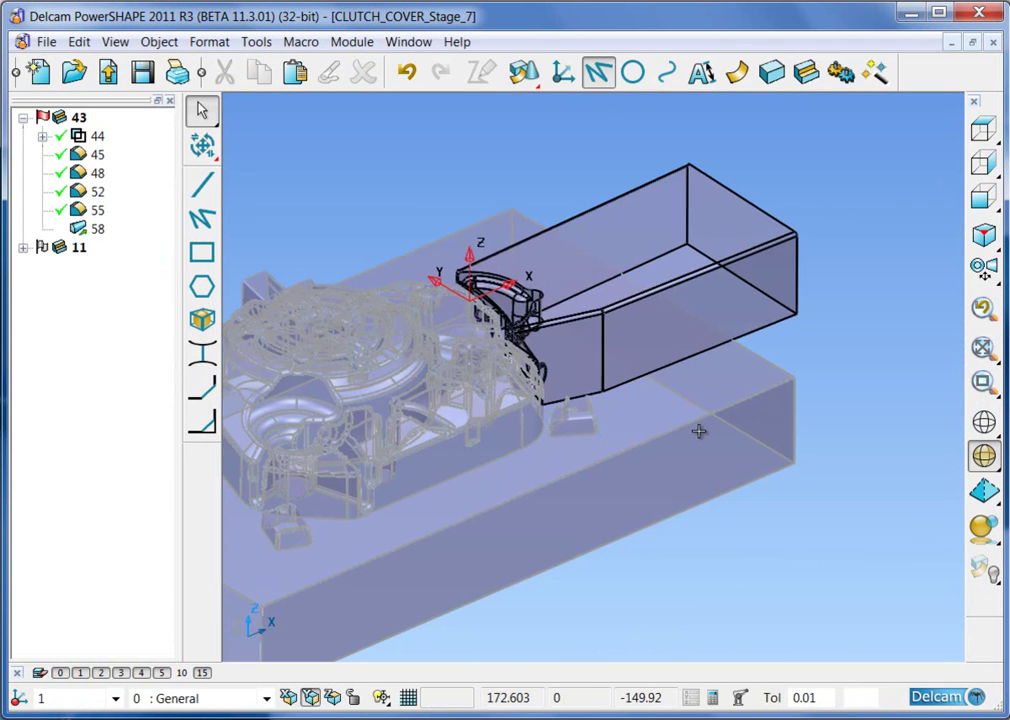
left_click(794, 377)
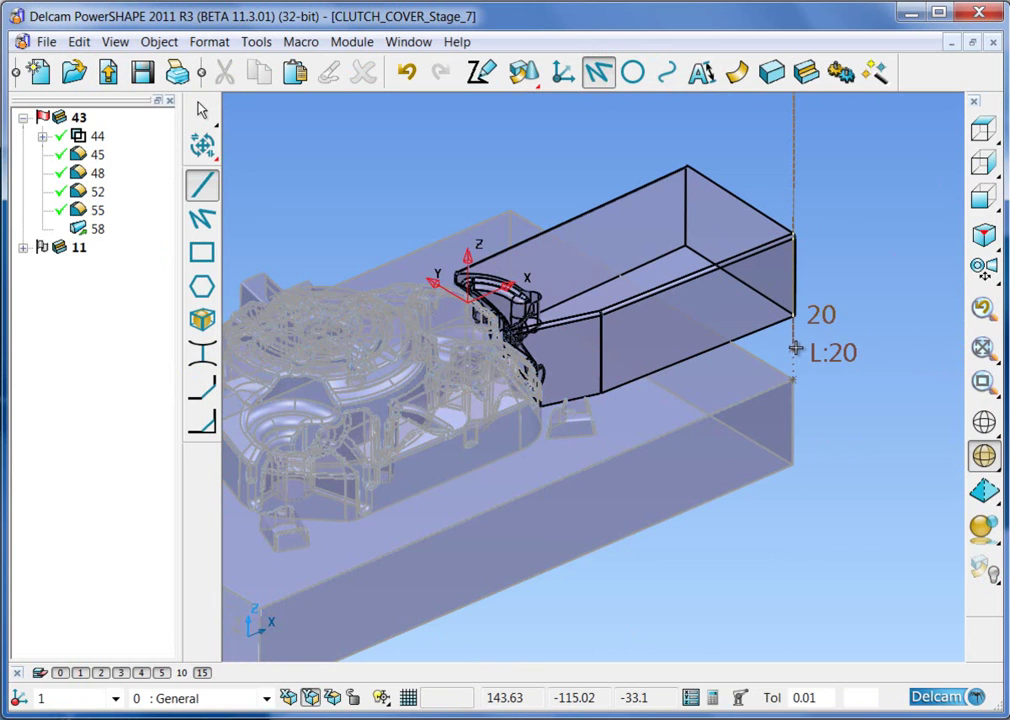
left_click(795, 347)
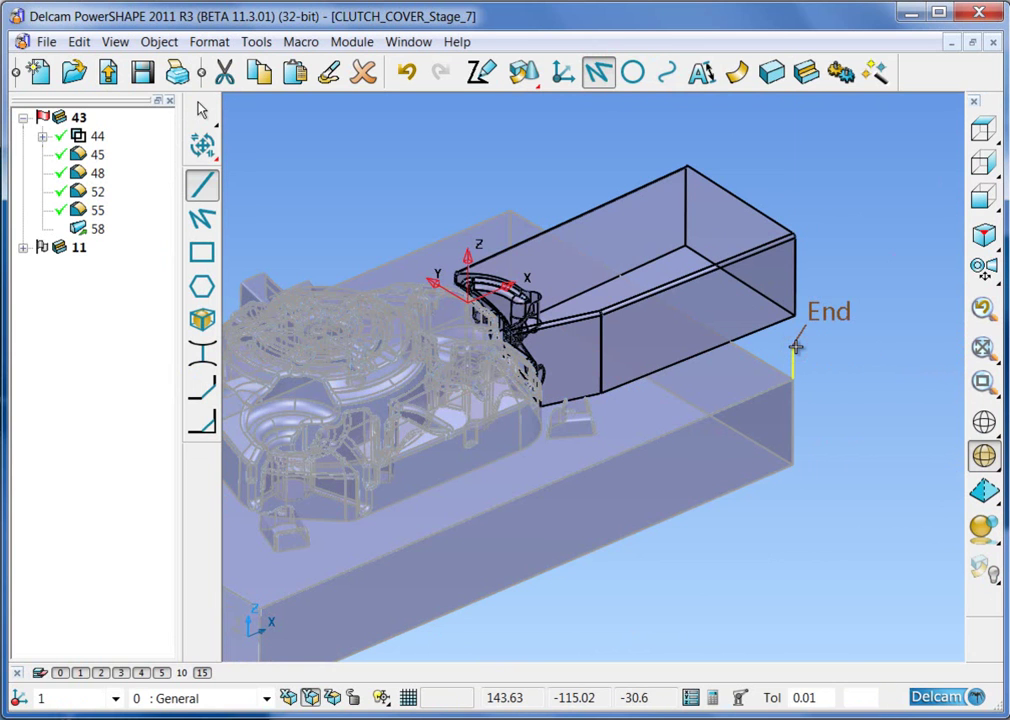
Step: In the front view, draw a slanted line from the vertical line's upper end inward to about X 115, Z 20
key("ctrl+2")
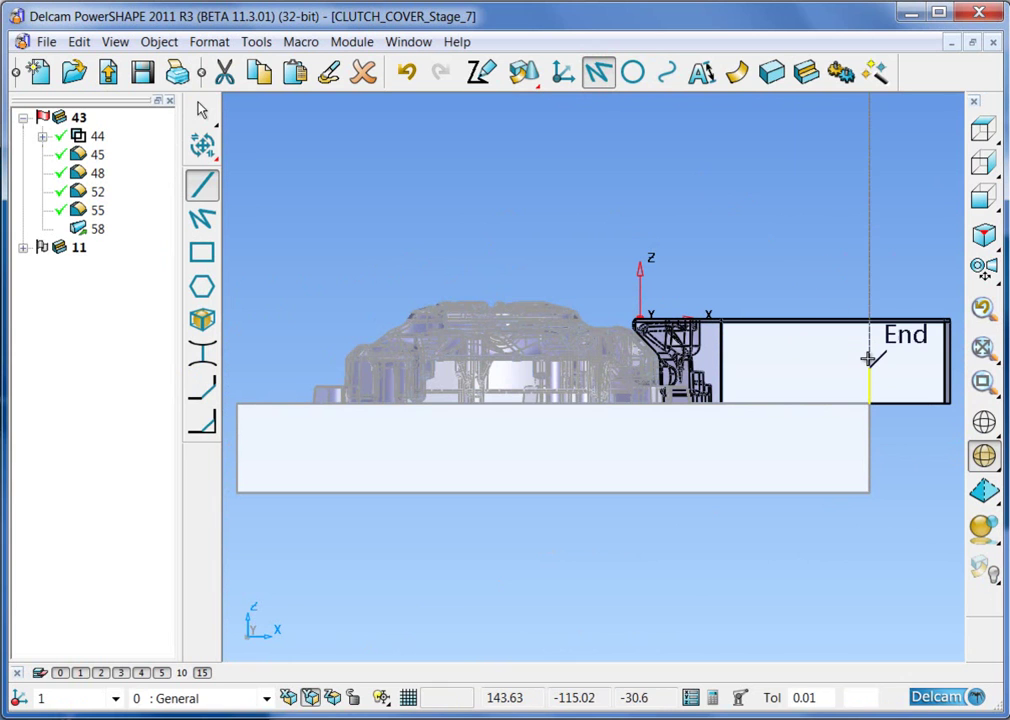
left_click(872, 367)
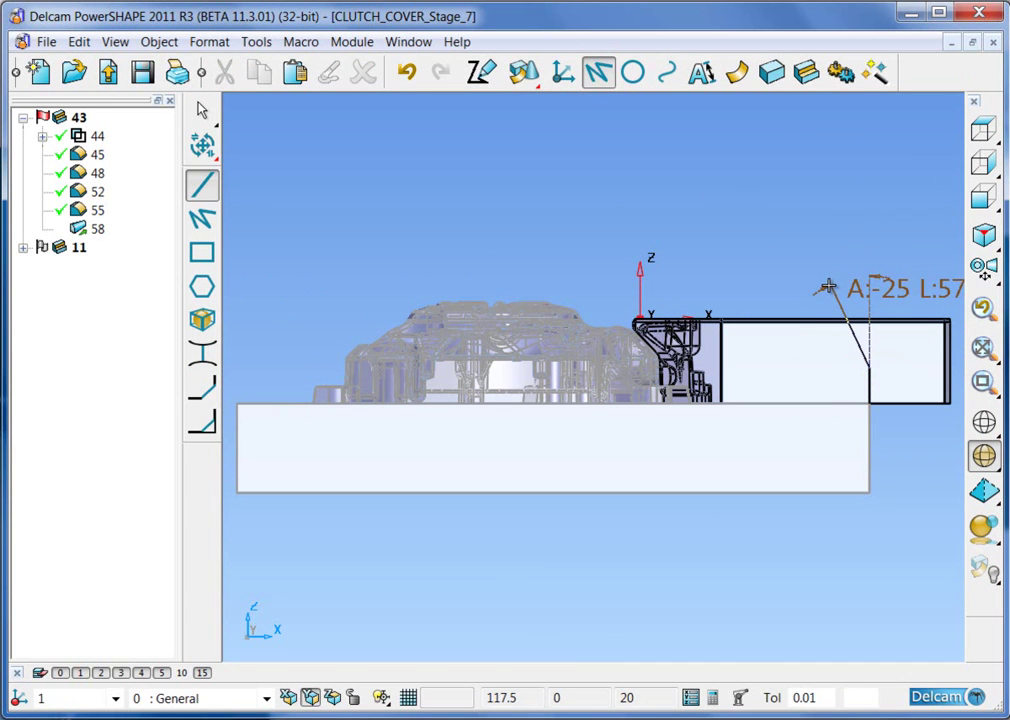
left_click(823, 289)
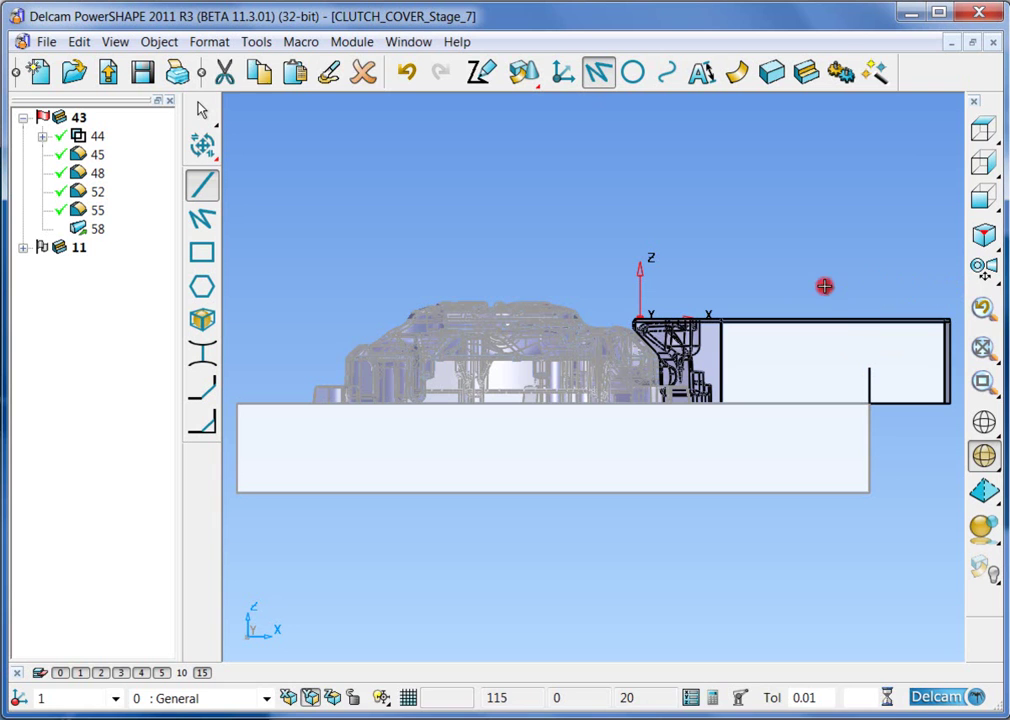
left_click(203, 109)
middle_click_drag(640, 318, 815, 348)
middle_click_drag(708, 292, 625, 298)
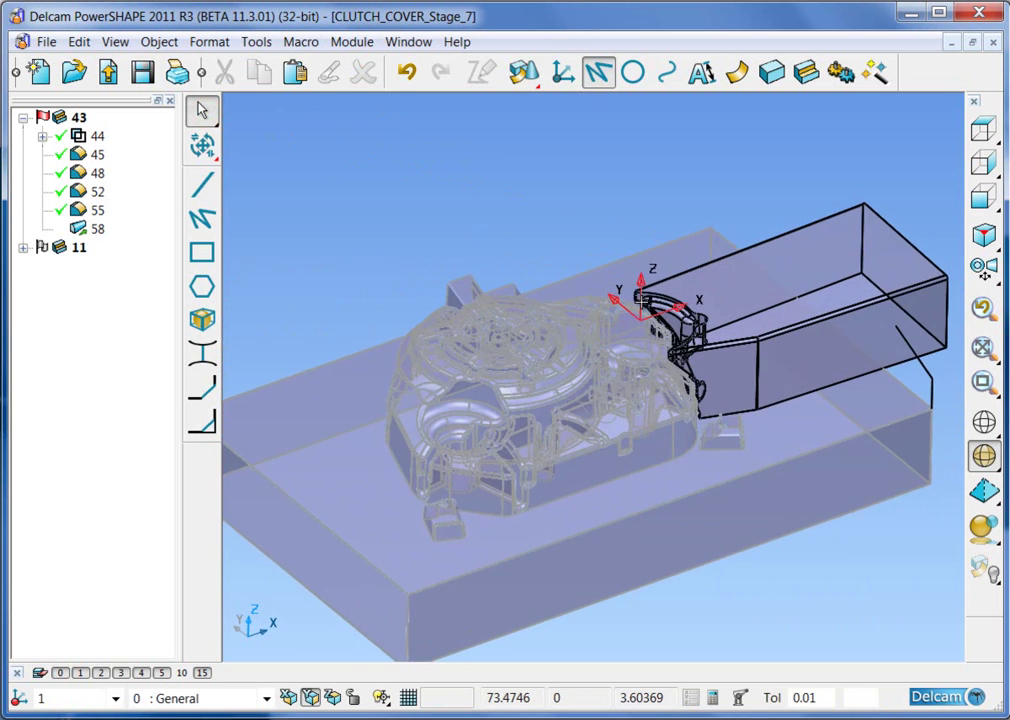
Step: Convert the vertical and slanted lines into a single composite curve
left_click_drag(911, 388, 941, 375)
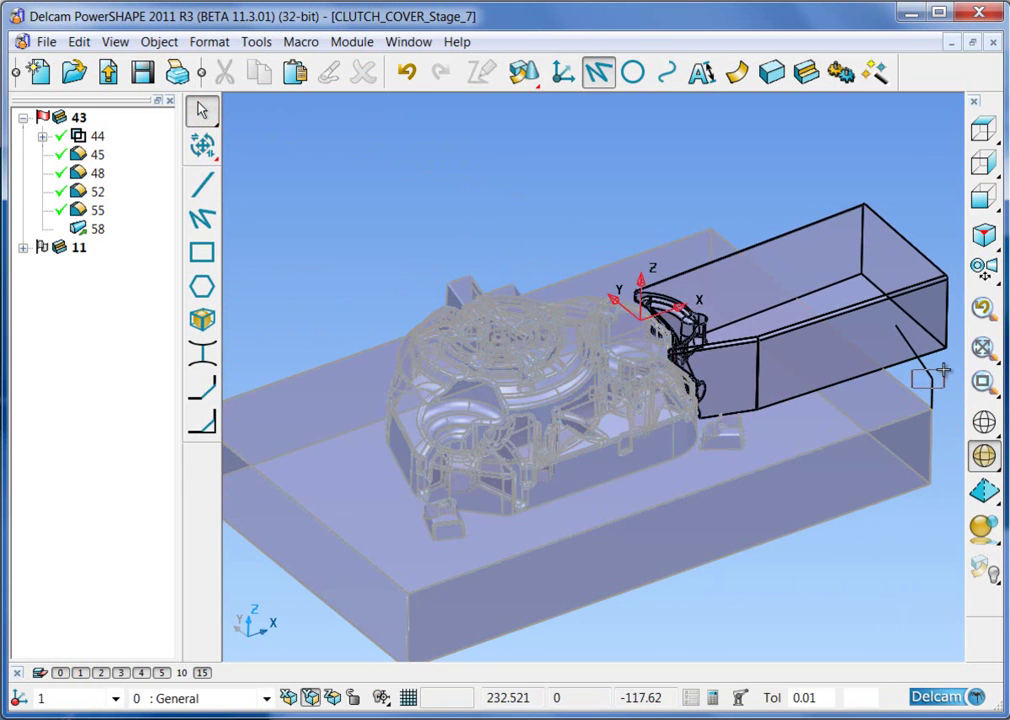
left_click(80, 42)
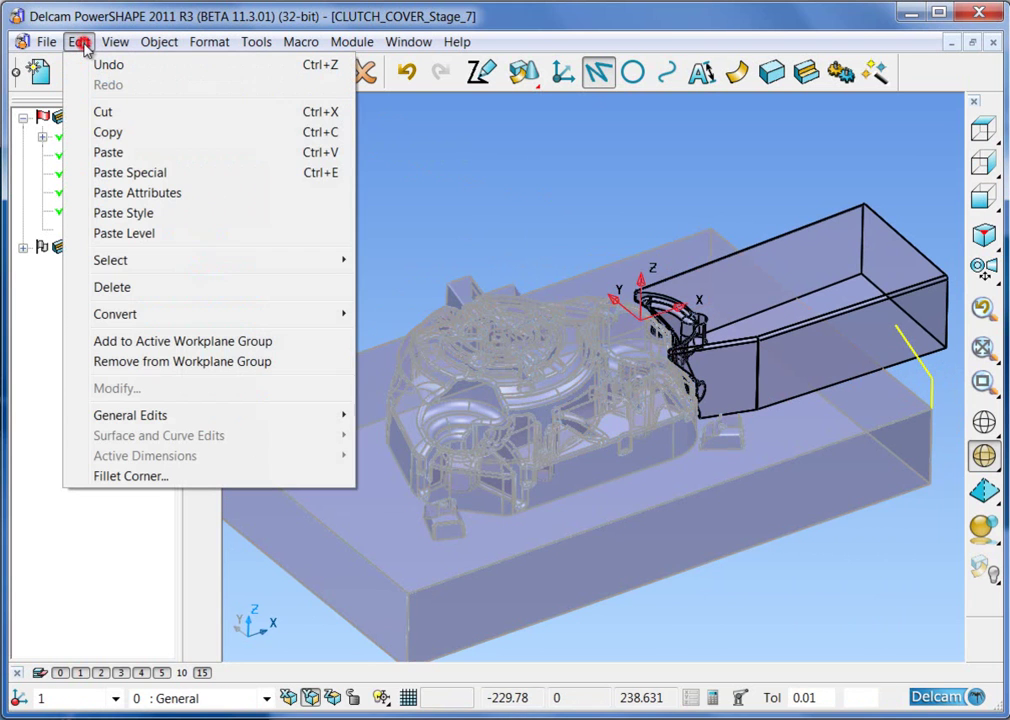
left_click(127, 314)
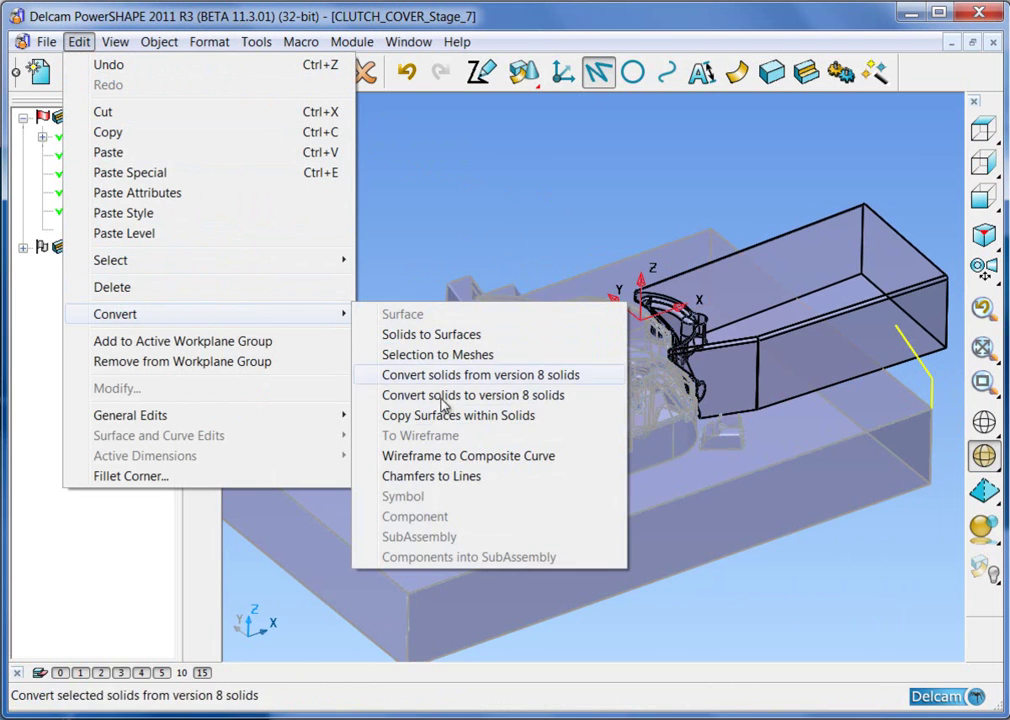
left_click(453, 458)
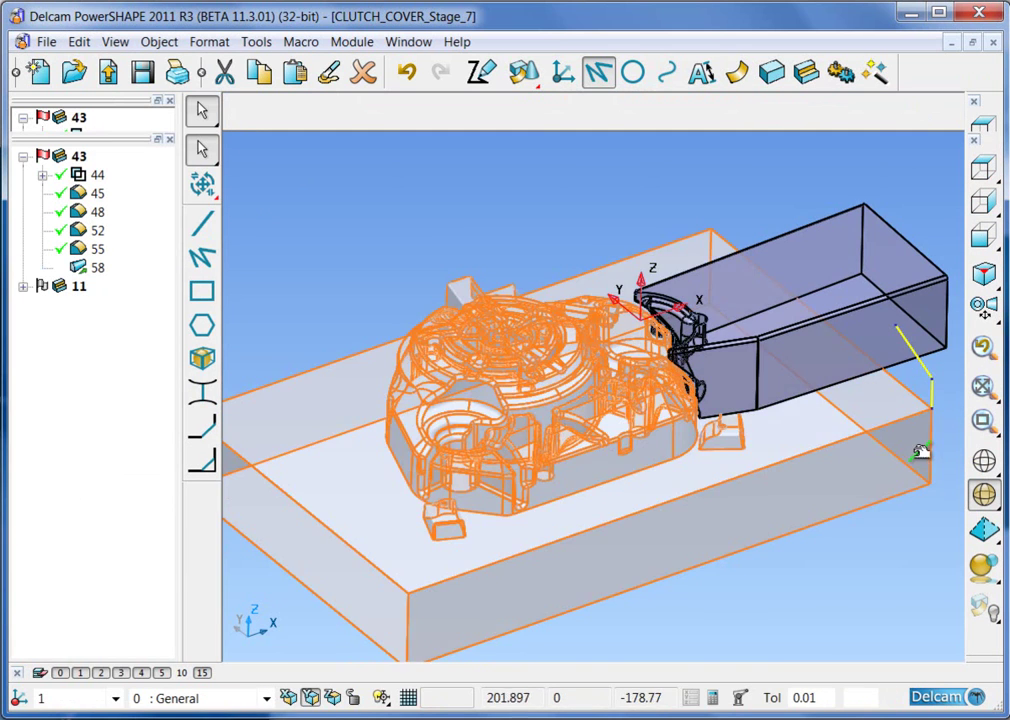
Step: Move the composite curve by -35 in X along the plate, keeping Y and Z at 0
scroll(920, 432, "up", 4)
middle_click_drag(922, 420, 580, 368, "shift")
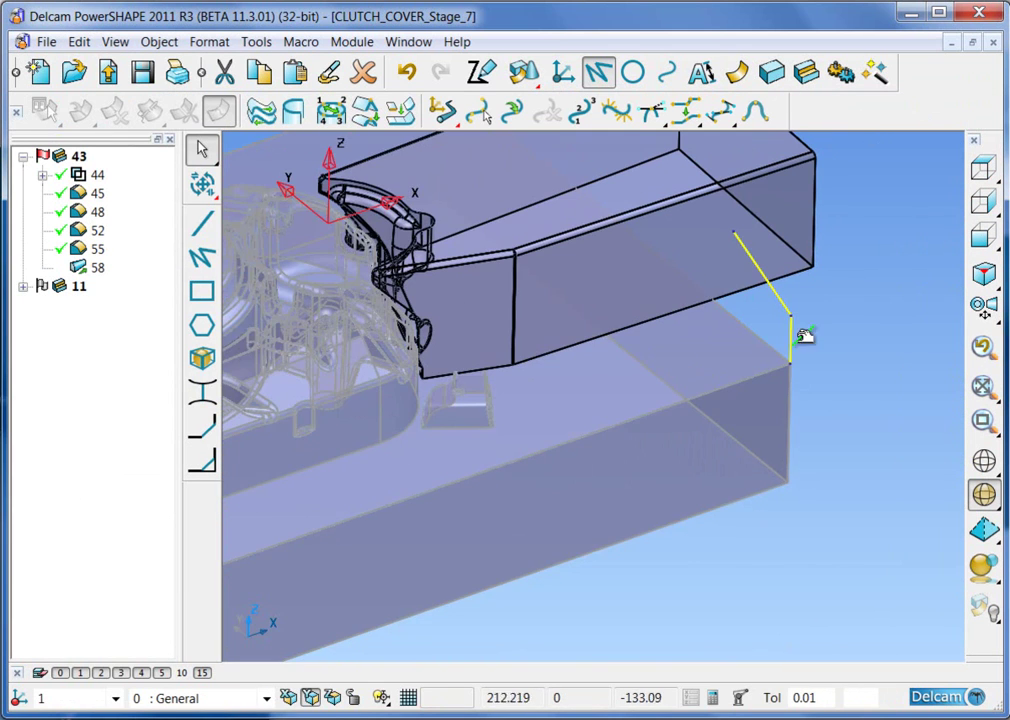
left_click_drag(776, 353, 721, 395)
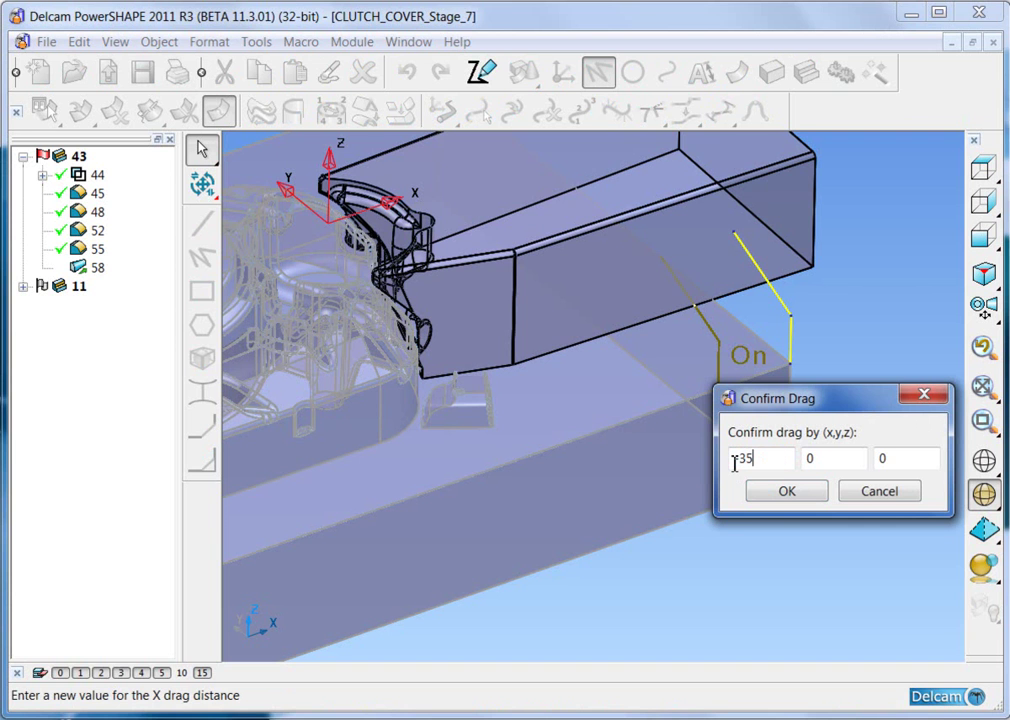
left_click(793, 491)
middle_click_drag(857, 329, 845, 368, "ctrl")
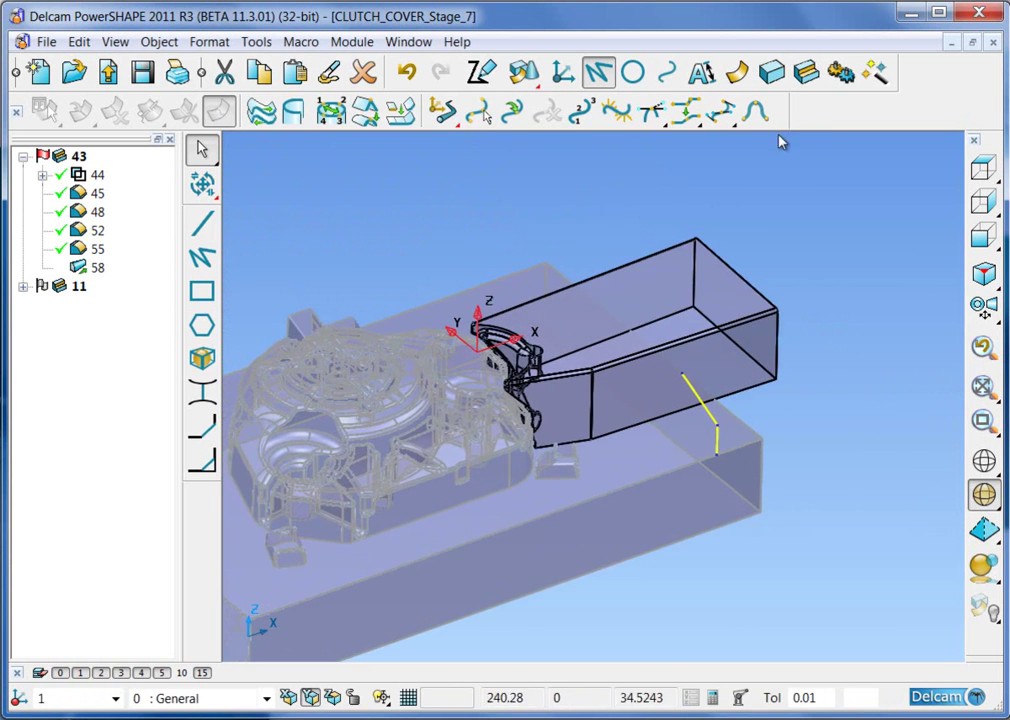
Step: Create an extrusion surface from the bent composite curve across the side core
left_click(737, 72)
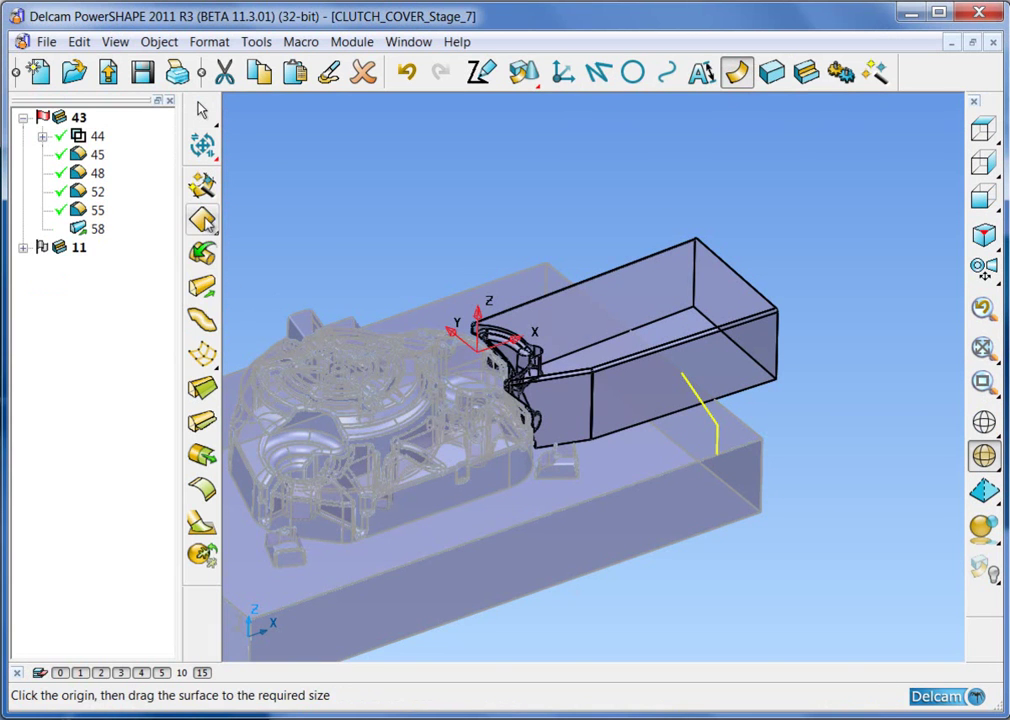
left_click(204, 288)
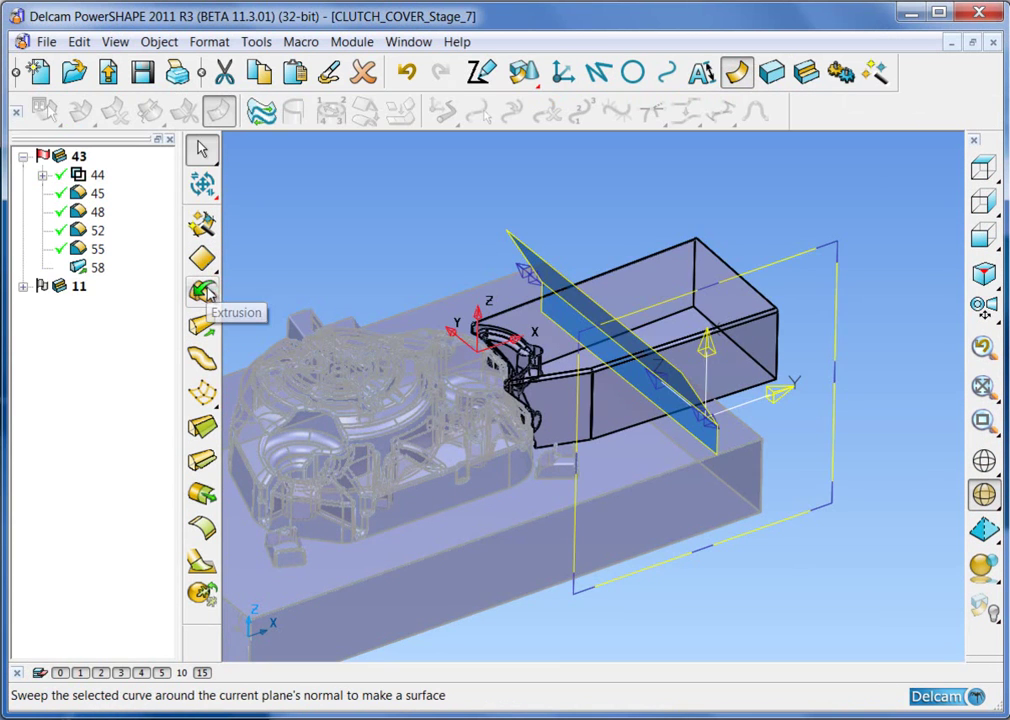
mouse_move(645, 320)
middle_mouse_down()
mouse_move(702, 466)
mouse_move(645, 340)
middle_mouse_up()
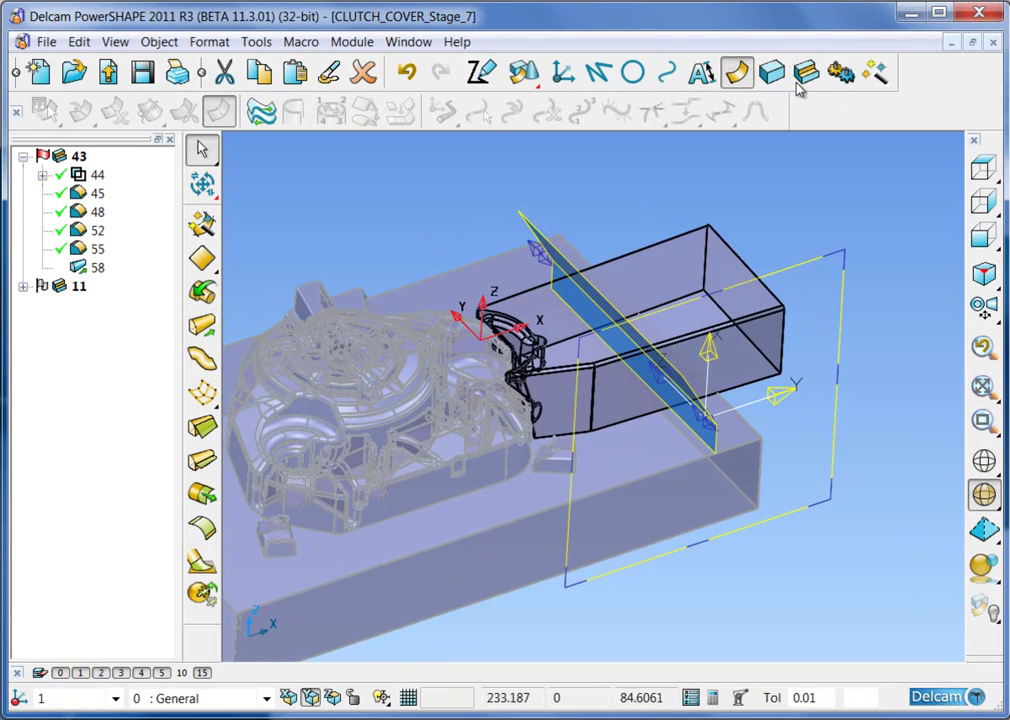
Step: Intersect the extruded surface with the active side core solid to trim its outer end, and inspect it in plain shading
left_click(806, 72)
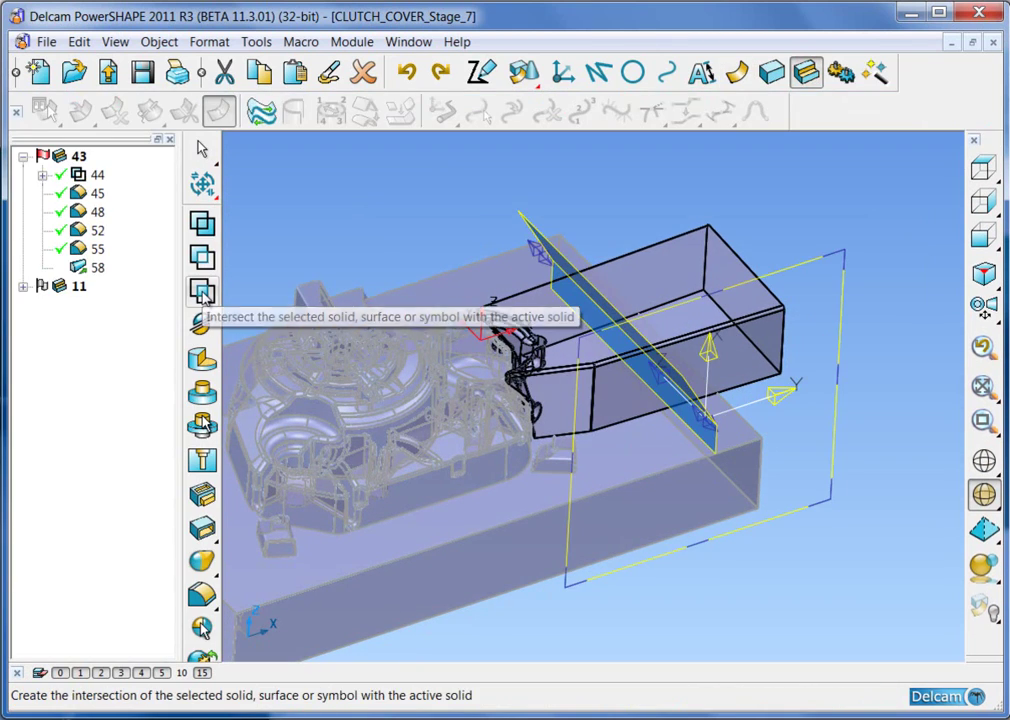
left_click(202, 292)
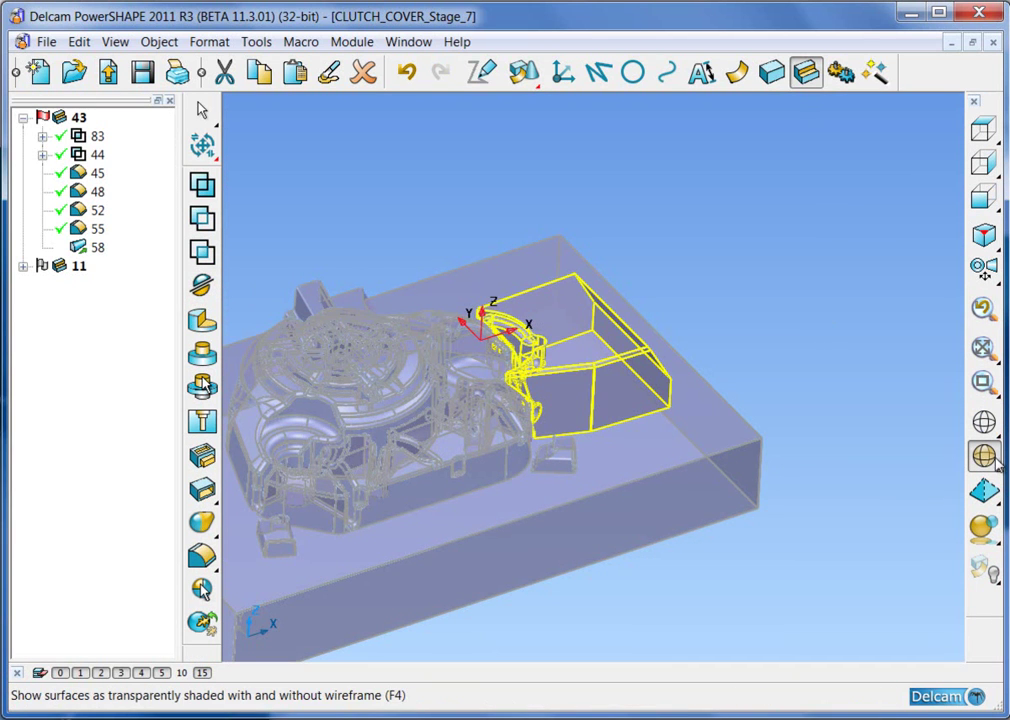
left_click(874, 456)
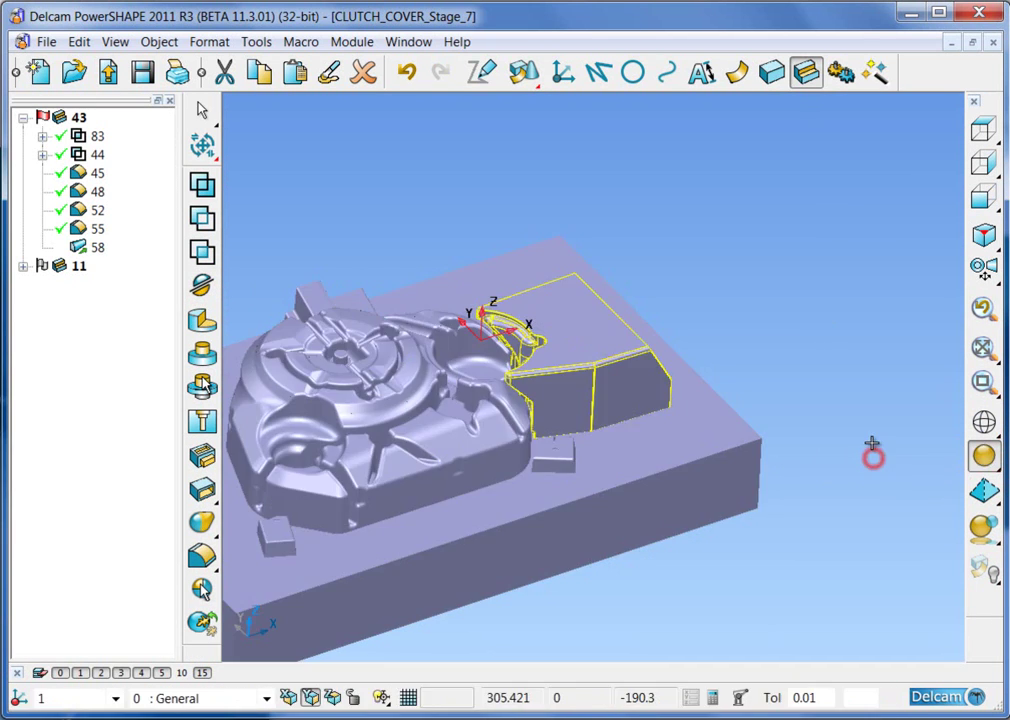